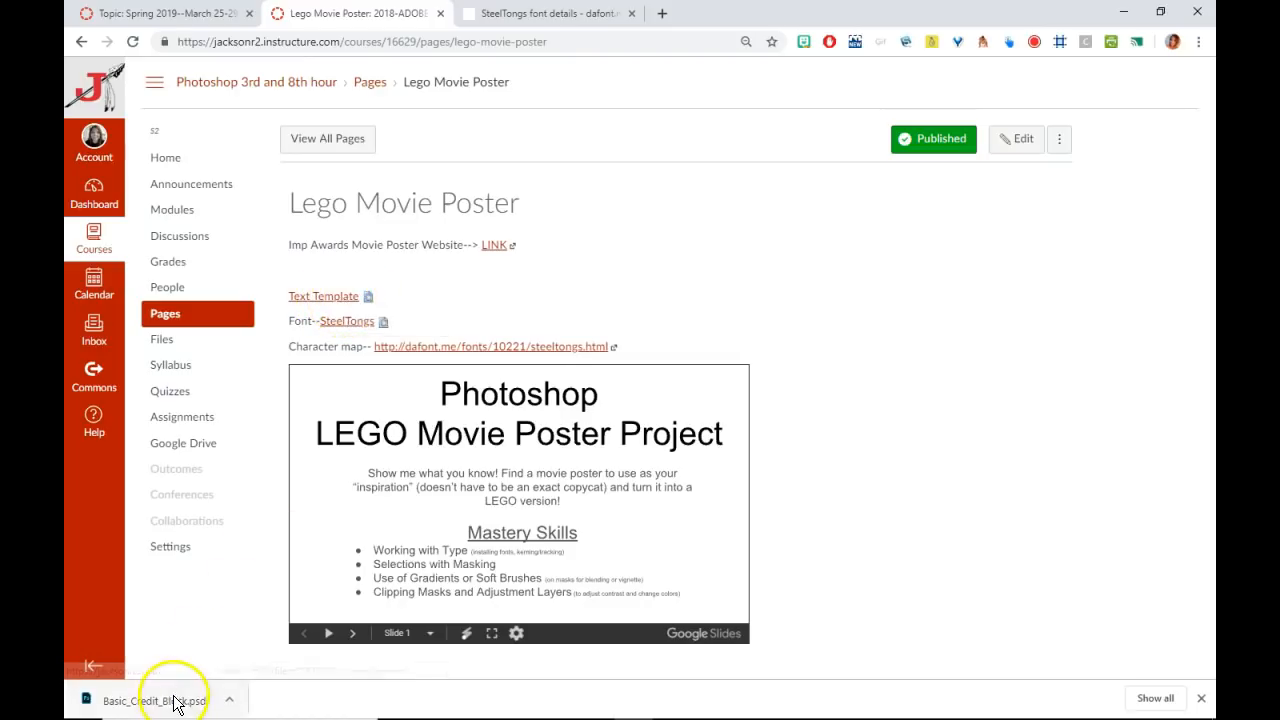
- Switch to Photoshop and put the credits text in Basic_Credit_Block.psd into editing, with the text cursor after DIRECTOR NAME
{"action": "mouse_move", "coordinate": [672, 710]}
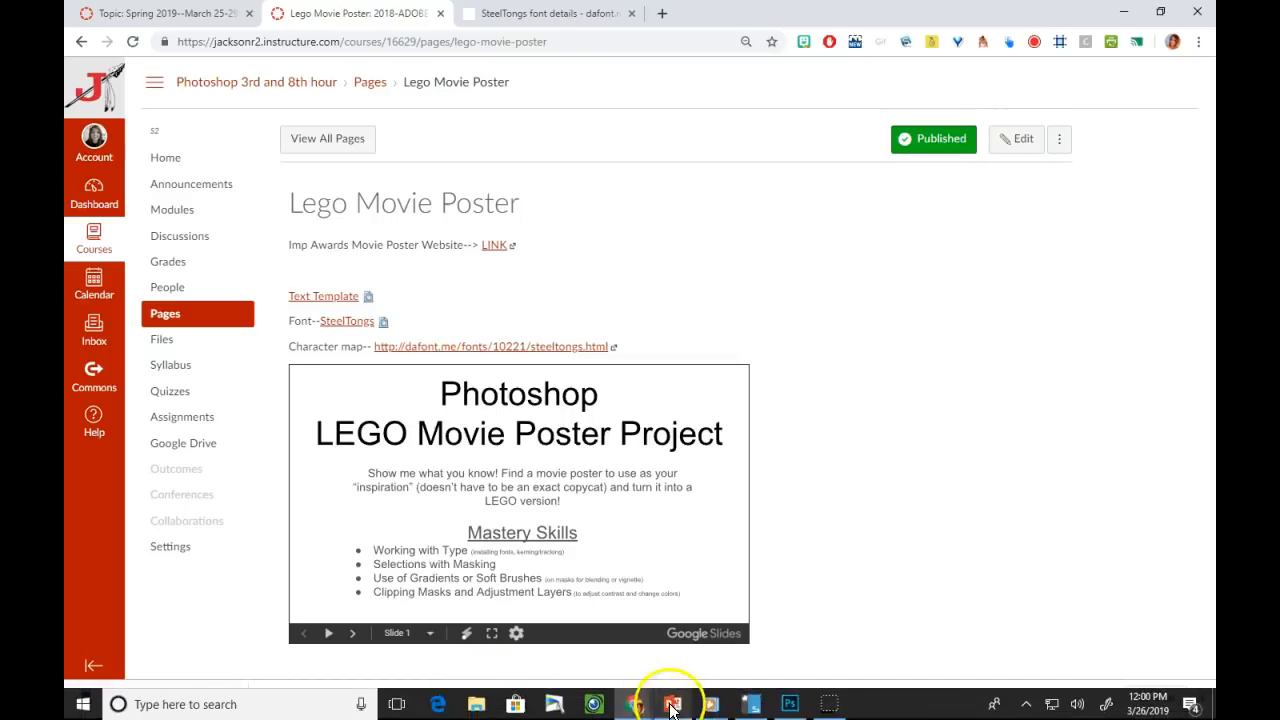
{"action": "left_click", "coordinate": [789, 704]}
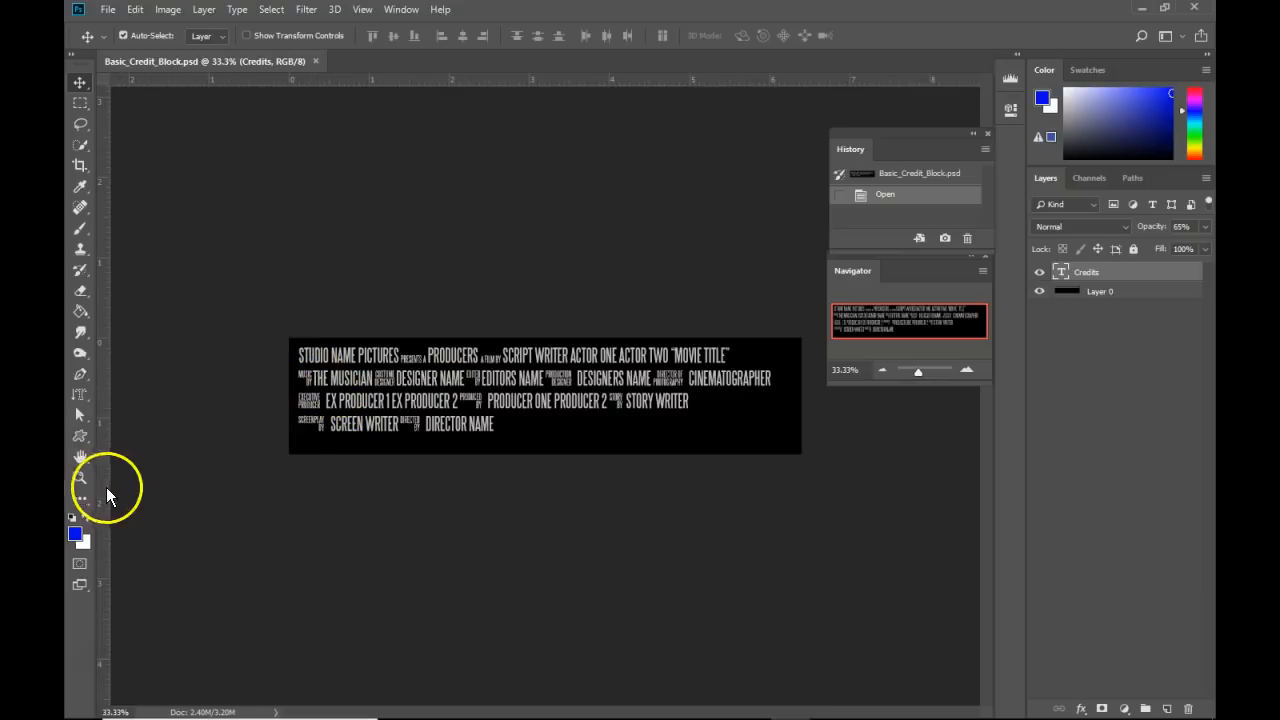
{"action": "left_click", "coordinate": [80, 477]}
{"action": "left_click", "coordinate": [236, 407]}
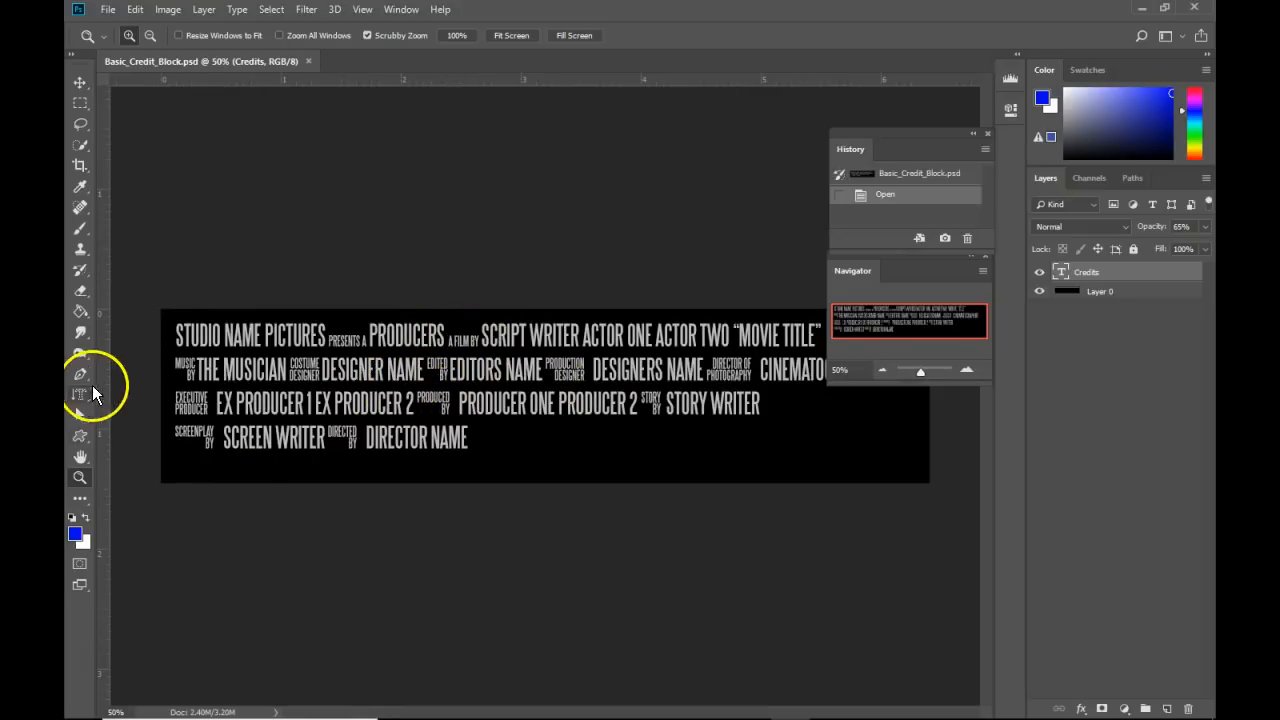
{"action": "left_click_drag", "start_coordinate": [80, 394], "coordinate": [116, 393]}
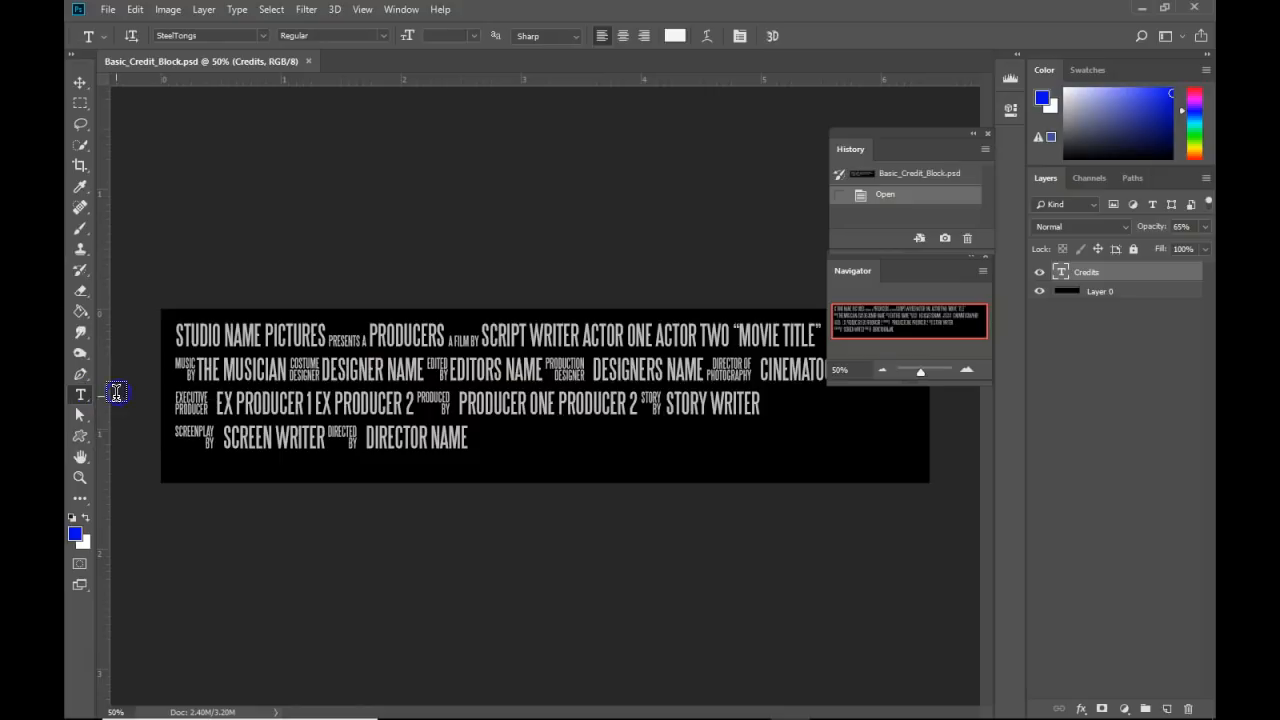
{"action": "left_click", "coordinate": [525, 435]}
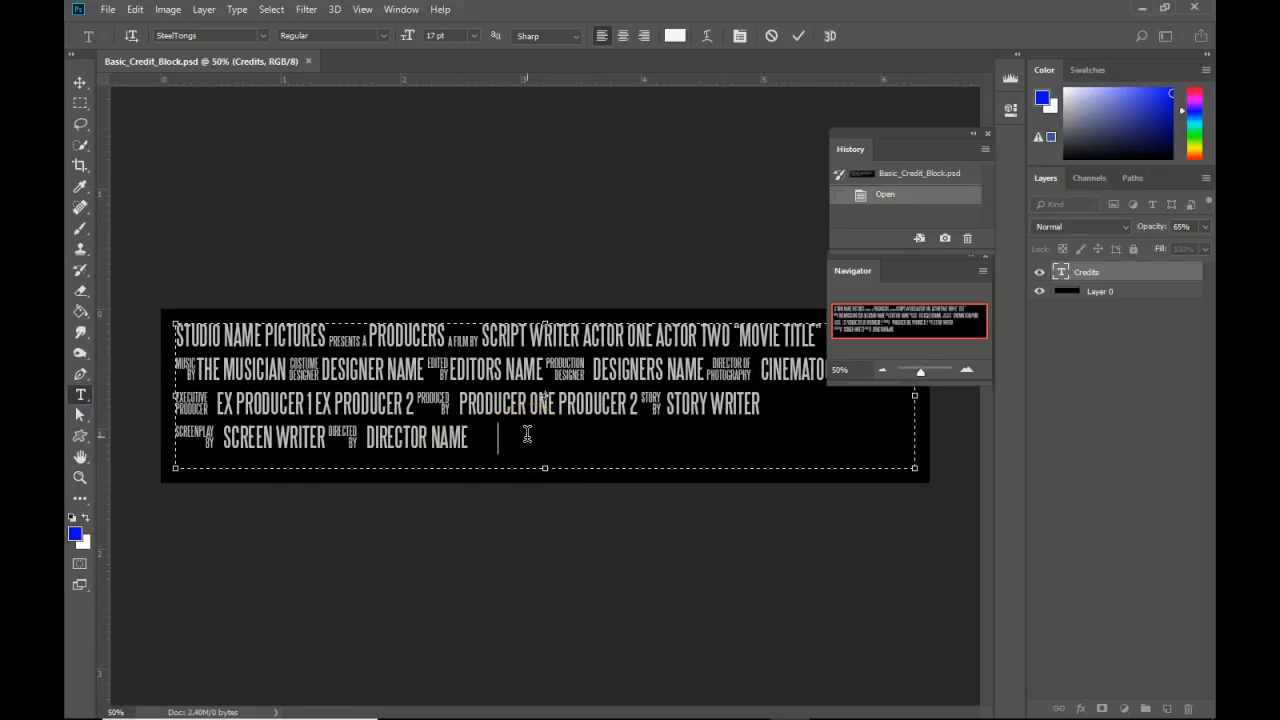
{"action": "left_click", "coordinate": [505, 438]}
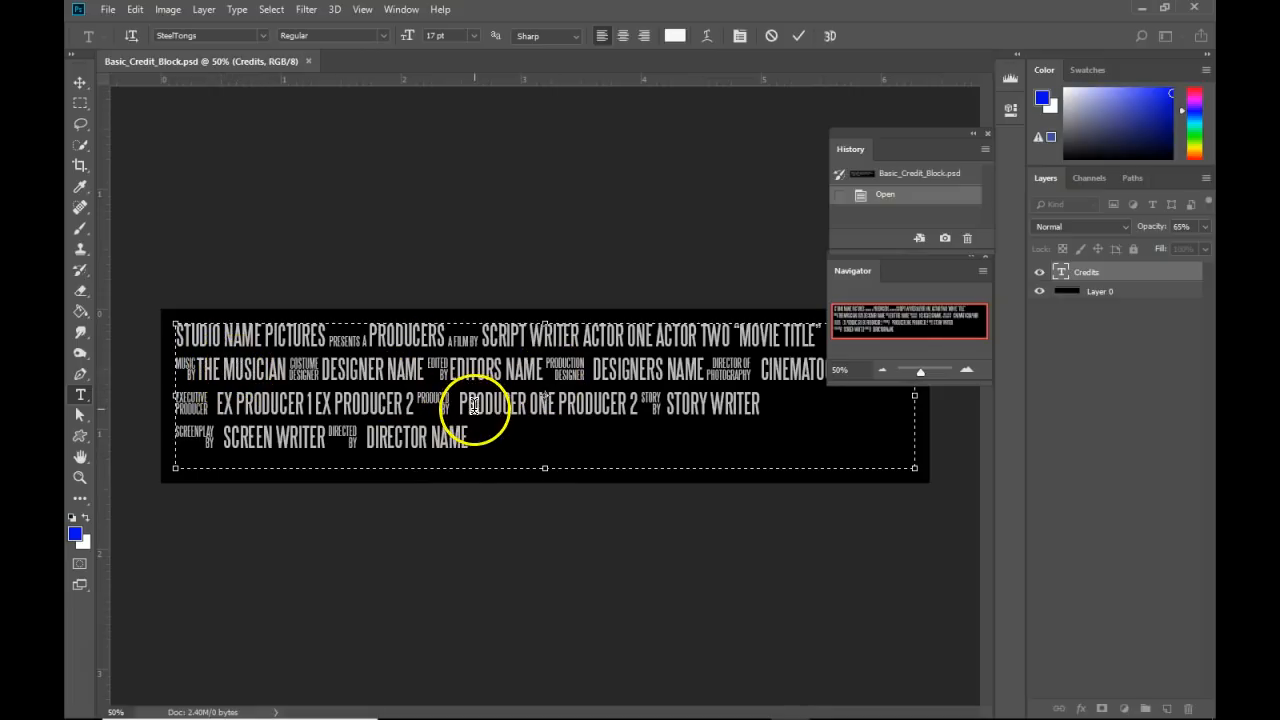
- Switch to Chrome and examine the SteelTongs character map linked on the Lego Movie Poster page
{"action": "mouse_move", "coordinate": [528, 712]}
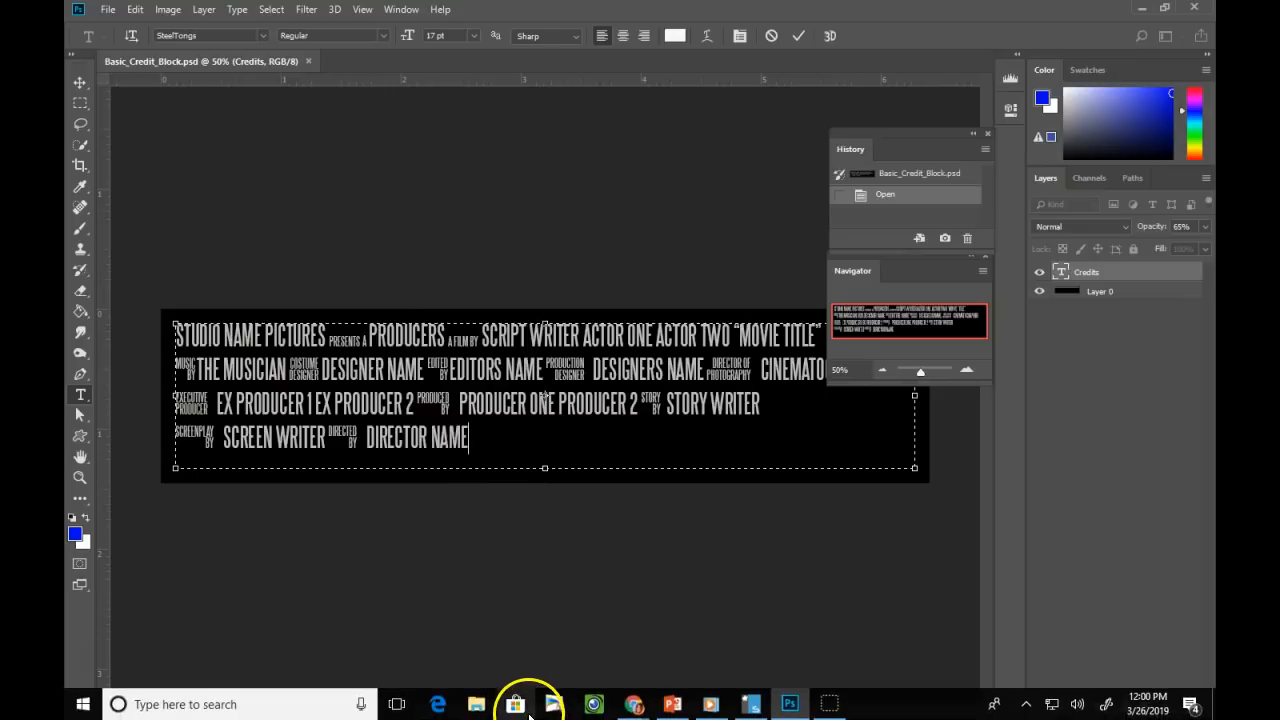
{"action": "mouse_move", "coordinate": [635, 700]}
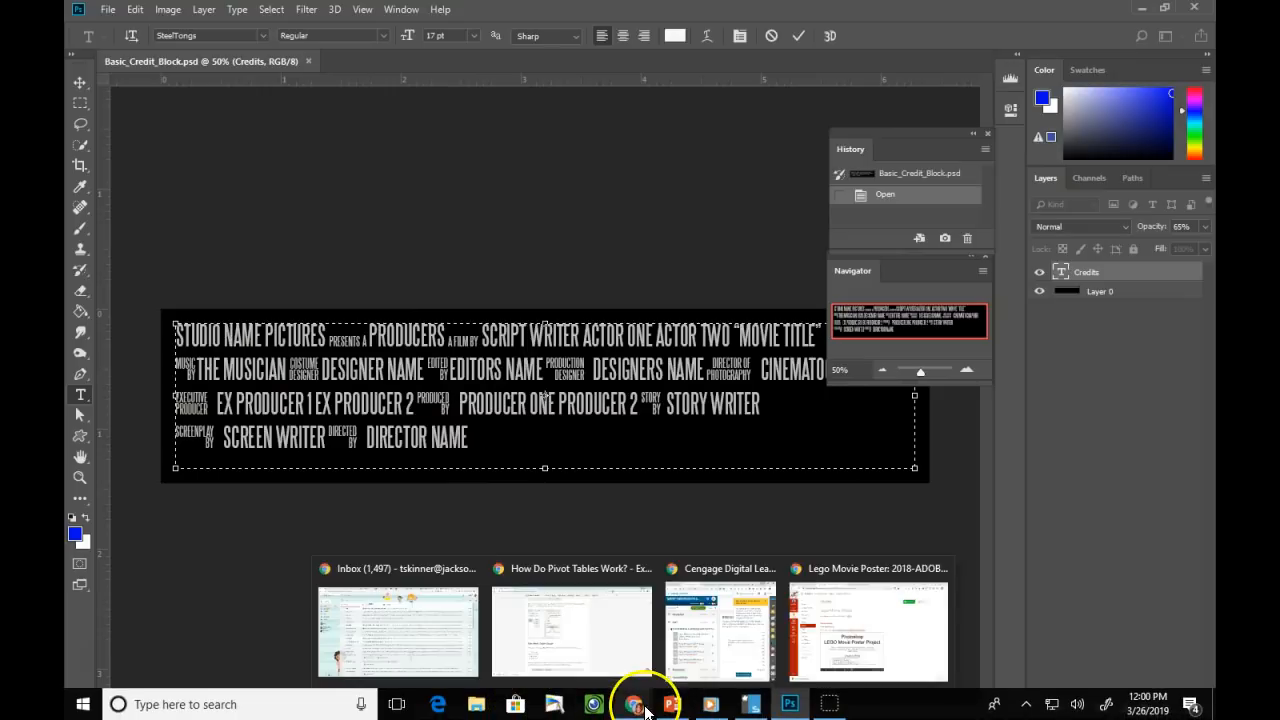
{"action": "left_click", "coordinate": [897, 658]}
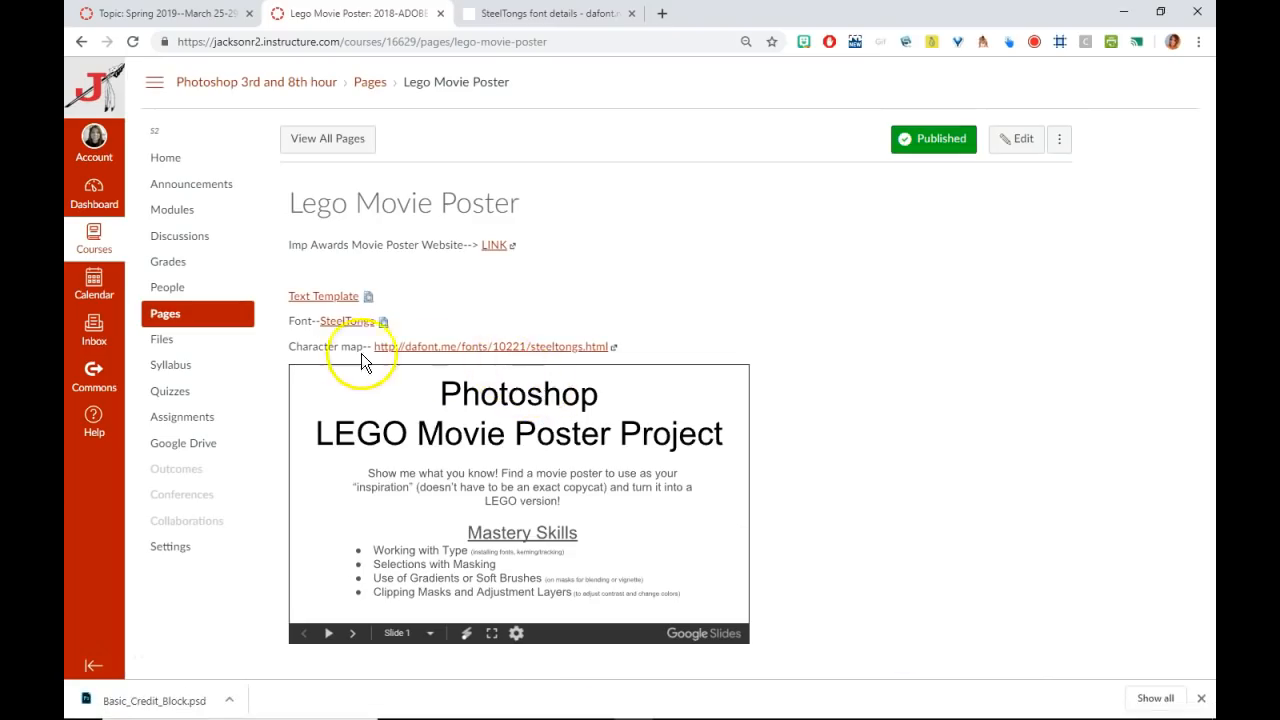
{"action": "left_click", "coordinate": [514, 350]}
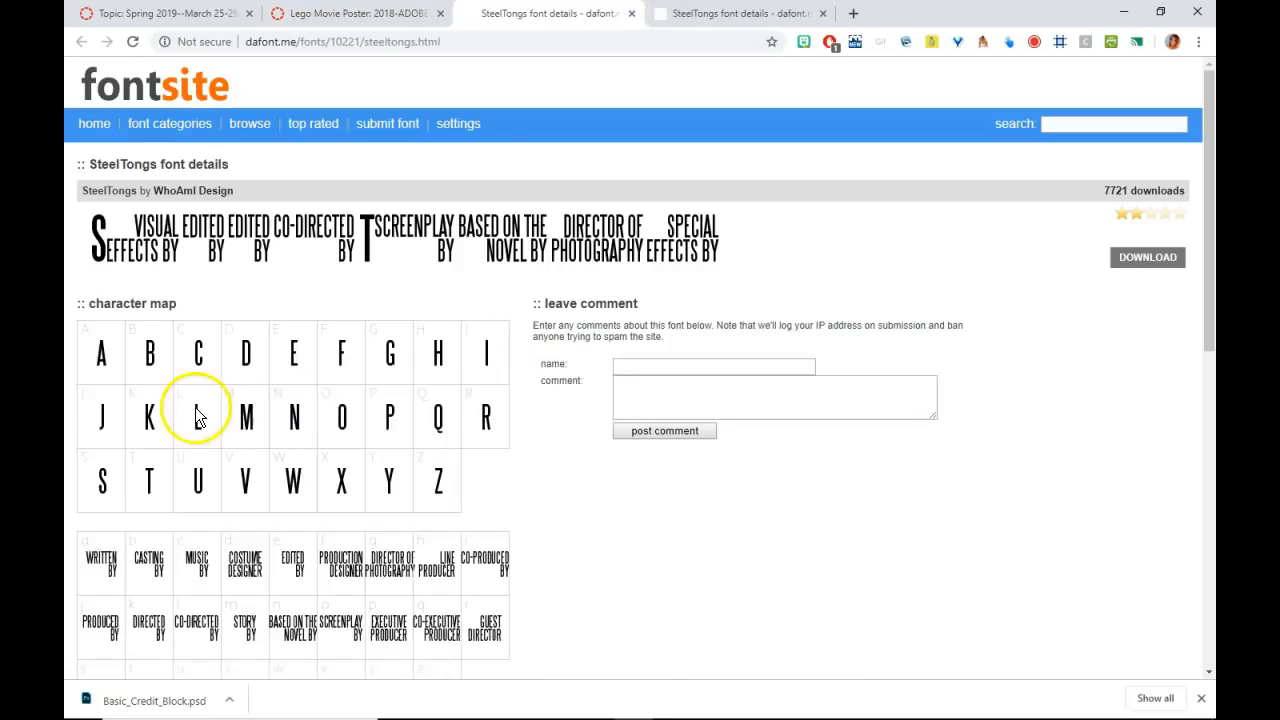
{"action": "scroll", "coordinate": [195, 407], "scroll_direction": "down", "scroll_amount": 3}
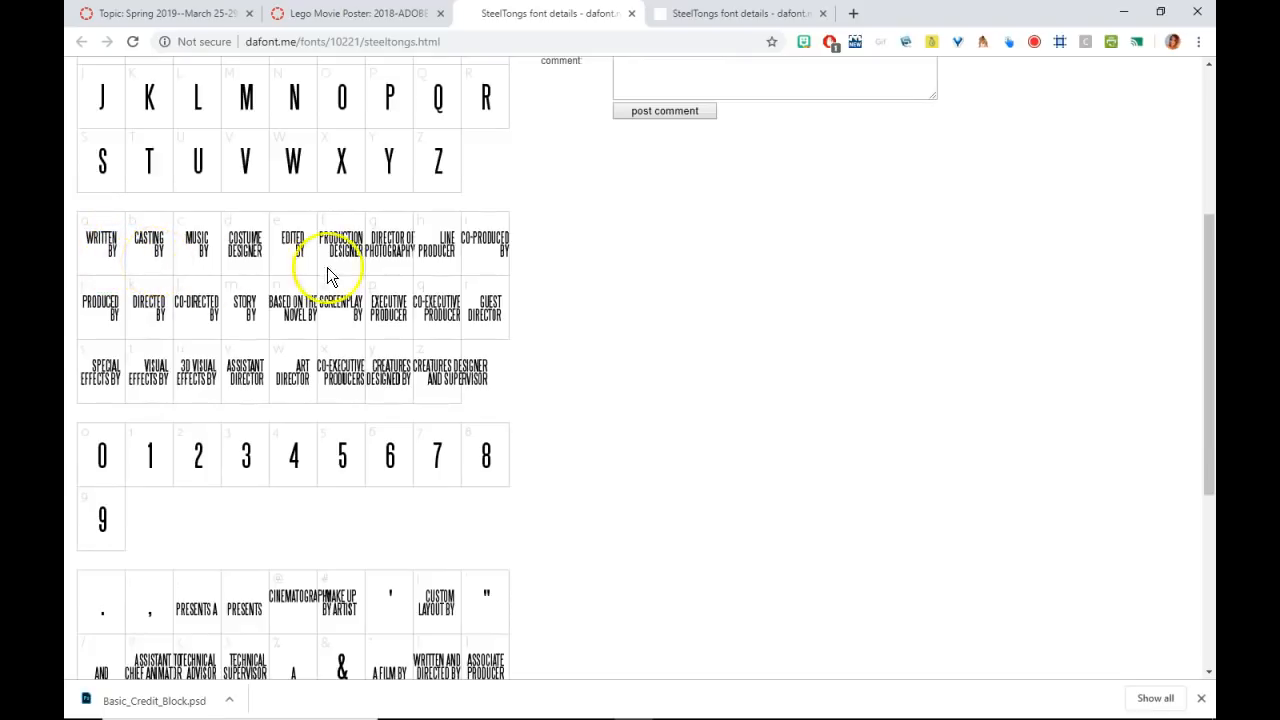
{"action": "scroll", "coordinate": [350, 380], "scroll_direction": "down", "scroll_amount": 3}
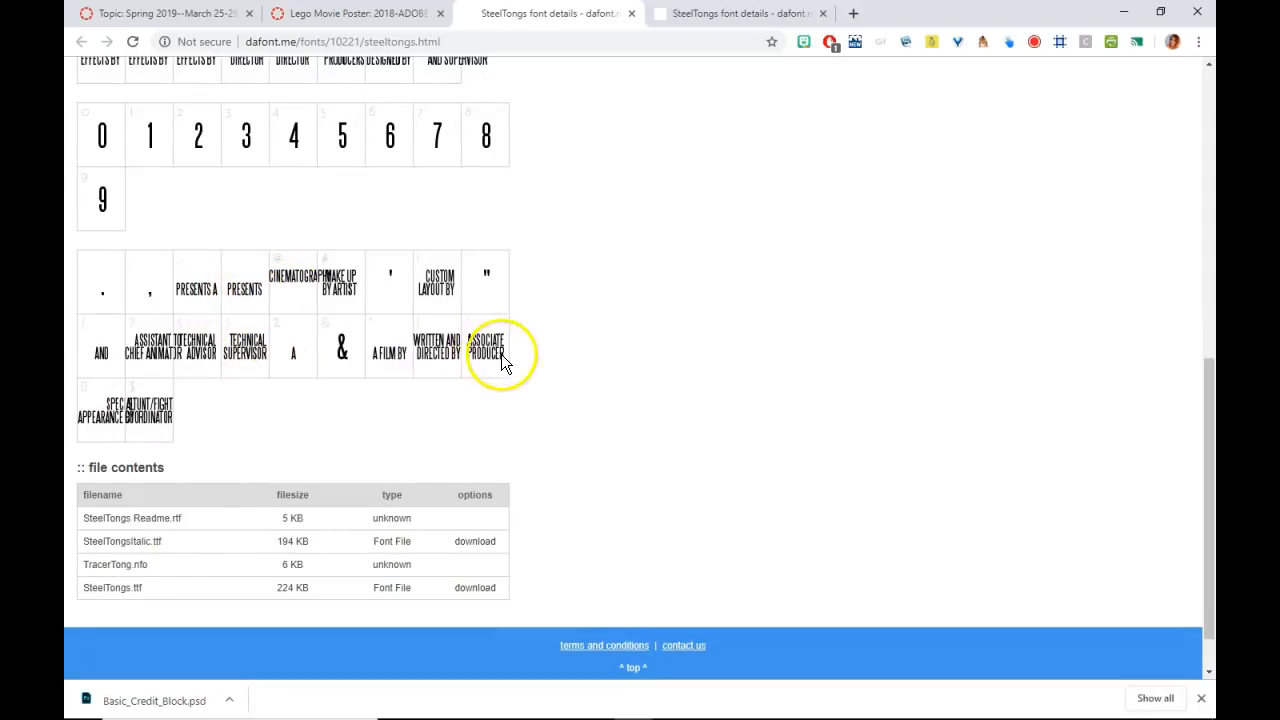
{"action": "scroll", "coordinate": [505, 360], "scroll_direction": "up", "scroll_amount": 3}
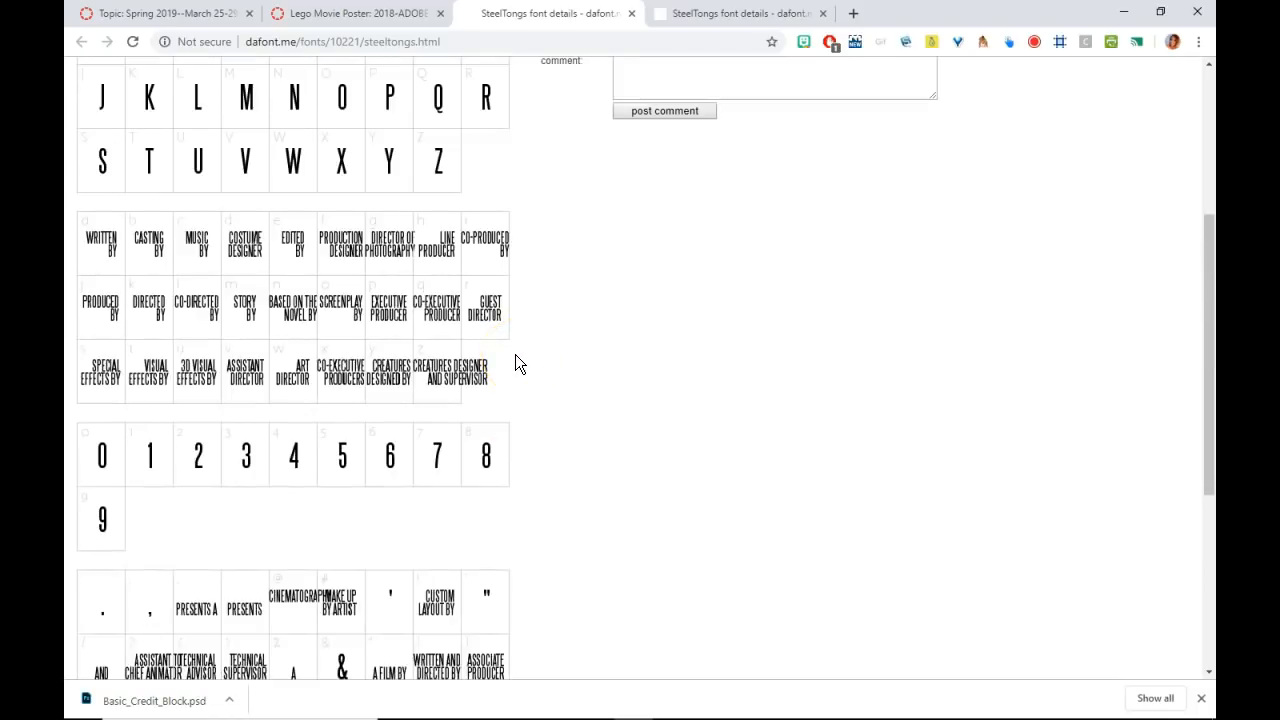
{"action": "scroll", "coordinate": [557, 345], "scroll_direction": "up", "scroll_amount": 2}
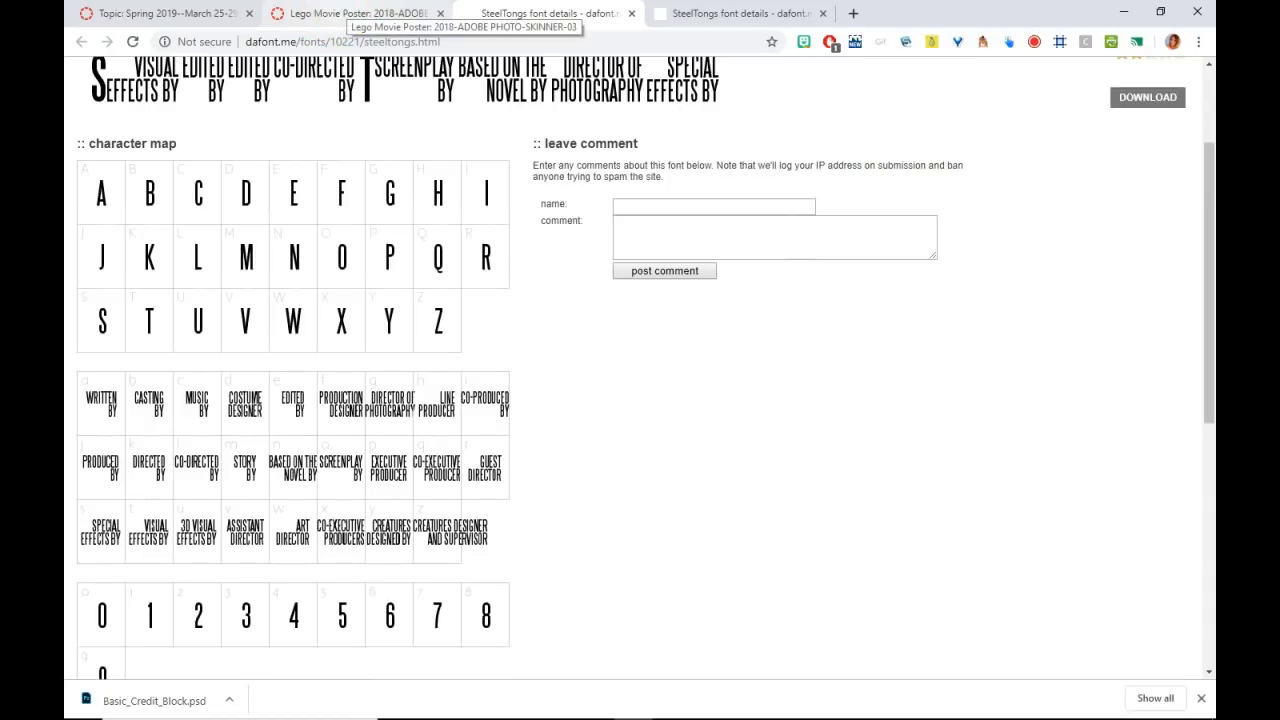
- Return to the Lego Movie Poster page, then switch to Photoshop and check the font of the credits text
{"action": "left_click", "coordinate": [355, 13]}
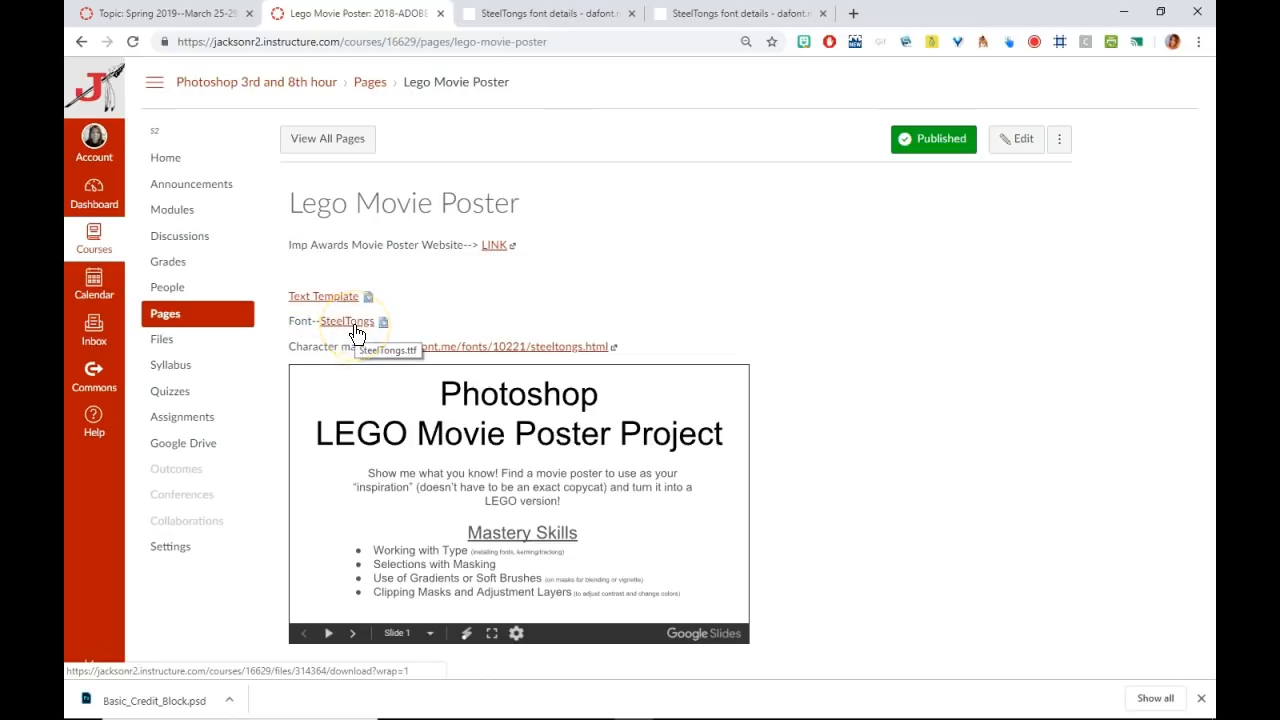
{"action": "left_click", "coordinate": [790, 704]}
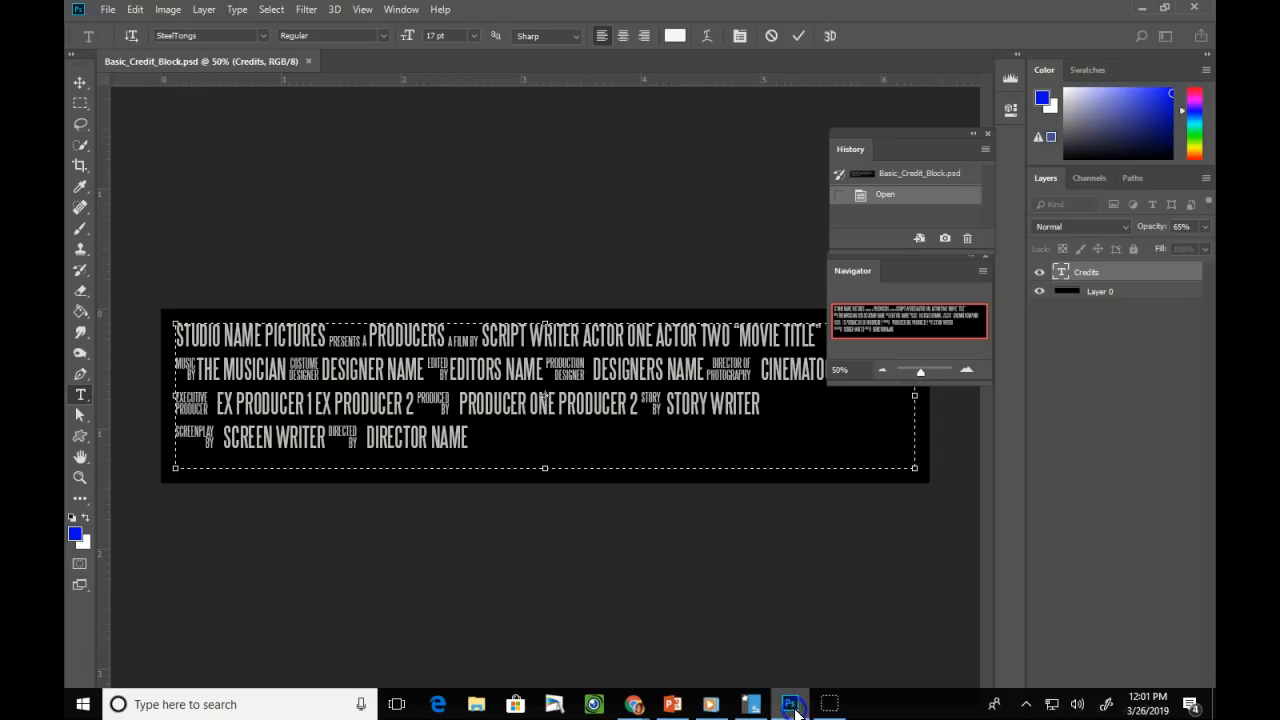
{"action": "left_click", "coordinate": [199, 36]}
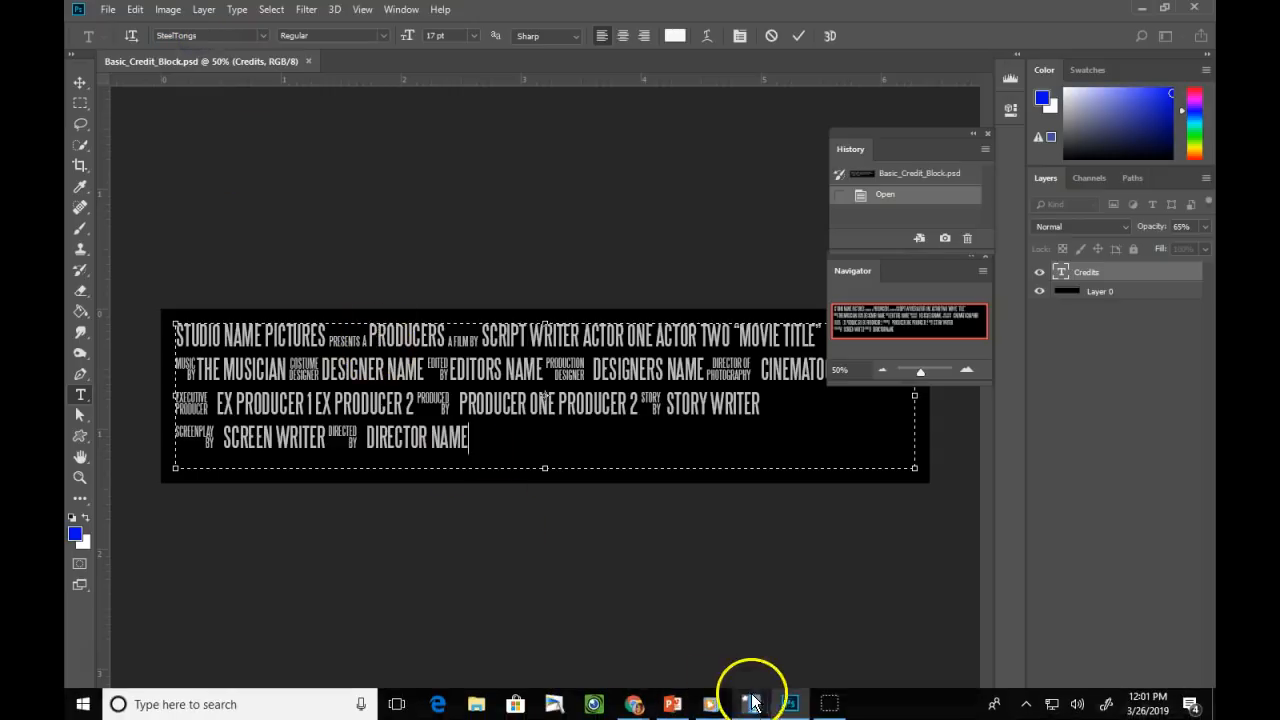
- Switch to Chrome and try to download the SteelTongs font from the Lego Movie Poster page
{"action": "left_click", "coordinate": [788, 706]}
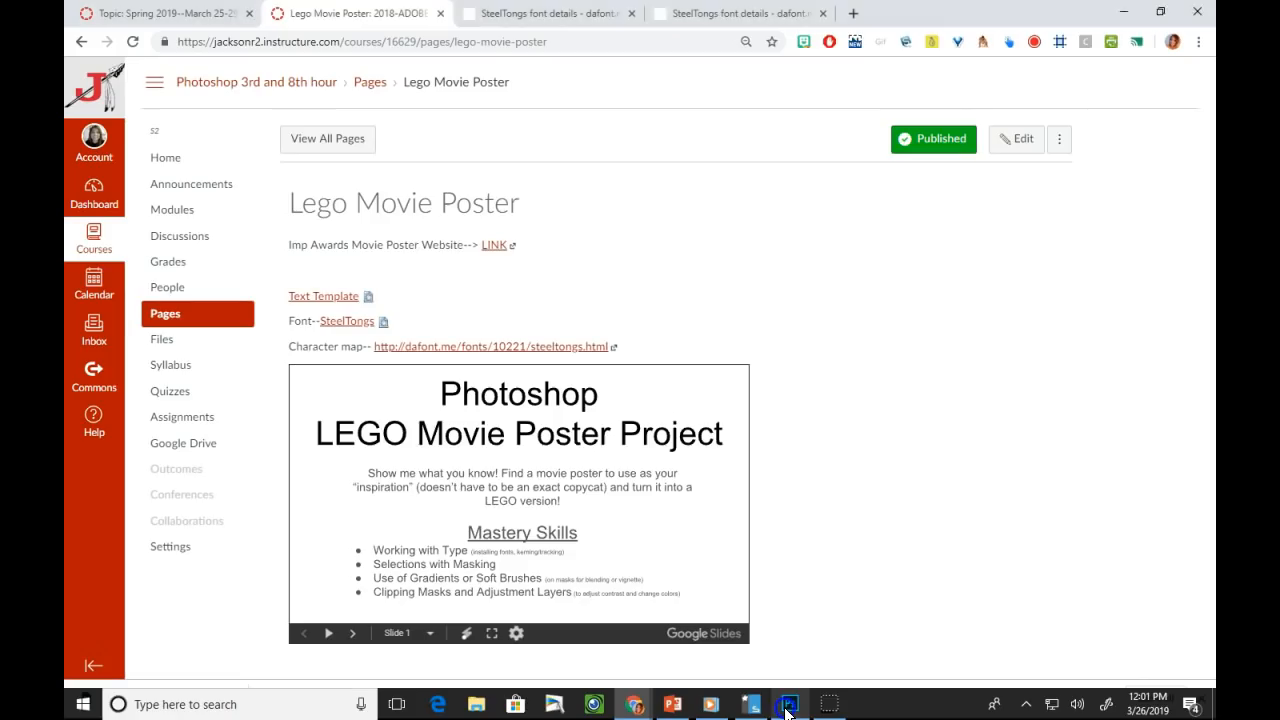
{"action": "left_click", "coordinate": [352, 320]}
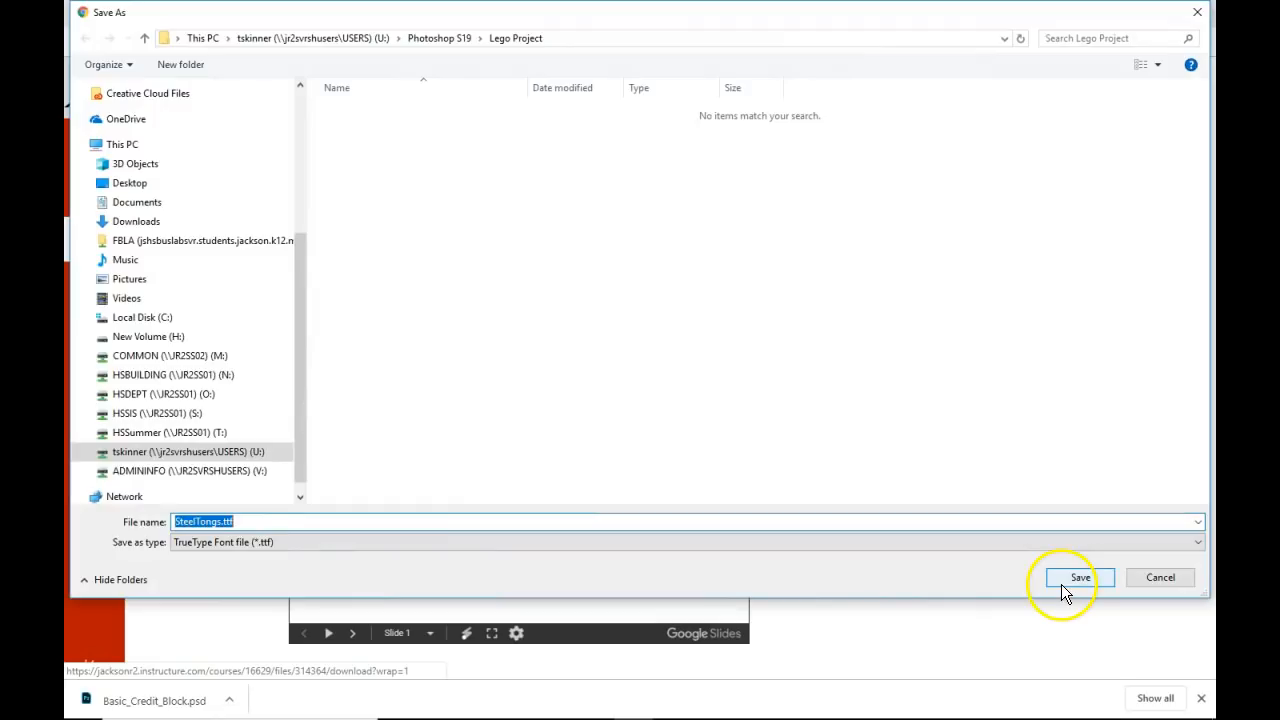
{"action": "left_click", "coordinate": [1159, 578]}
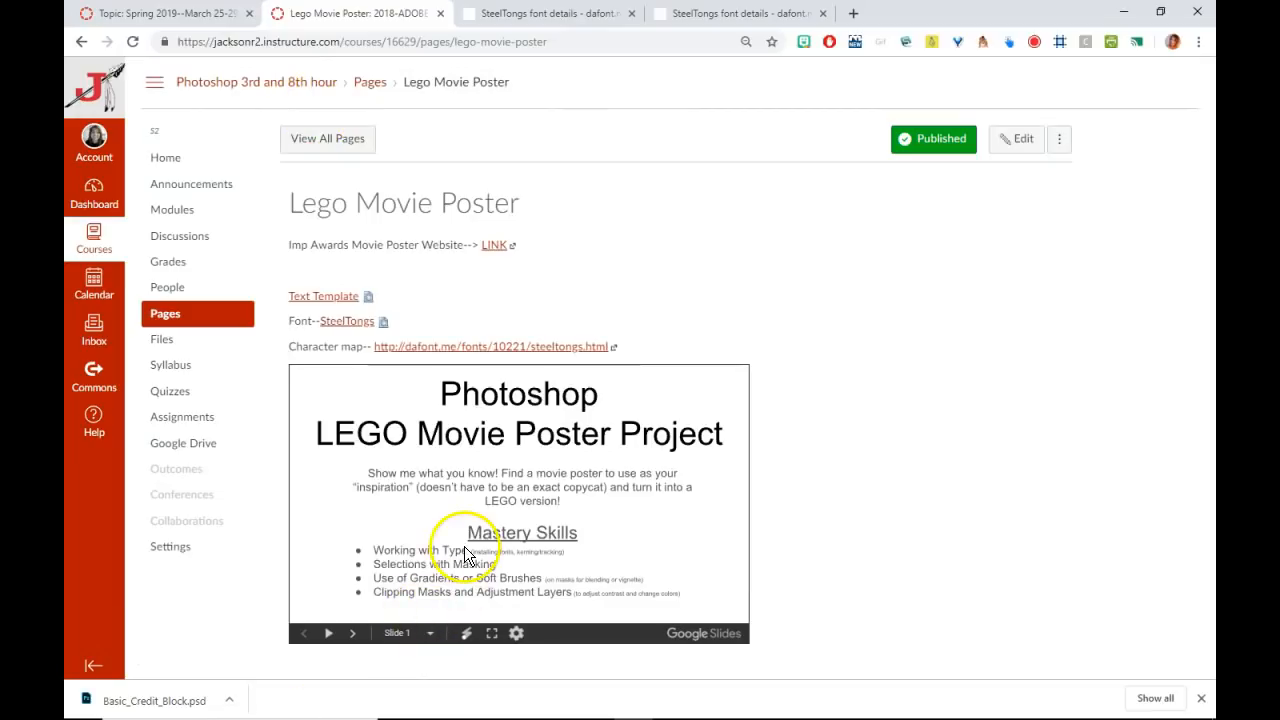
- Read the document setup on slide 2 of the project slides, then switch to Photoshop and start a new document
{"action": "left_click", "coordinate": [352, 635]}
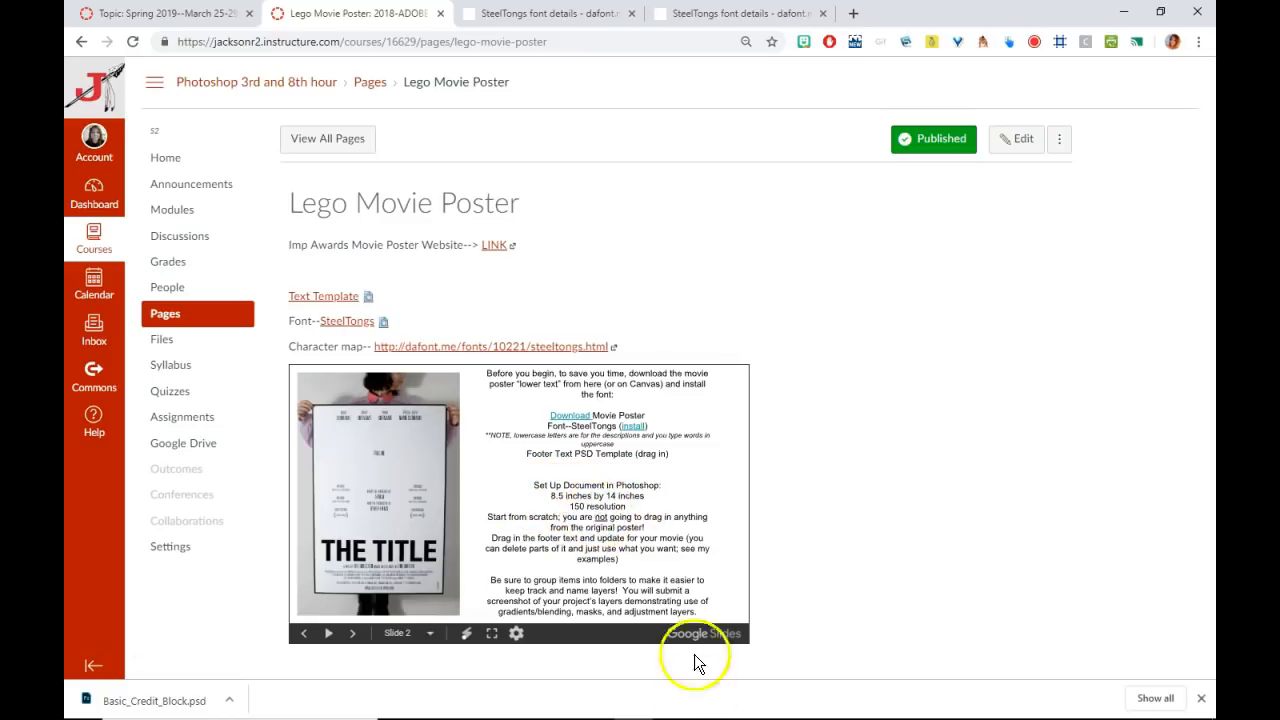
{"action": "mouse_move", "coordinate": [789, 707]}
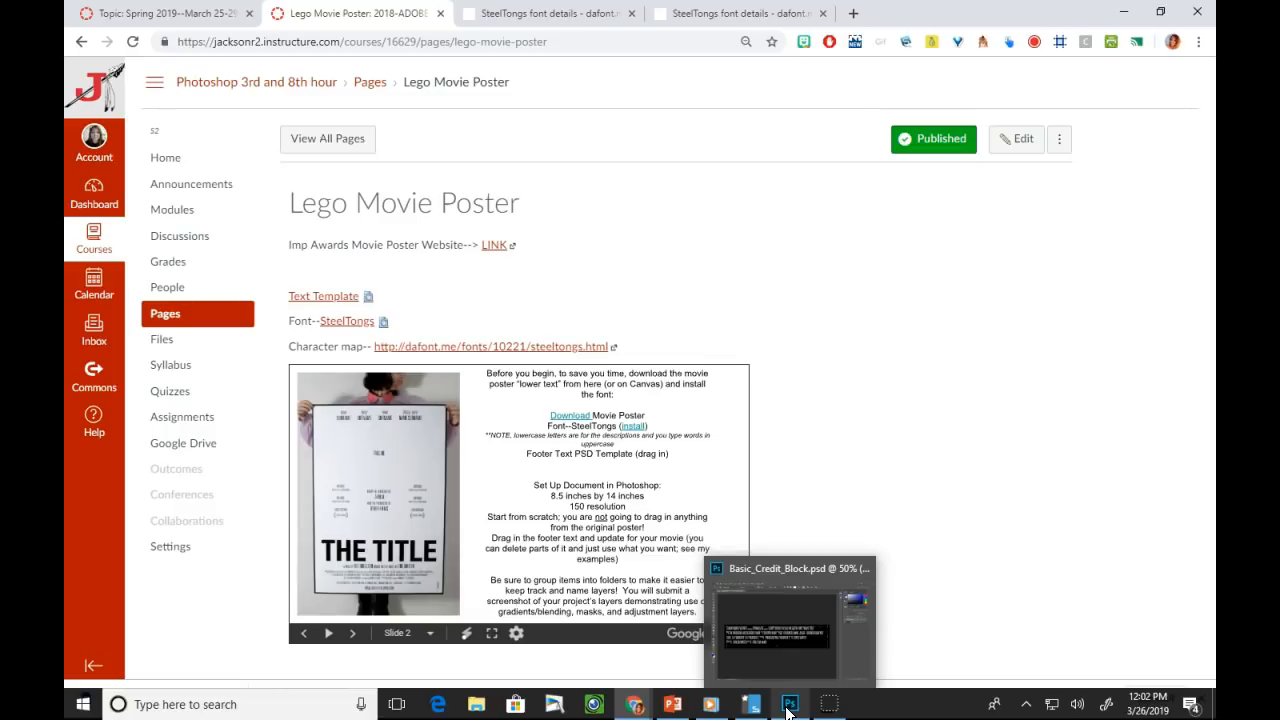
{"action": "left_click", "coordinate": [789, 708]}
{"action": "left_click", "coordinate": [108, 10]}
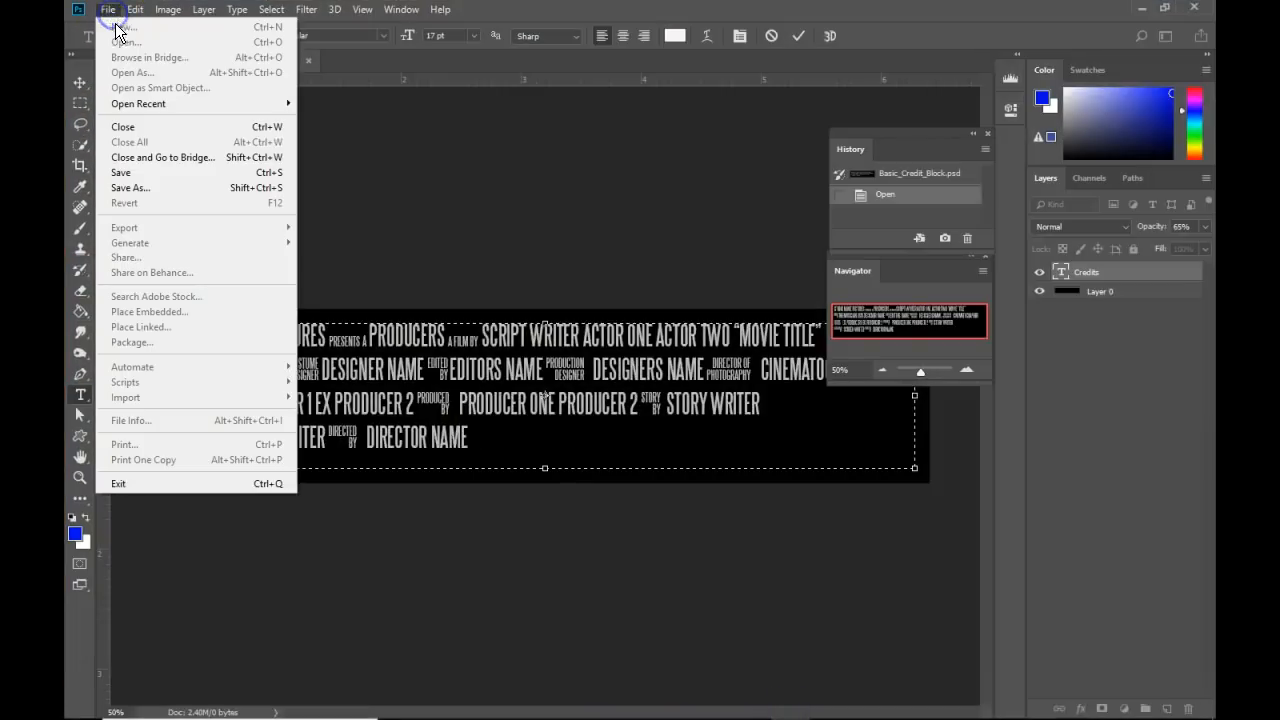
{"action": "left_click", "coordinate": [519, 256]}
{"action": "left_click", "coordinate": [393, 211]}
{"action": "left_click", "coordinate": [108, 10]}
{"action": "left_click", "coordinate": [120, 24]}
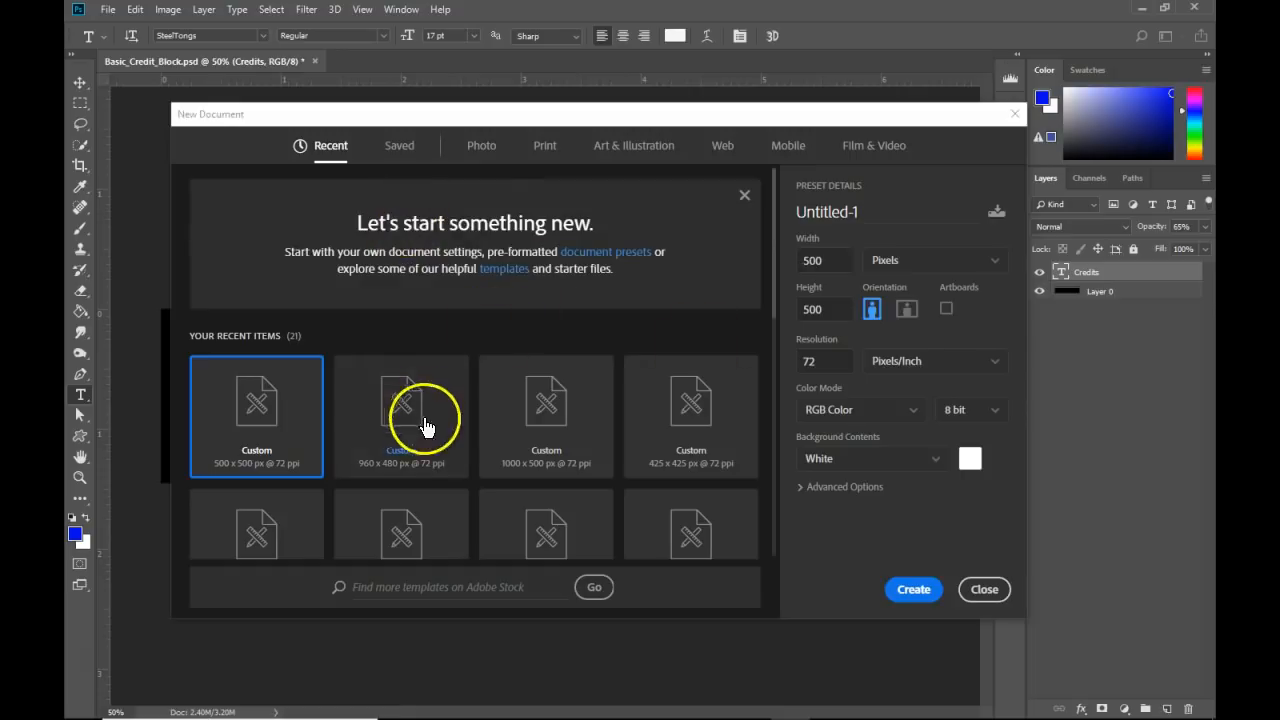
- Set the new document's size to 8.5 by 14 inches at a resolution of 150 pixels/inch
{"action": "left_click", "coordinate": [908, 259]}
{"action": "left_click", "coordinate": [894, 288]}
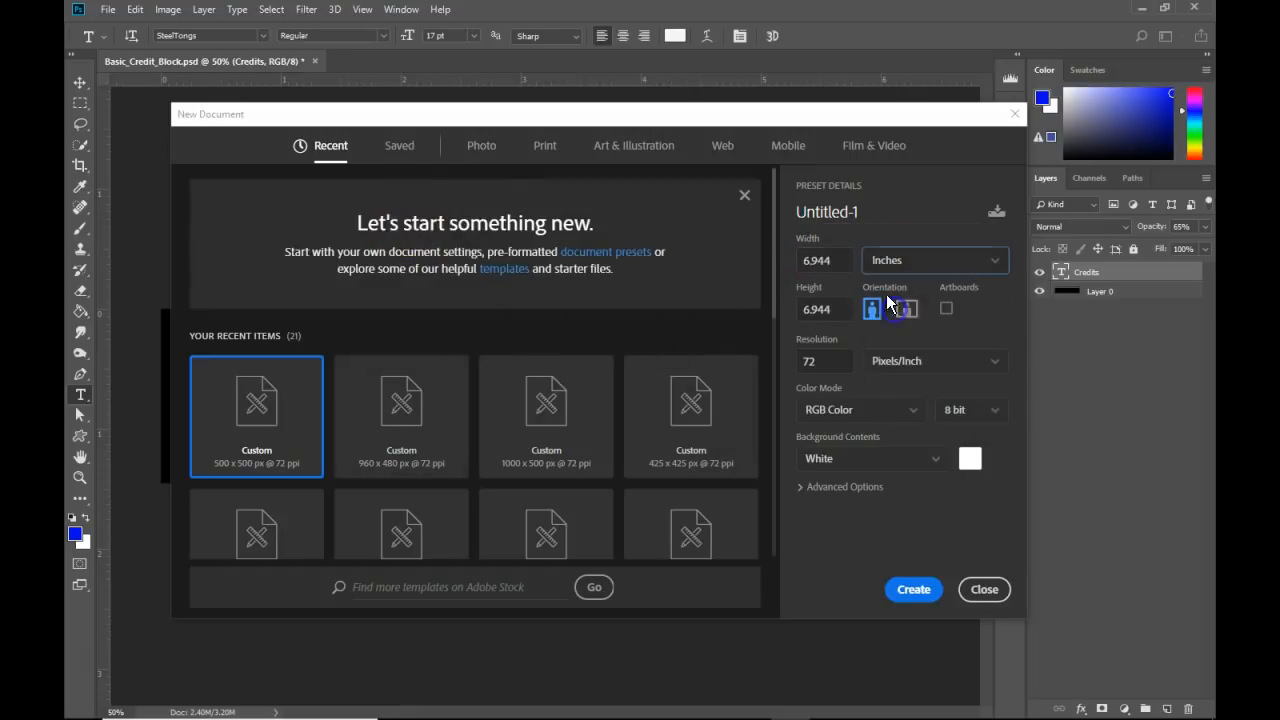
{"action": "left_click_drag", "start_coordinate": [838, 261], "coordinate": [755, 262]}
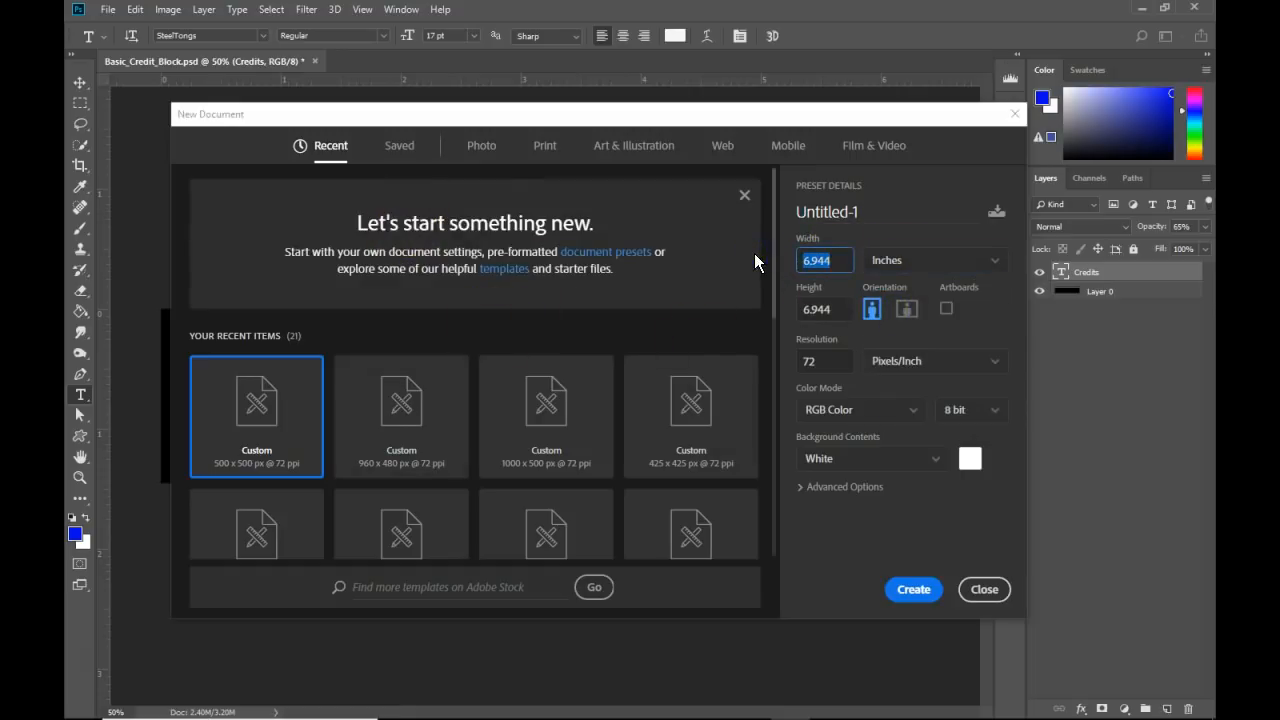
{"action": "type", "text": "8.5"}
{"action": "left_click", "coordinate": [836, 309]}
{"action": "left_click_drag", "start_coordinate": [836, 309], "coordinate": [793, 305]}
{"action": "type", "text": "14"}
{"action": "left_click_drag", "start_coordinate": [840, 361], "coordinate": [793, 372]}
{"action": "type", "text": "150"}
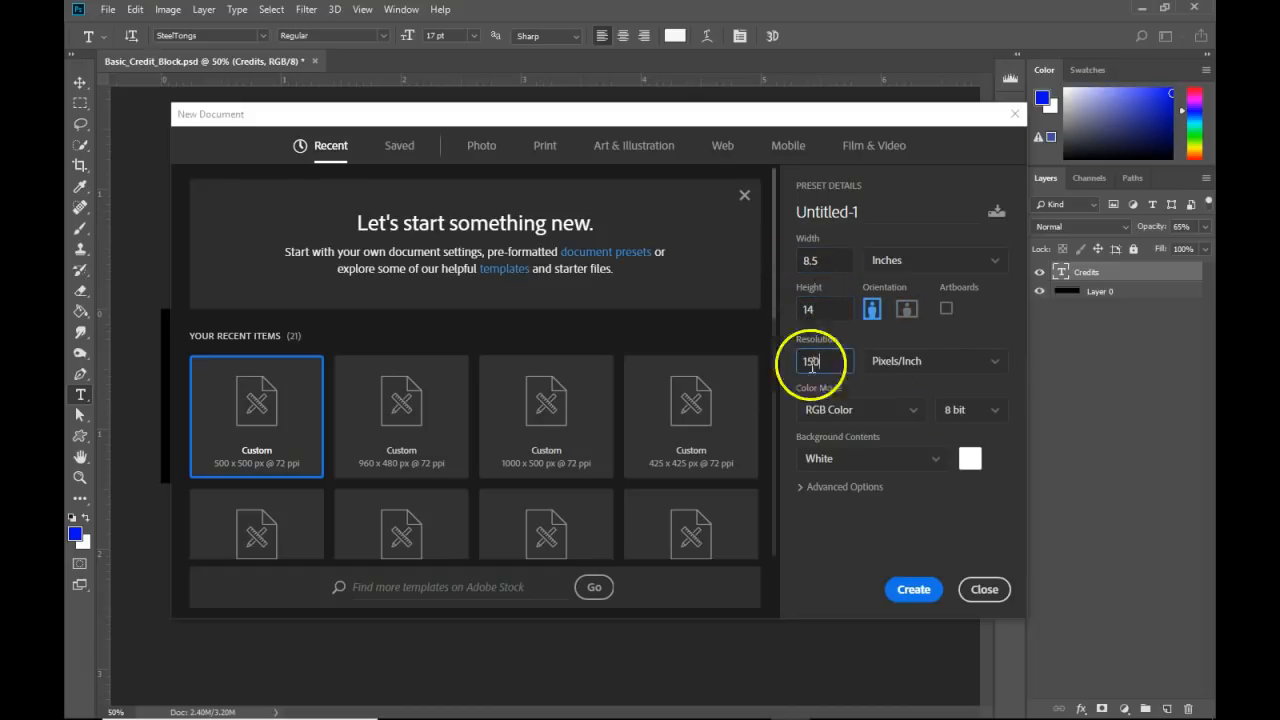
{"action": "left_click", "coordinate": [933, 462]}
{"action": "left_click", "coordinate": [935, 464]}
{"action": "left_click", "coordinate": [968, 458]}
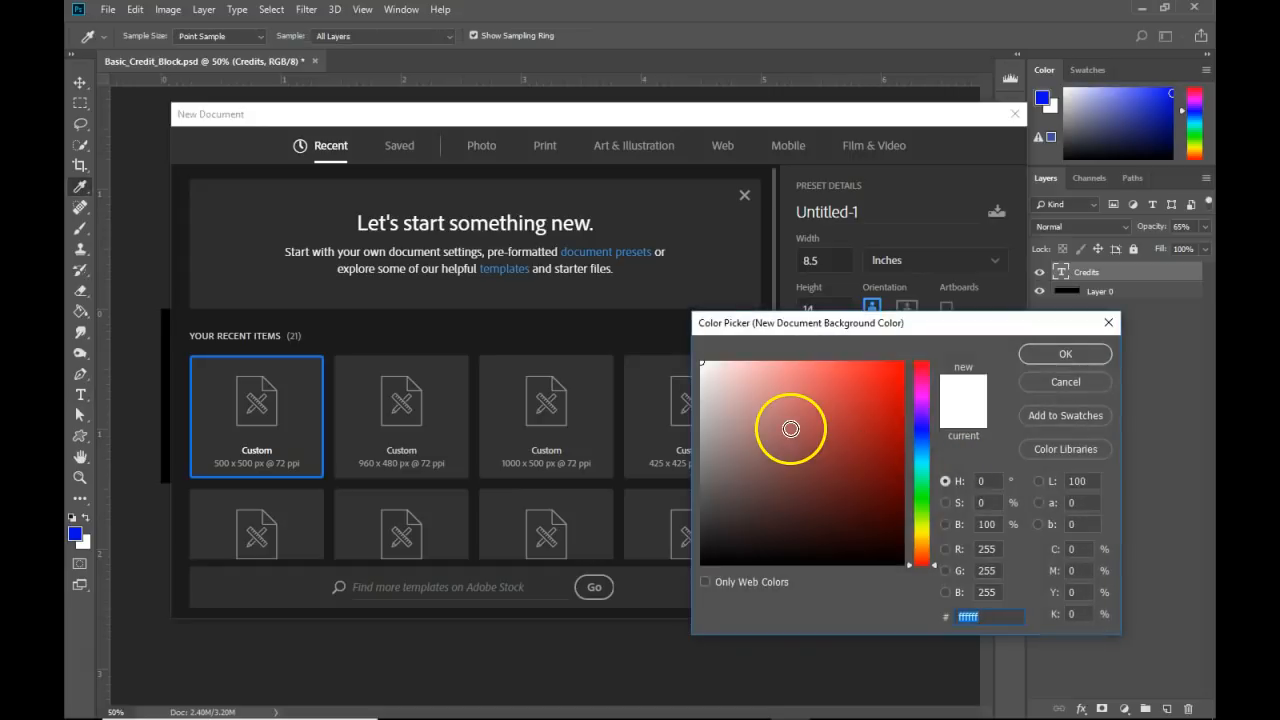
{"action": "left_click", "coordinate": [1058, 382]}
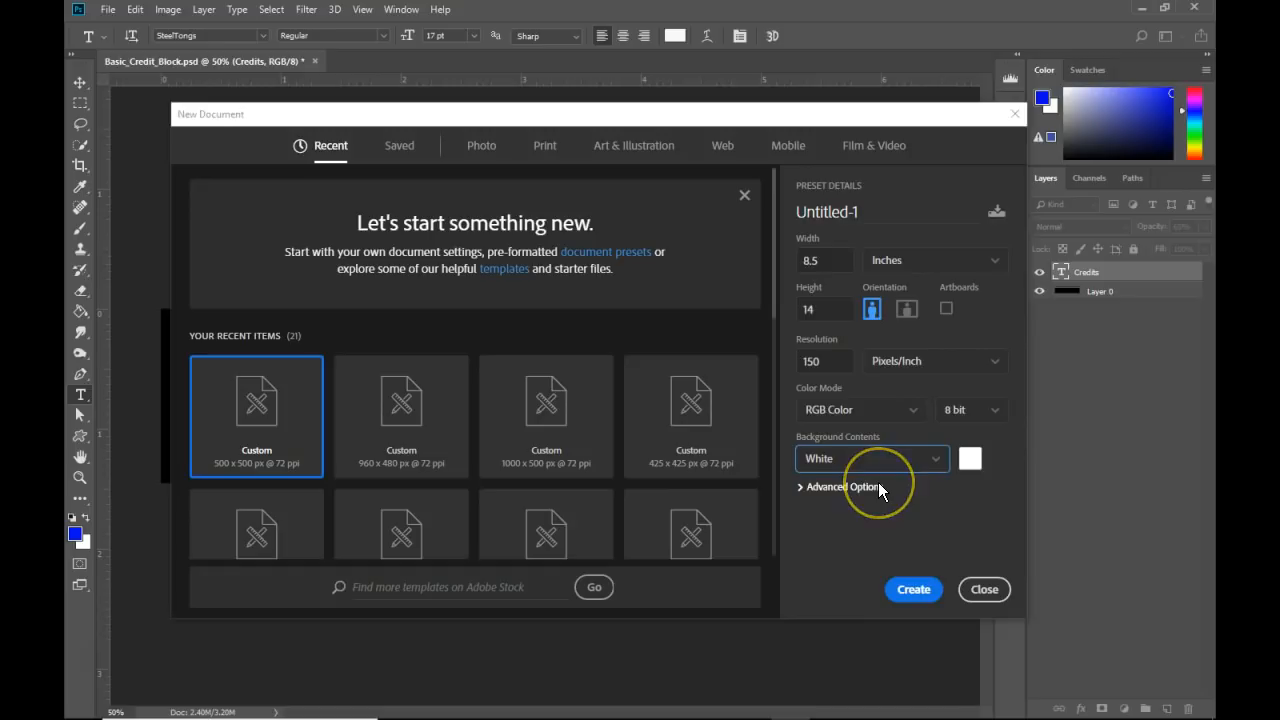
{"action": "left_click", "coordinate": [807, 489]}
{"action": "left_click", "coordinate": [813, 488]}
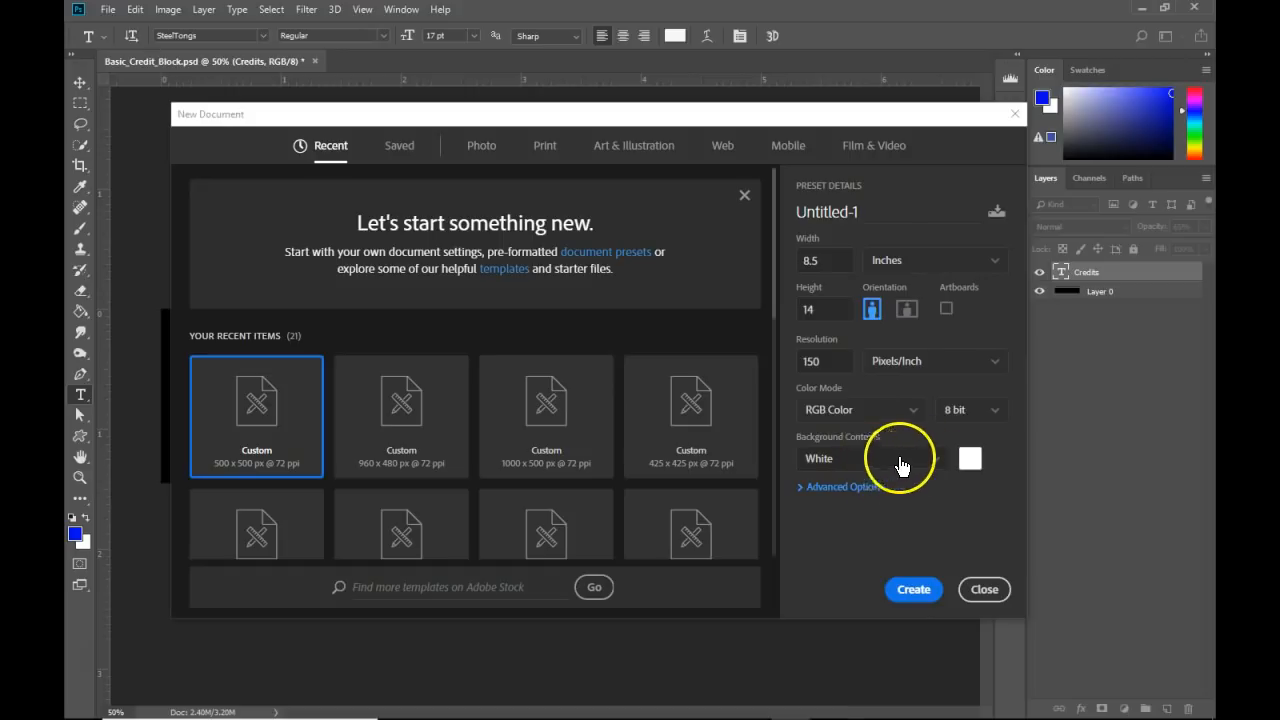
- Create the document with a white background and compare it briefly with the open credits document
{"action": "left_click", "coordinate": [905, 589]}
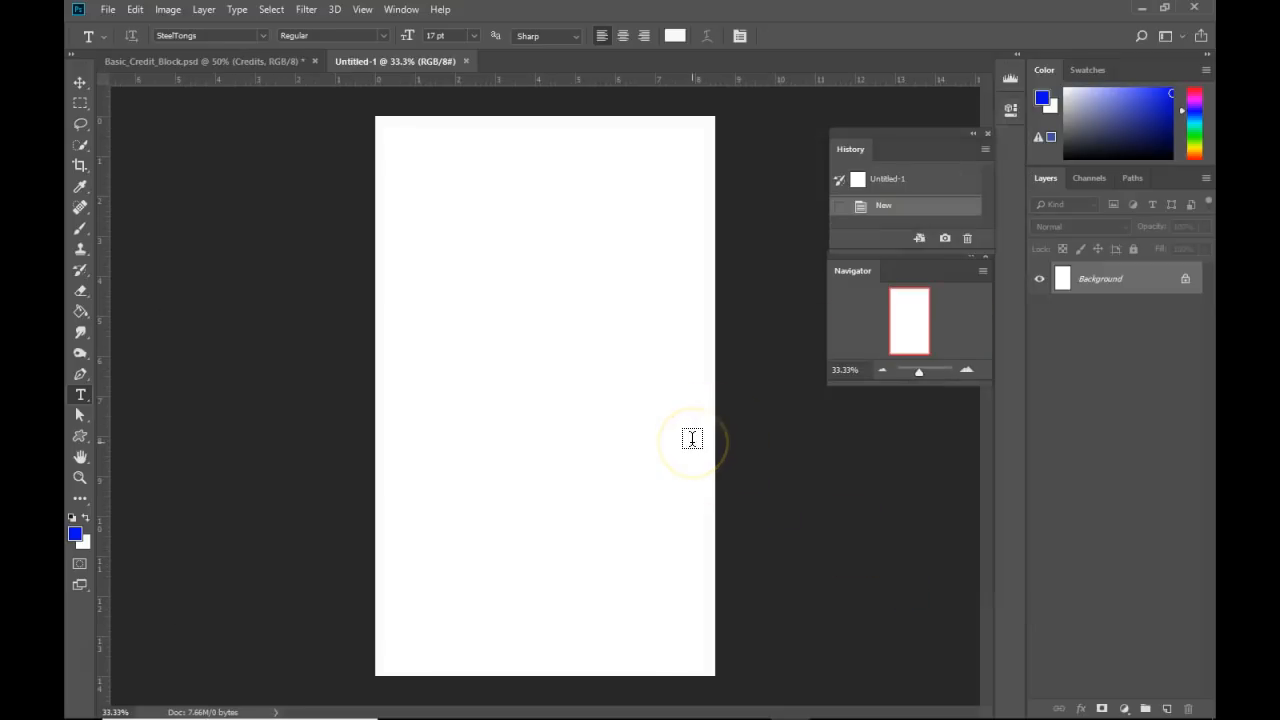
{"action": "left_click", "coordinate": [169, 59]}
{"action": "left_click", "coordinate": [389, 61]}
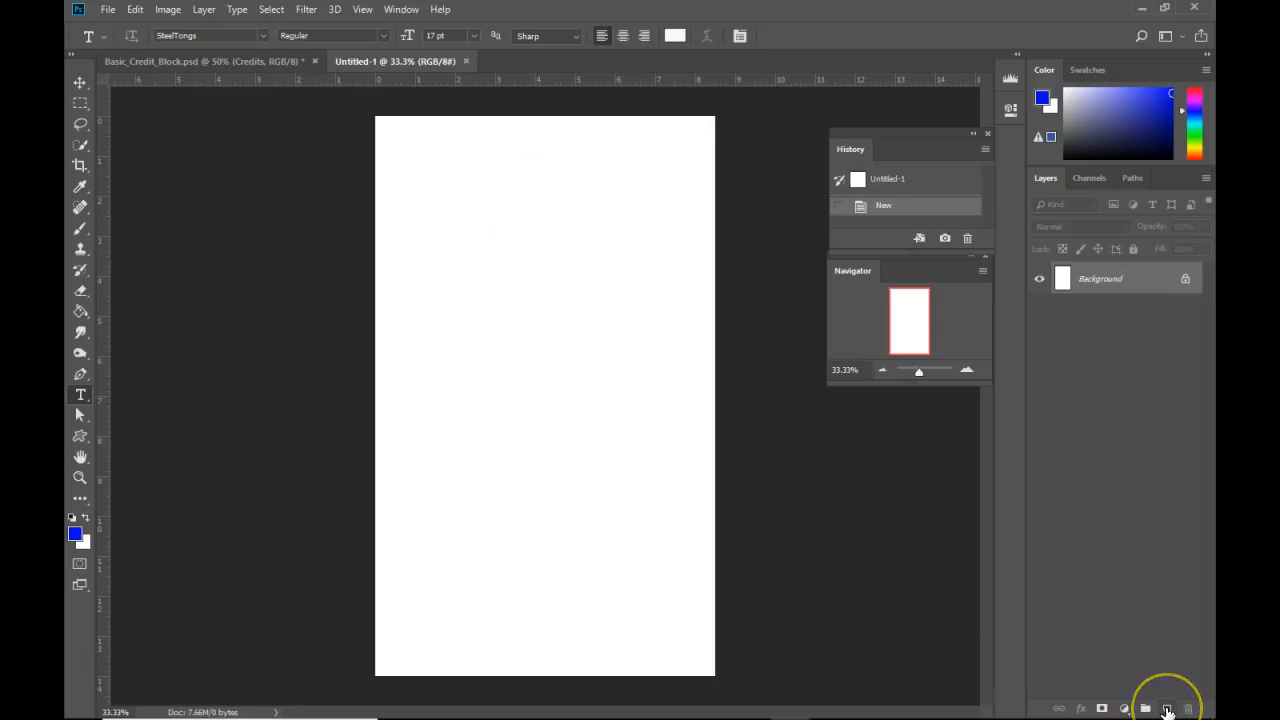
- Add a new layer above the background and name it gradient
{"action": "left_click", "coordinate": [1166, 710]}
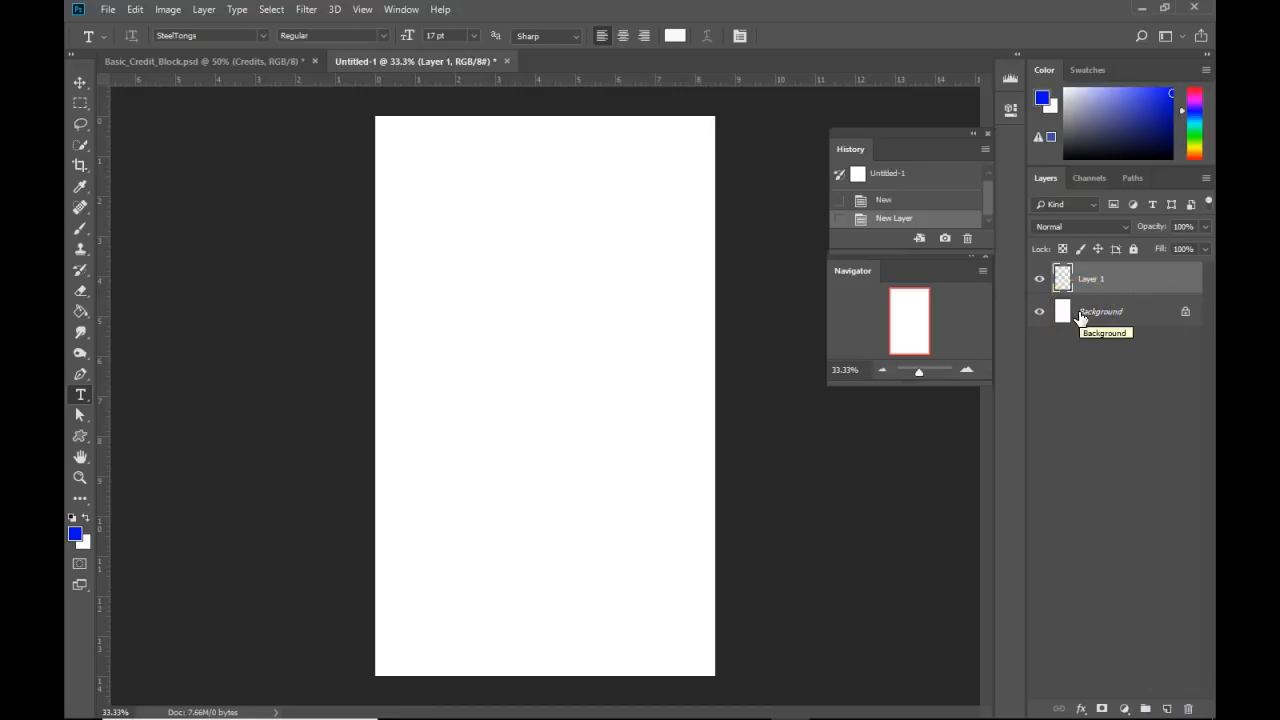
{"action": "double_click", "coordinate": [1094, 278]}
{"action": "key", "text": "Return"}
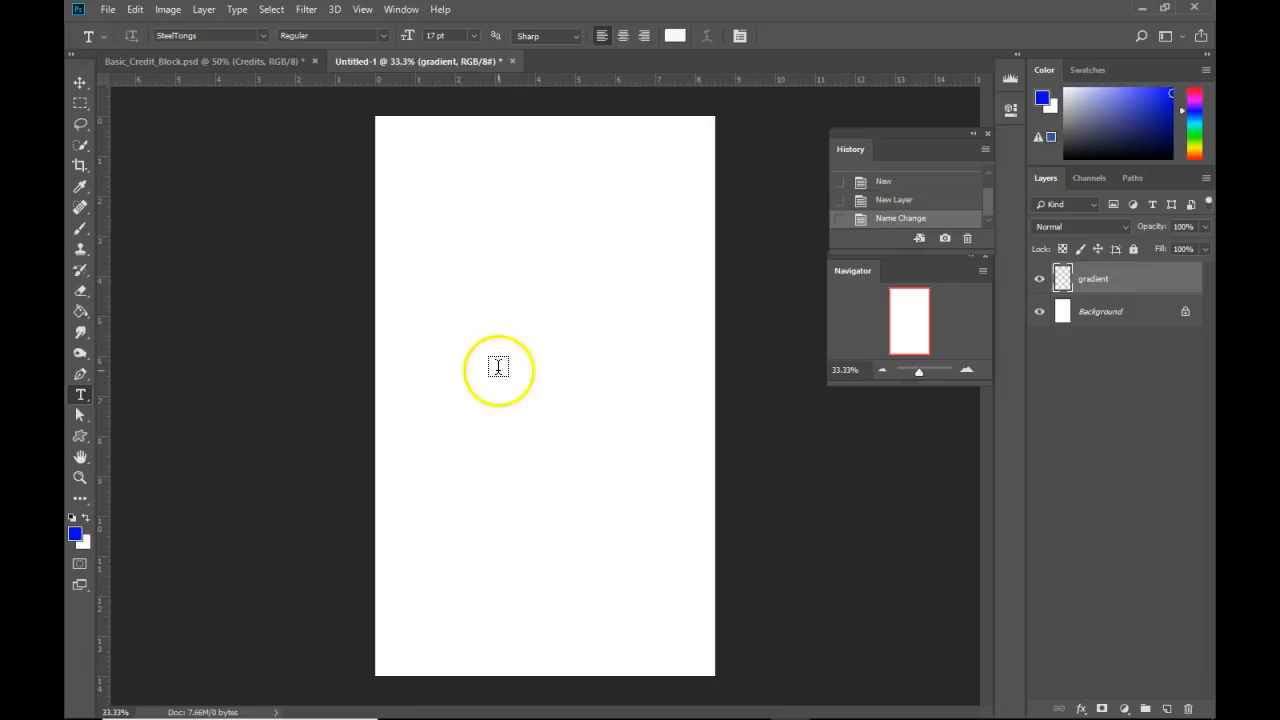
- Choose the Gradient tool and open its gradient for editing, starting from the Foreground to Transparent preset
{"action": "left_click", "coordinate": [81, 313]}
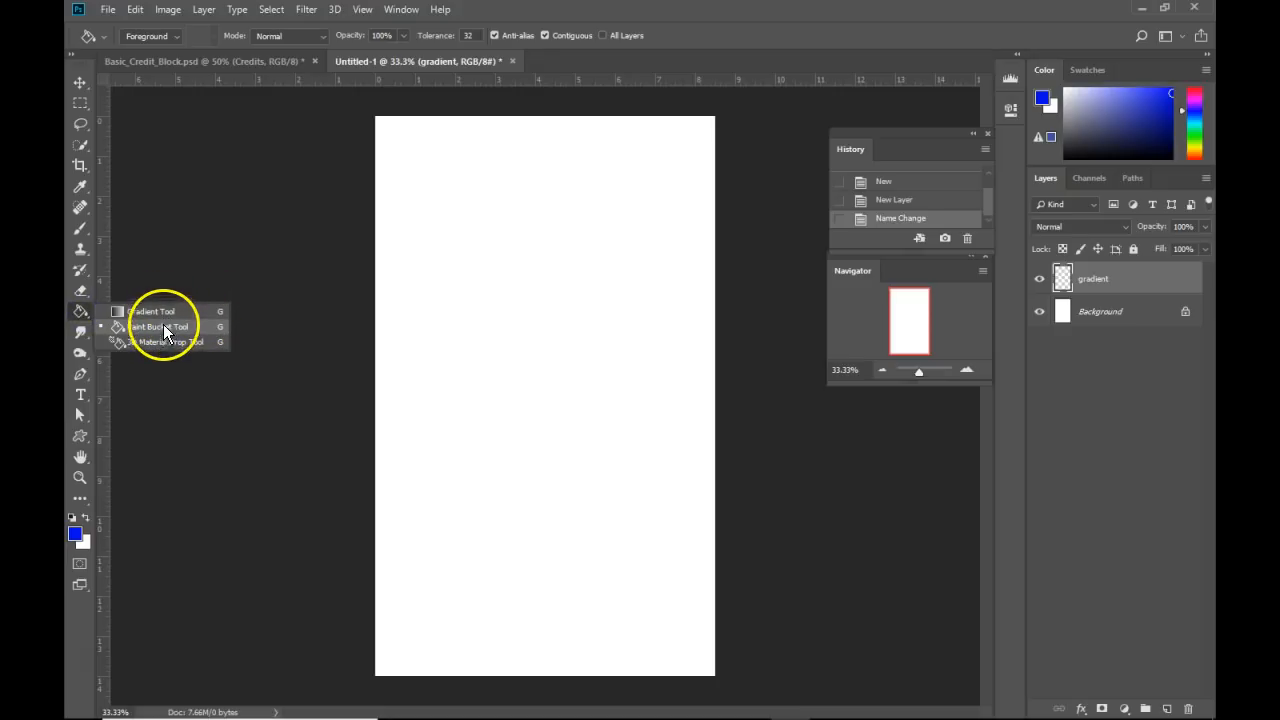
{"action": "left_click", "coordinate": [165, 311]}
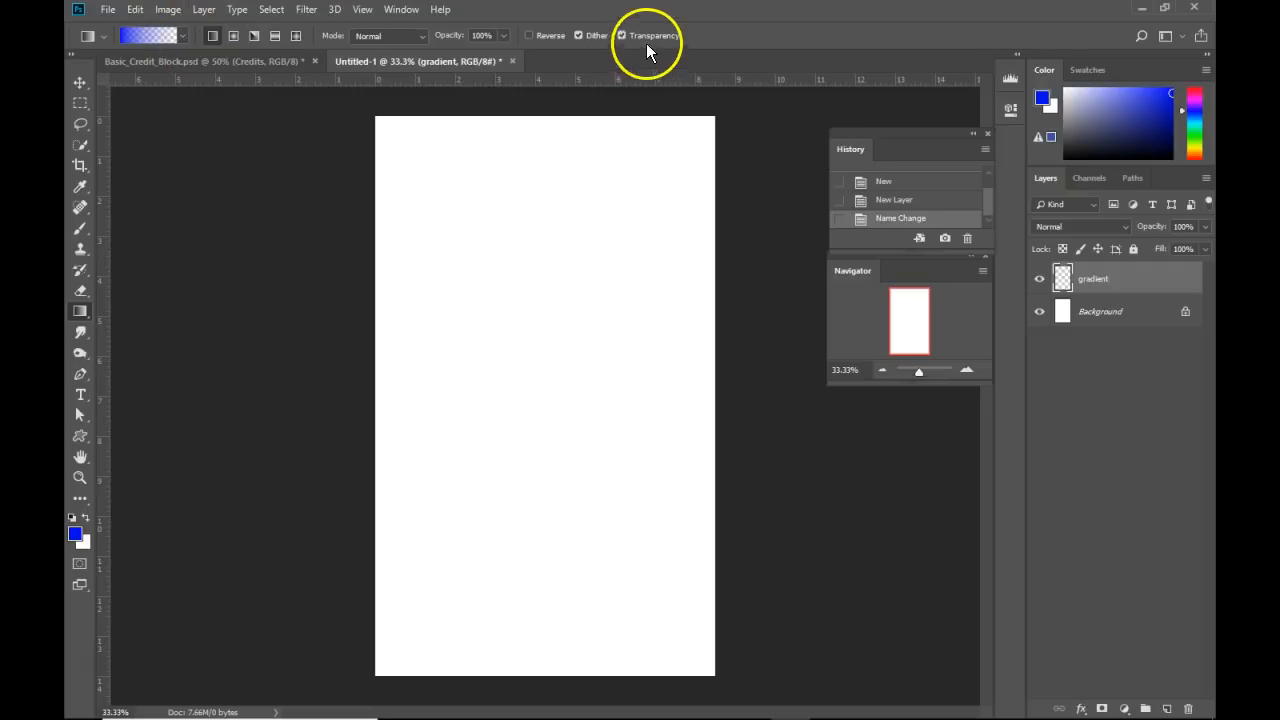
{"action": "left_click", "coordinate": [622, 35]}
{"action": "left_click", "coordinate": [135, 38]}
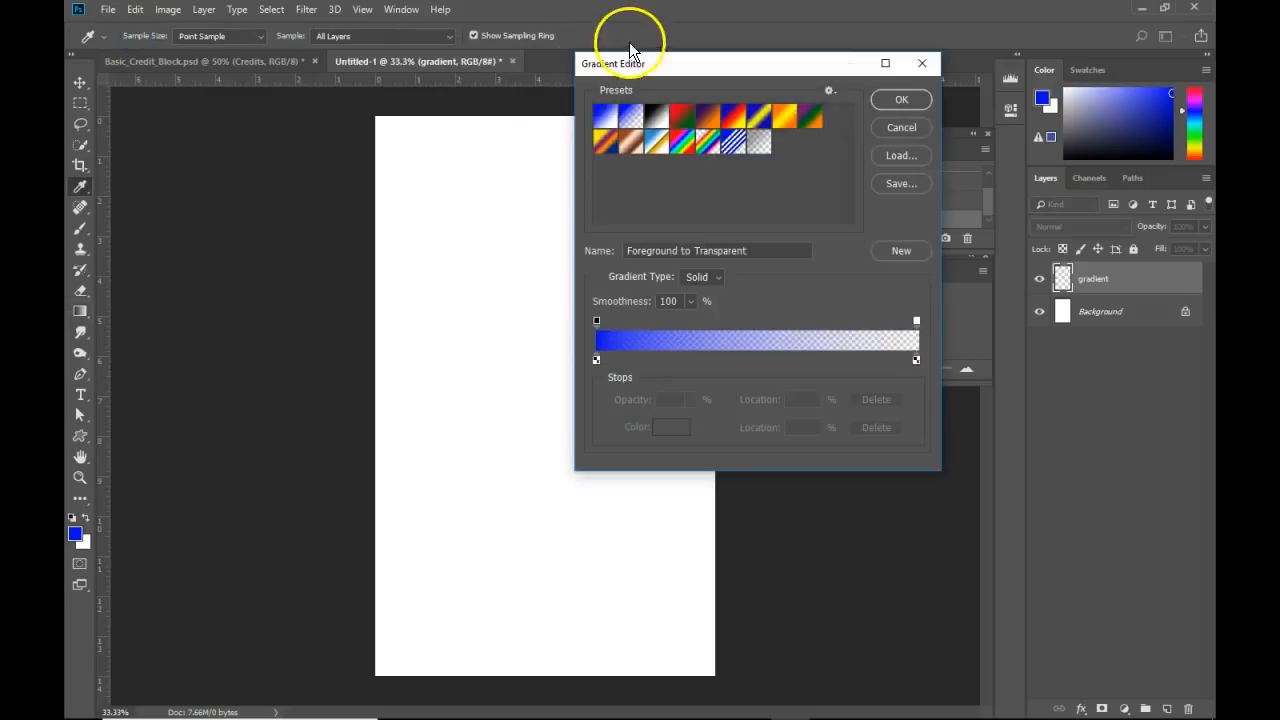
{"action": "left_click_drag", "start_coordinate": [640, 63], "coordinate": [282, 82]}
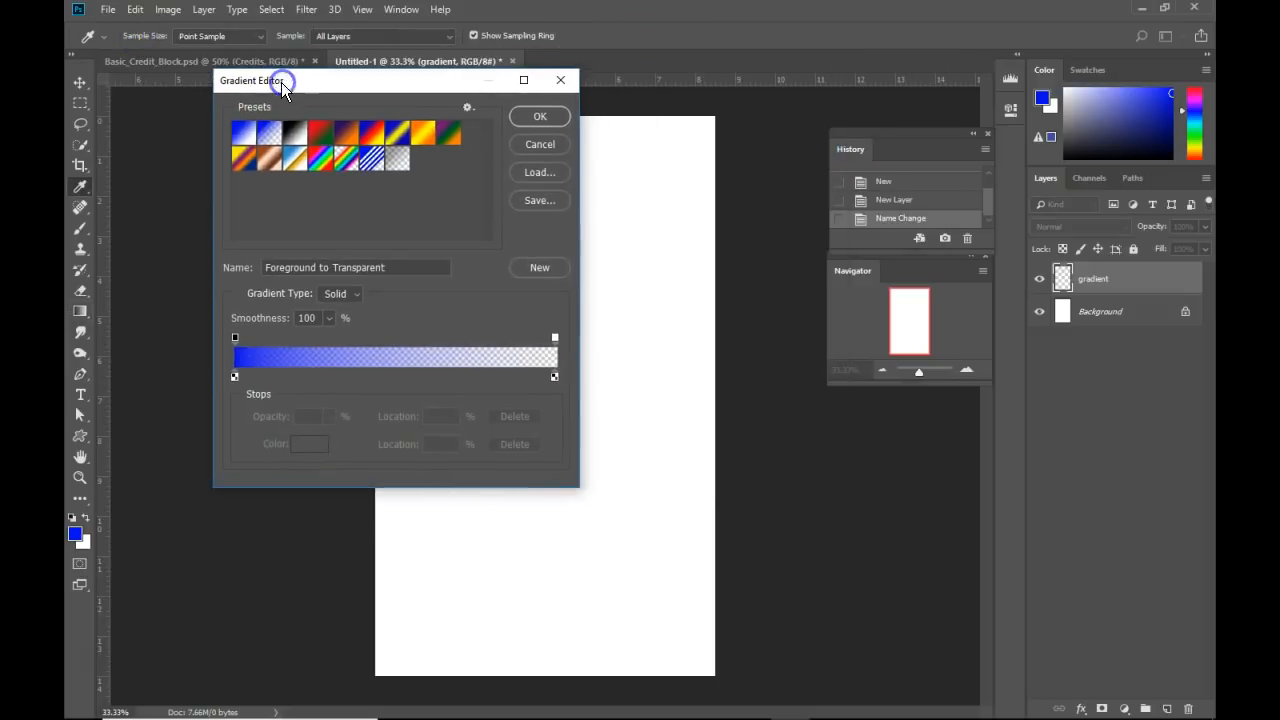
{"action": "left_click", "coordinate": [269, 134]}
{"action": "left_click", "coordinate": [245, 135]}
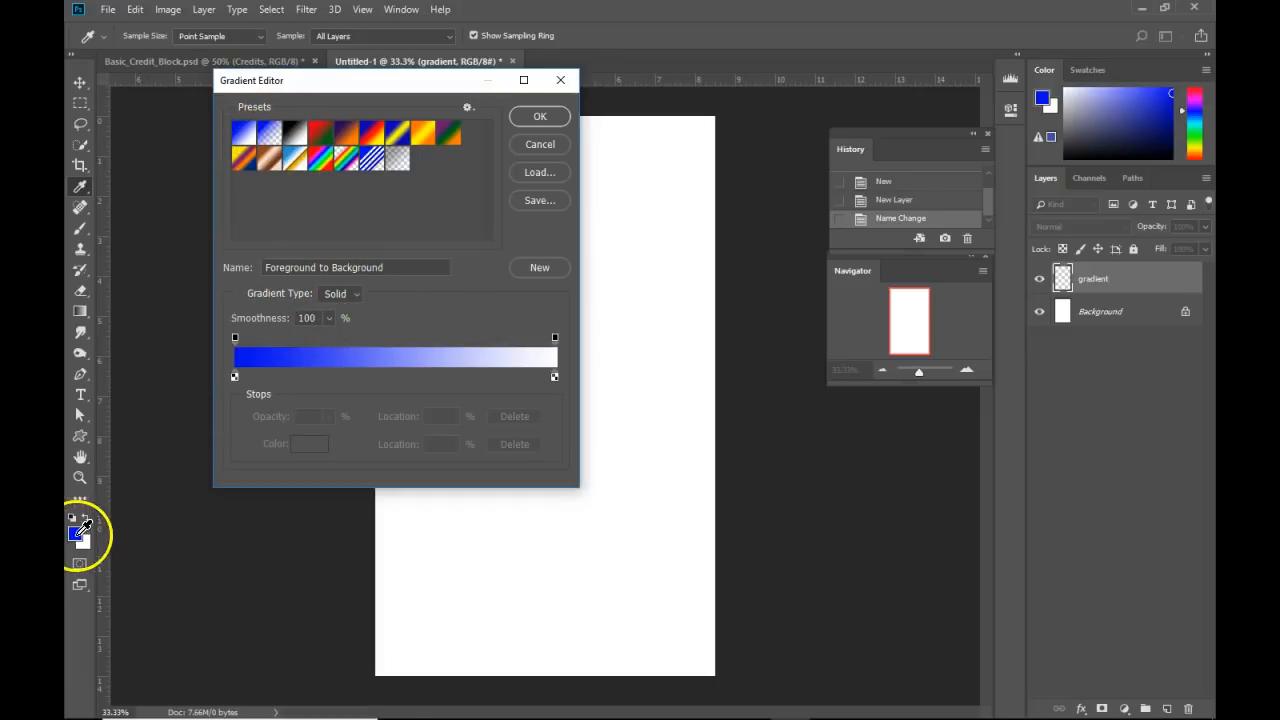
{"action": "left_click", "coordinate": [271, 135]}
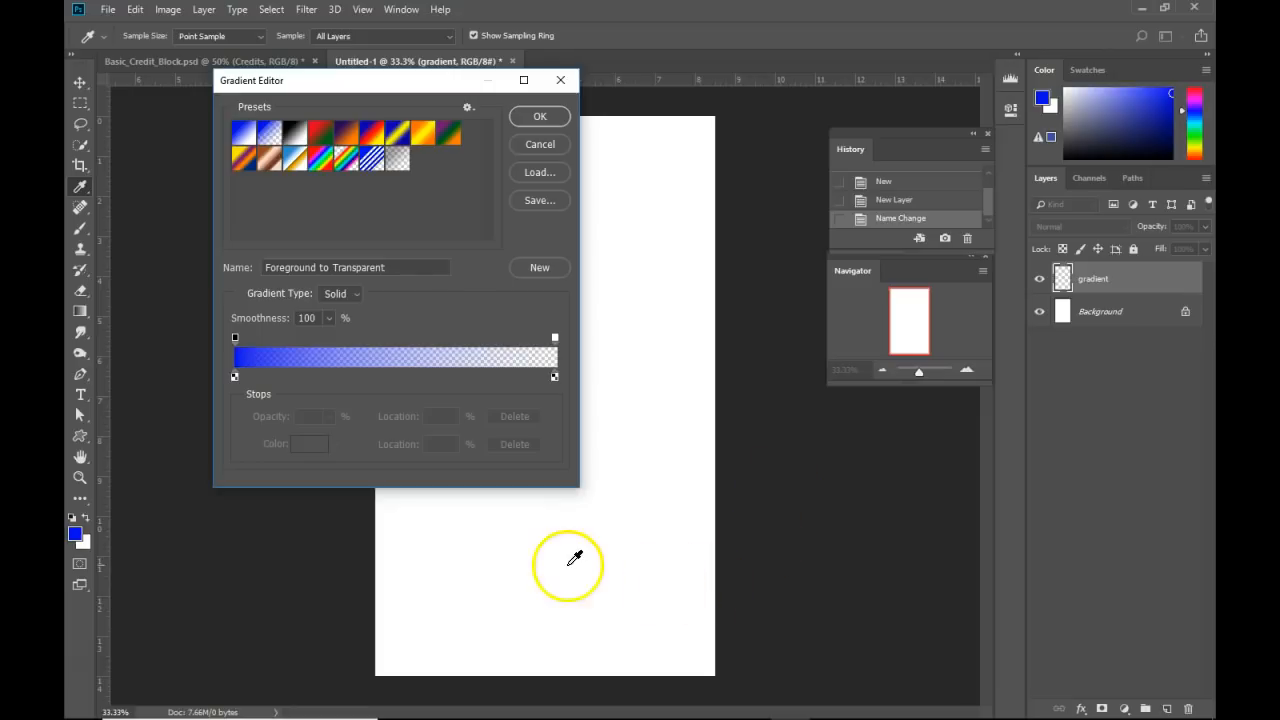
- Set the gradient's starting color stop to black (000000) and accept the edited gradient
{"action": "left_click", "coordinate": [235, 377]}
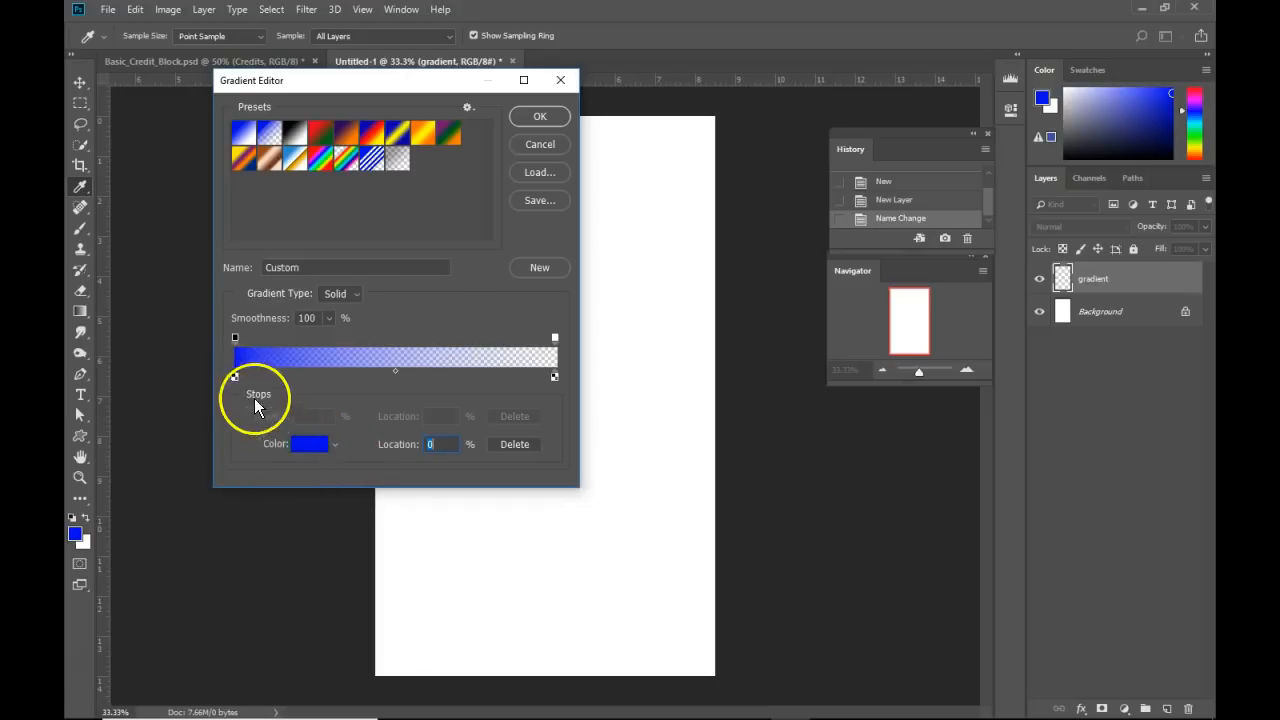
{"action": "double_click", "coordinate": [235, 378]}
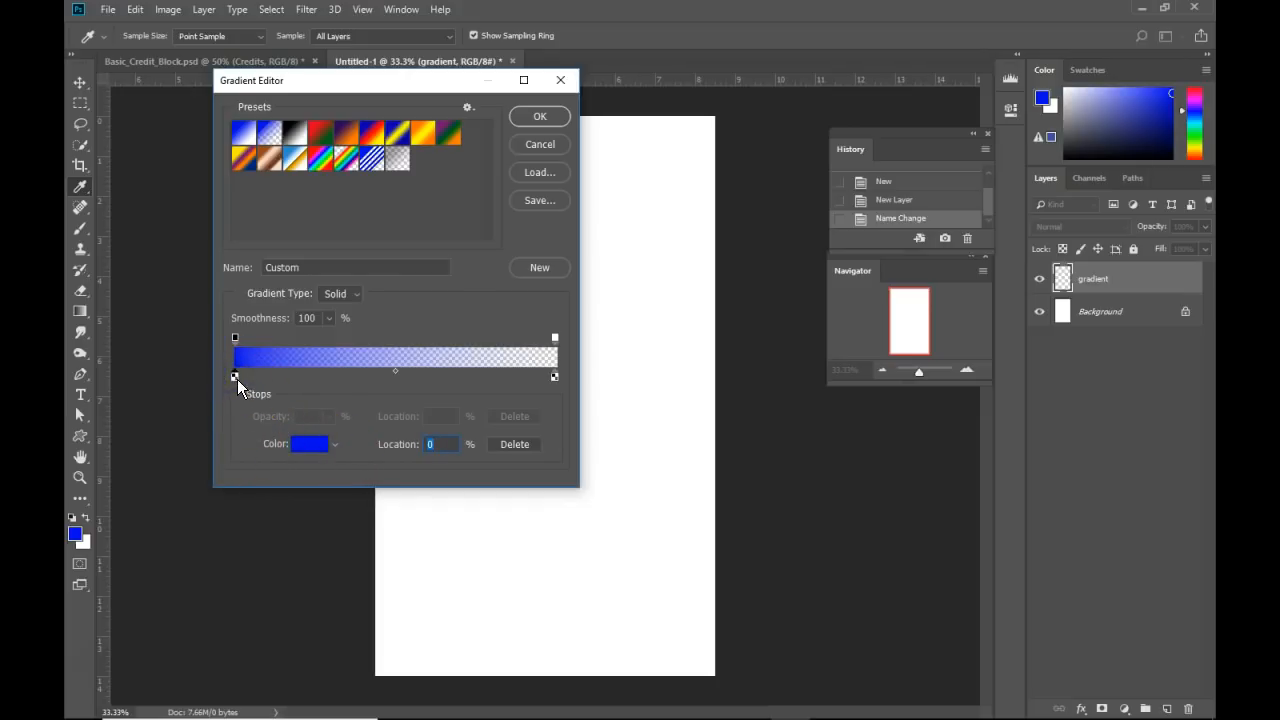
{"action": "left_click", "coordinate": [308, 450]}
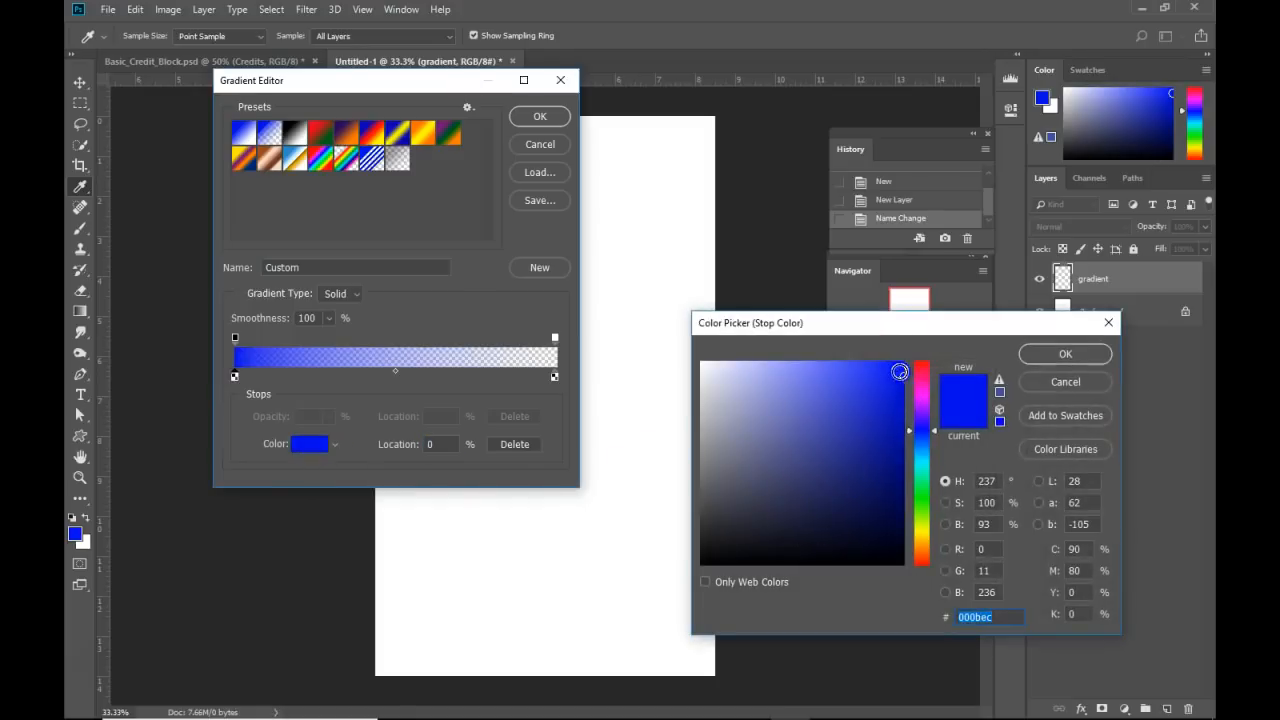
{"action": "left_click", "coordinate": [704, 563]}
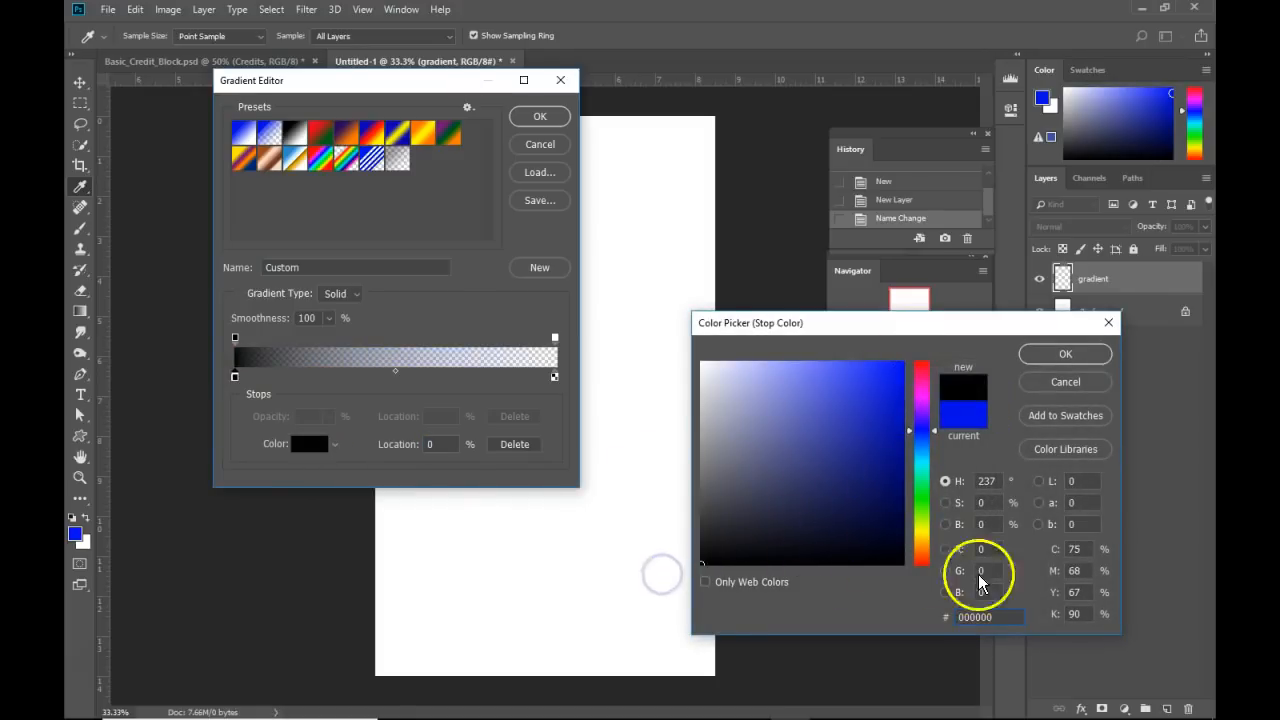
{"action": "double_click", "coordinate": [997, 616]}
{"action": "left_click", "coordinate": [1060, 356]}
{"action": "left_click", "coordinate": [236, 377]}
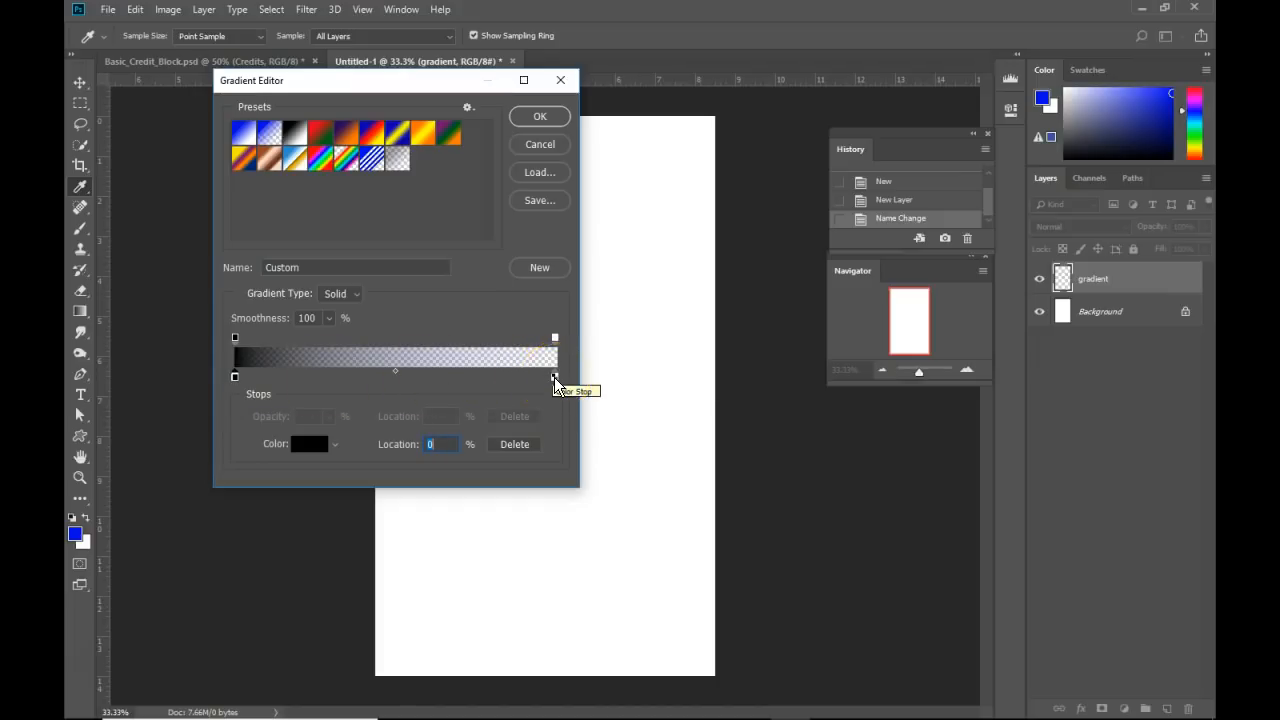
{"action": "left_click", "coordinate": [539, 117]}
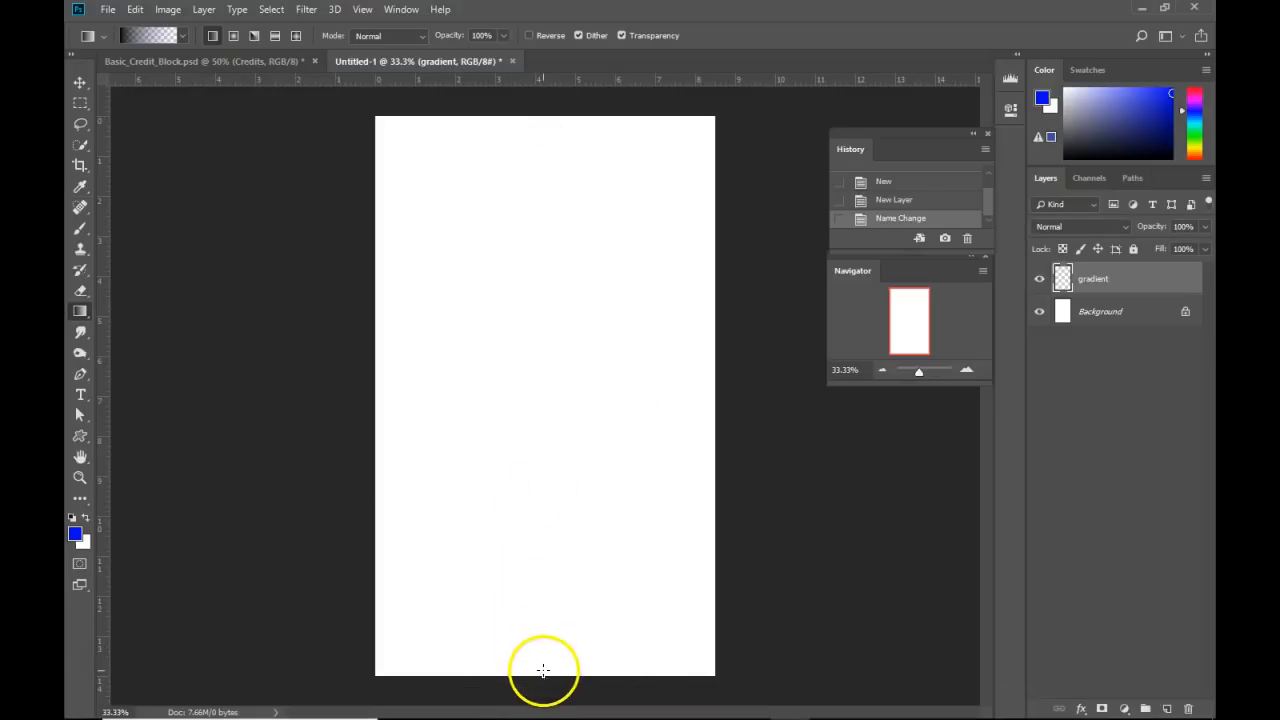
- Try short black-to-transparent gradients of two different lengths upward from the canvas's lower edge, undoing each one
{"action": "left_click_drag", "start_coordinate": [535, 672], "coordinate": [536, 620]}
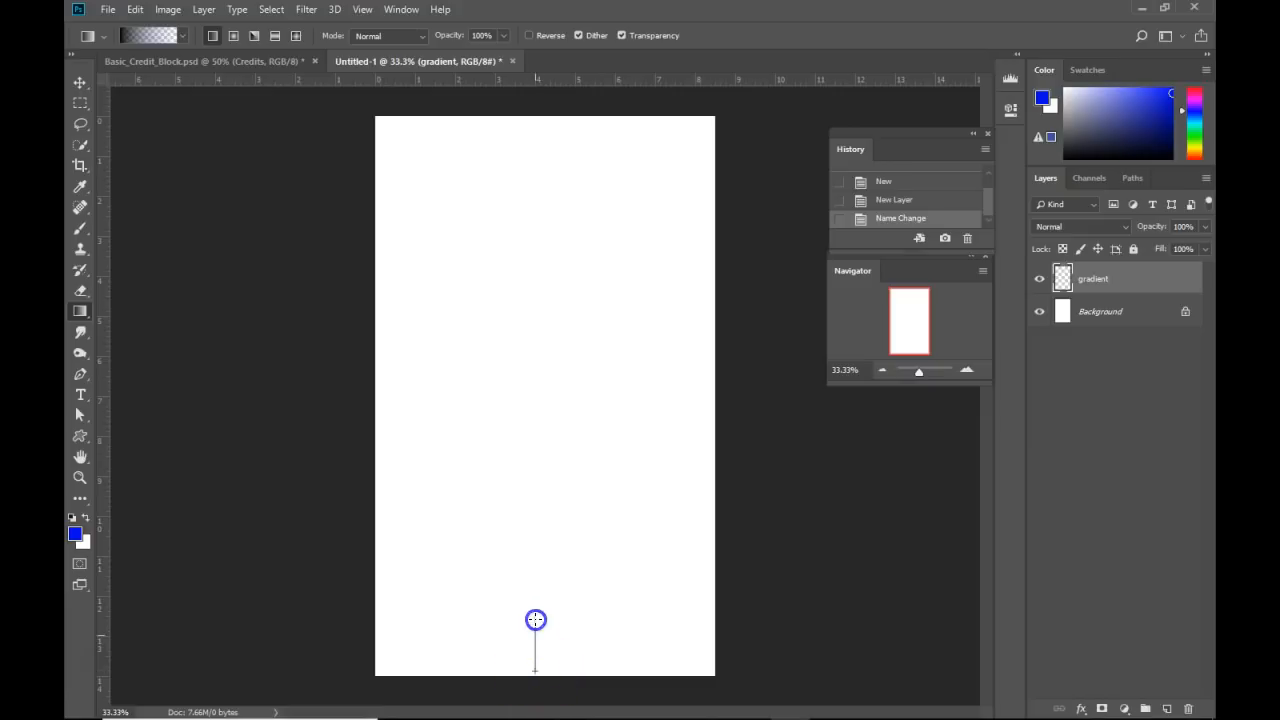
{"action": "left_click_drag", "start_coordinate": [536, 566], "coordinate": [536, 566]}
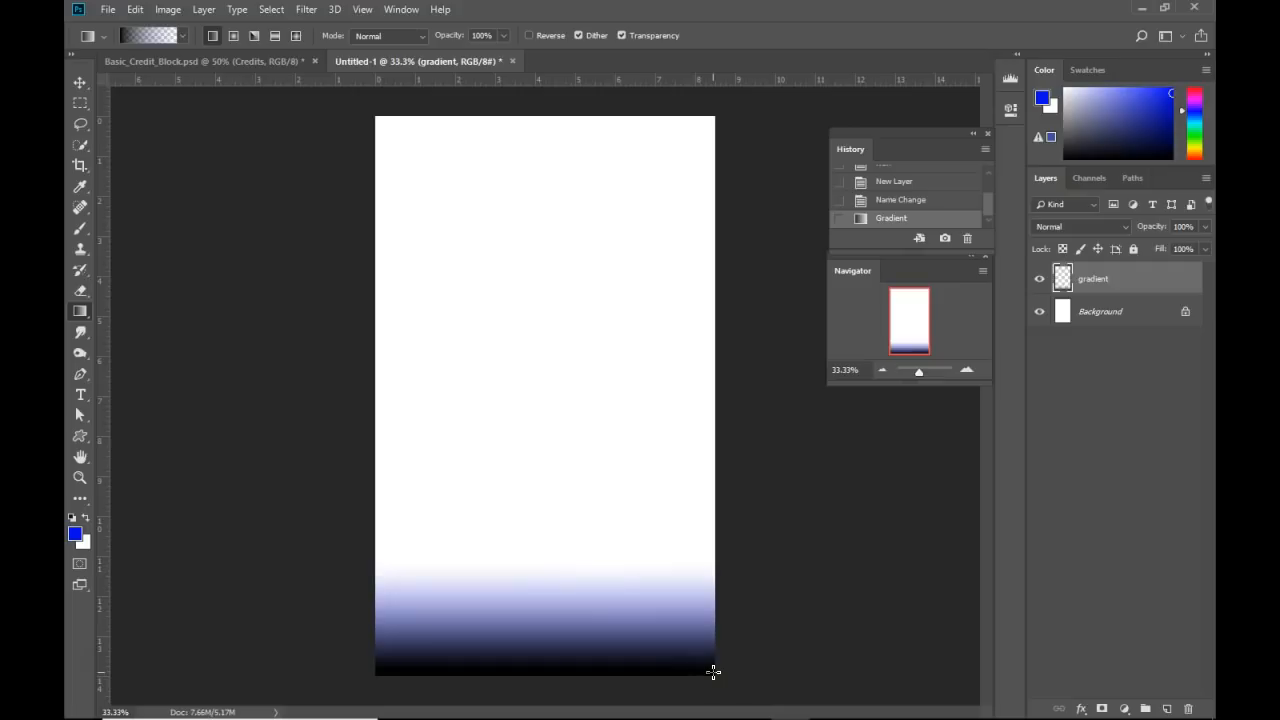
{"action": "left_click", "coordinate": [526, 619]}
{"action": "key", "text": "ctrl+z"}
{"action": "left_click_drag", "start_coordinate": [541, 673], "coordinate": [541, 475]}
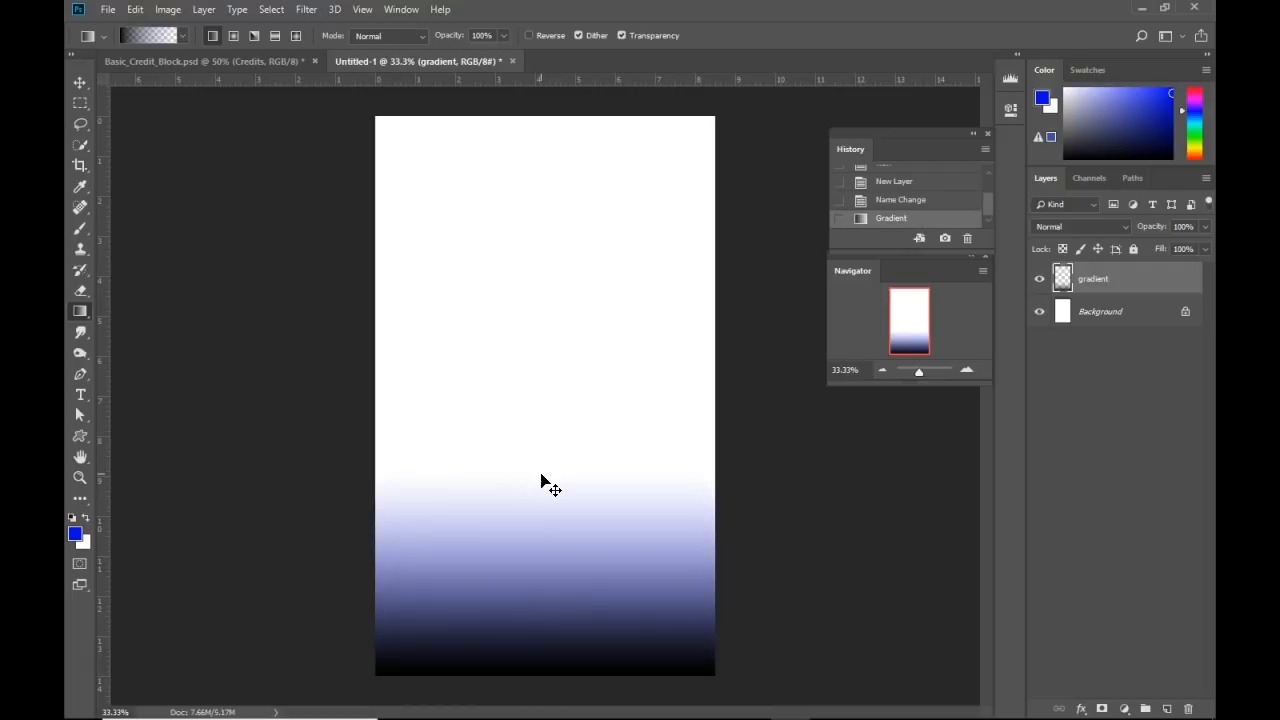
{"action": "key", "text": "ctrl+z"}
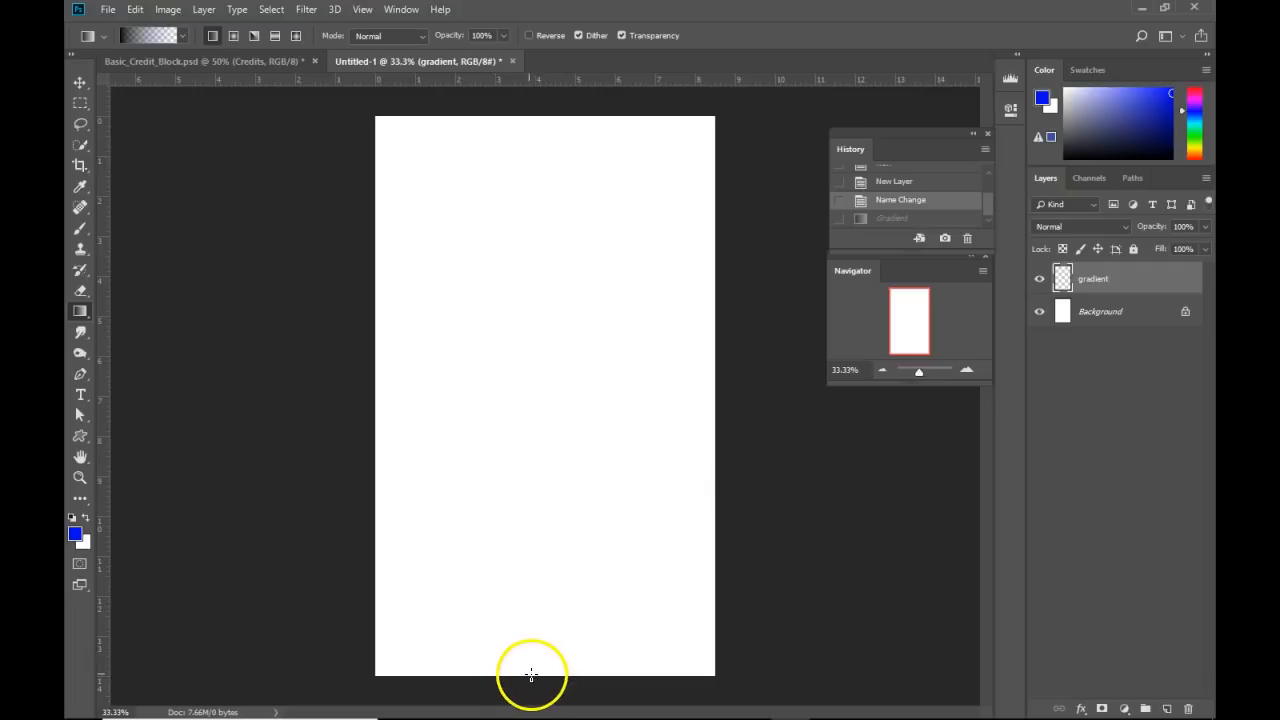
- Try the gradient with transparency turned off, undo it, and turn transparency back on
{"action": "left_click", "coordinate": [621, 36]}
{"action": "left_click_drag", "start_coordinate": [537, 674], "coordinate": [538, 445]}
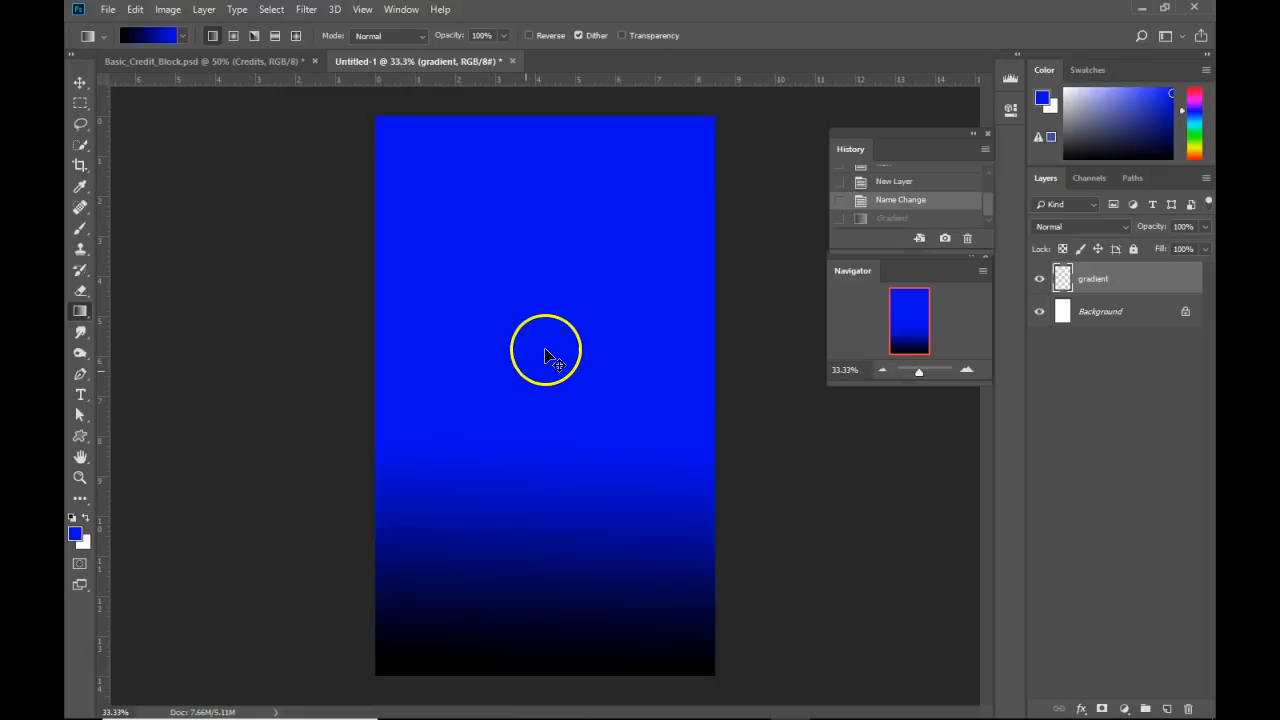
{"action": "key", "text": "ctrl+z"}
{"action": "left_click", "coordinate": [622, 36]}
- Try longer gradients from the canvas's lower edge to above mid-height and to near the upper edge, undoing each one
{"action": "left_click_drag", "start_coordinate": [531, 673], "coordinate": [532, 383]}
{"action": "left_click", "coordinate": [754, 542]}
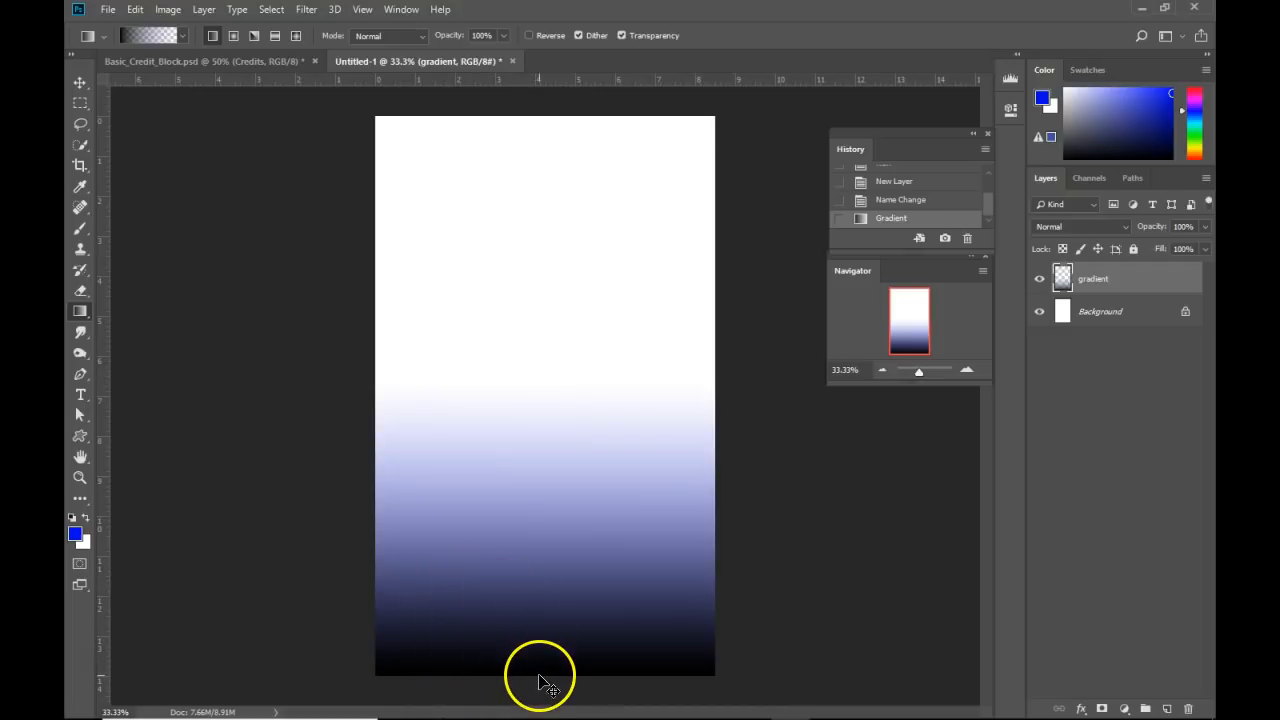
{"action": "key", "text": "ctrl+z"}
{"action": "left_click_drag", "start_coordinate": [531, 675], "coordinate": [538, 177]}
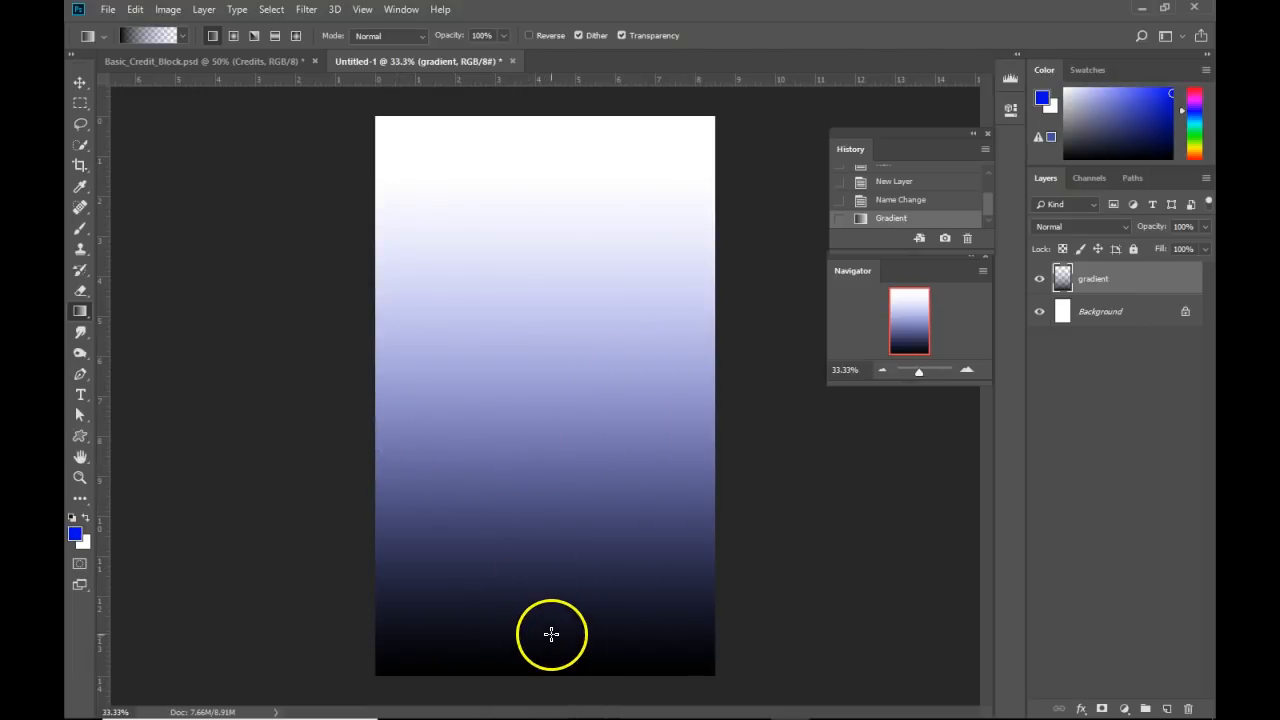
{"action": "key", "text": "ctrl+z"}
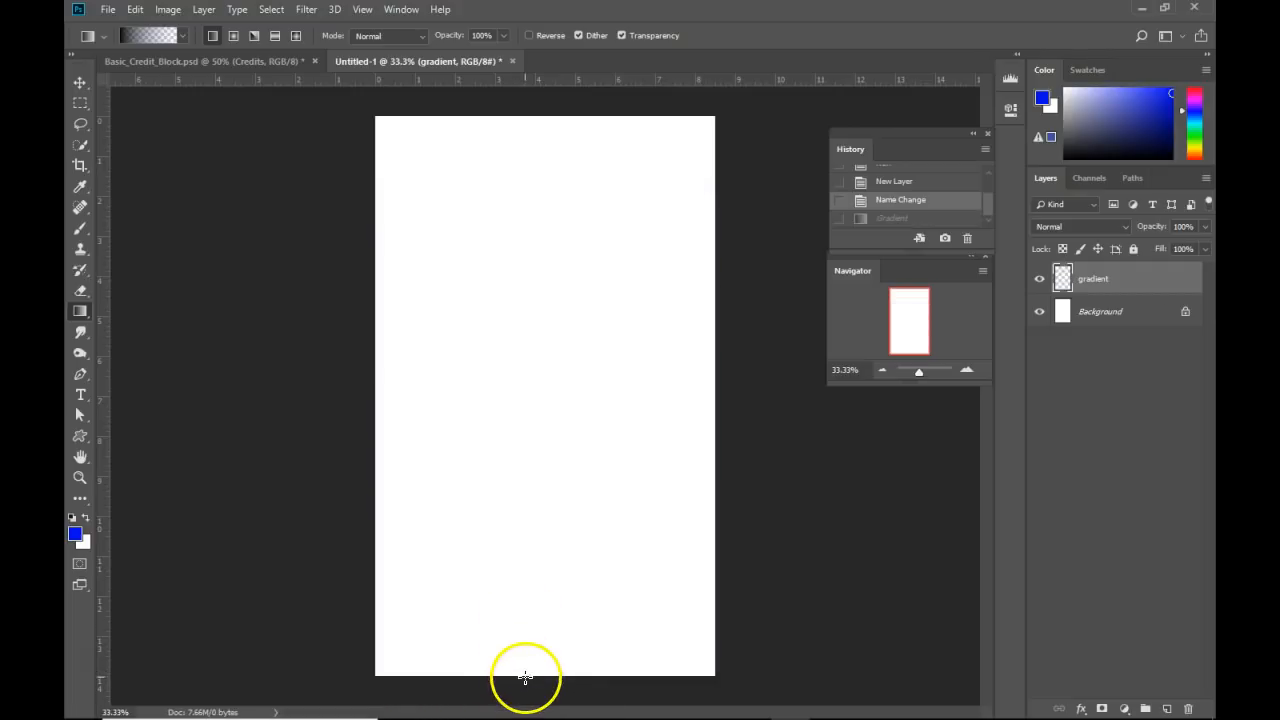
- Draw a vertical black-to-transparent gradient on the gradient layer, rising about 5.7 inches from the canvas's lower edge
{"action": "left_click_drag", "start_coordinate": [527, 675], "coordinate": [525, 548]}
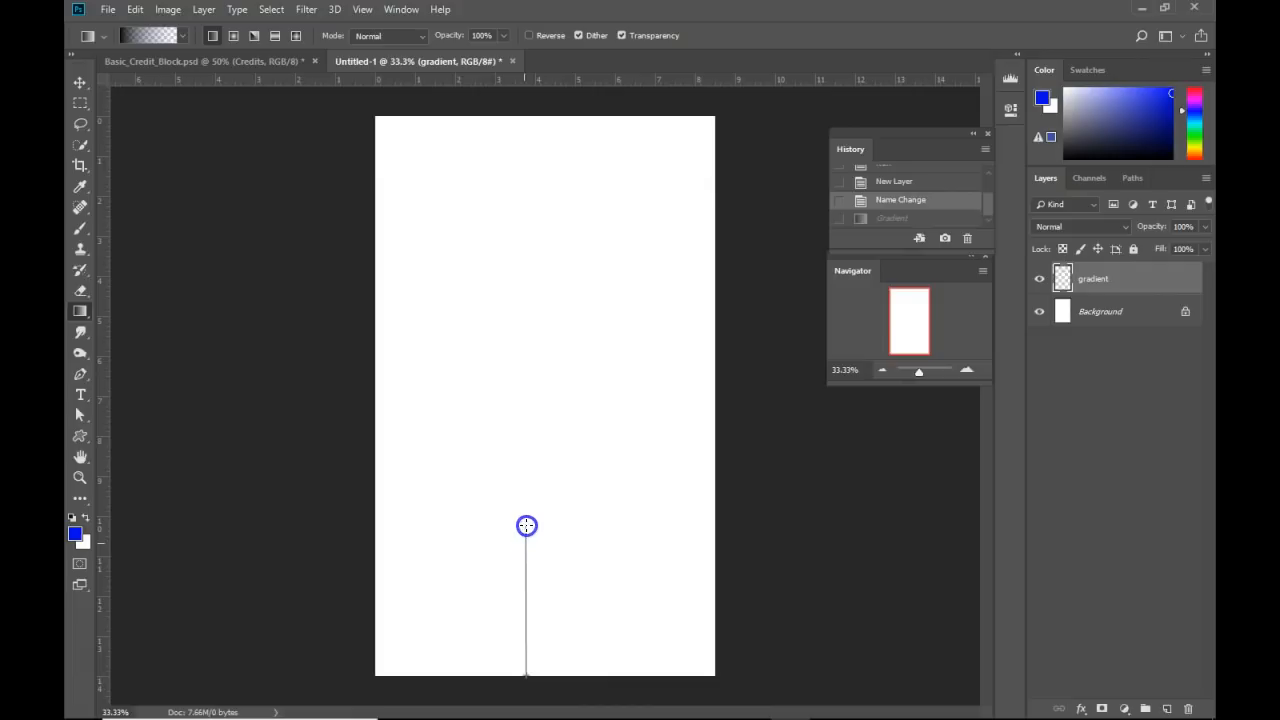
{"action": "left_click_drag", "start_coordinate": [527, 503], "coordinate": [527, 448]}
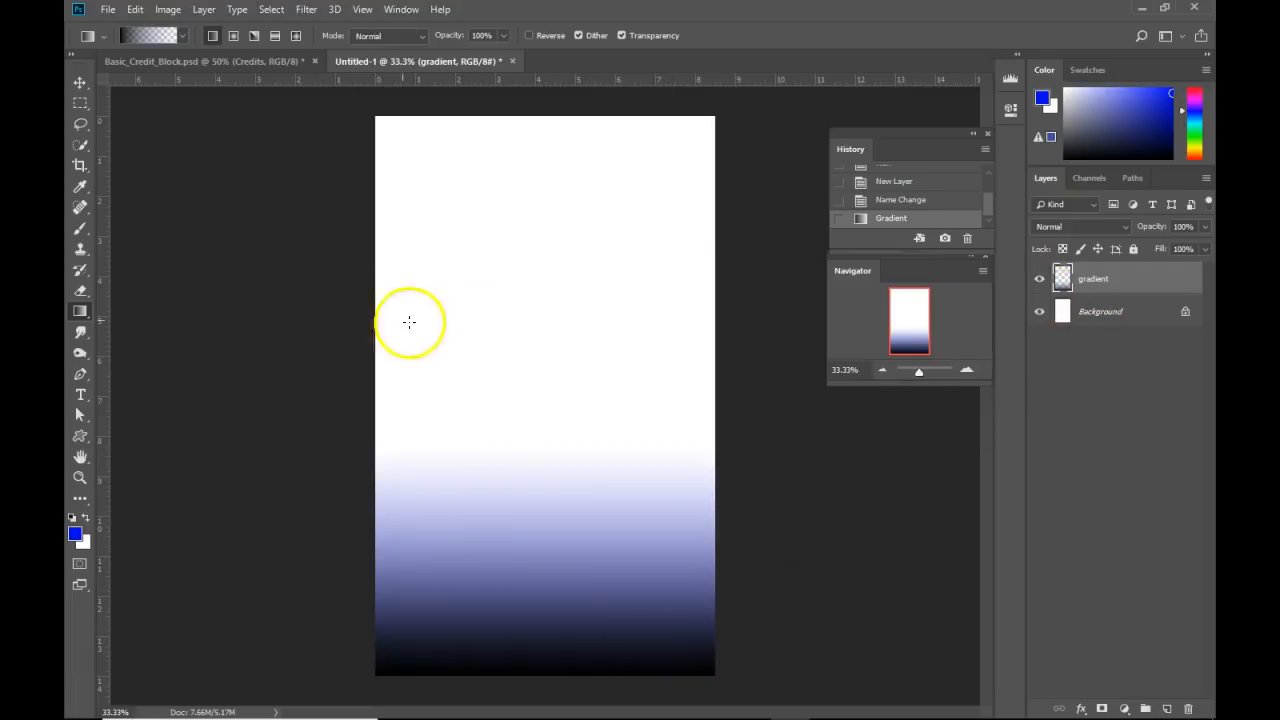
- Copy the Credits text layer from Basic_Credit_Block.psd into the poster and place it over the dark lower part of the gradient
{"action": "left_click", "coordinate": [143, 58]}
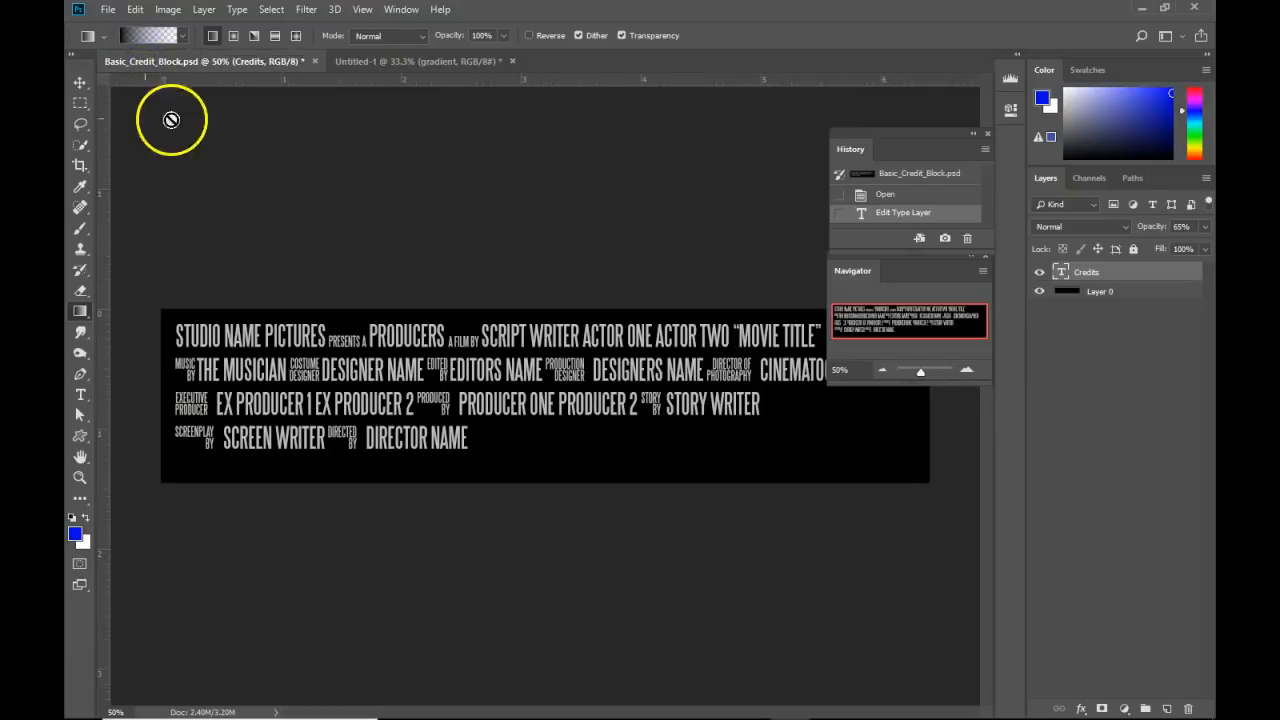
{"action": "left_click_drag", "start_coordinate": [253, 58], "coordinate": [362, 413]}
{"action": "left_click", "coordinate": [80, 82]}
{"action": "left_click_drag", "start_coordinate": [465, 462], "coordinate": [482, 333]}
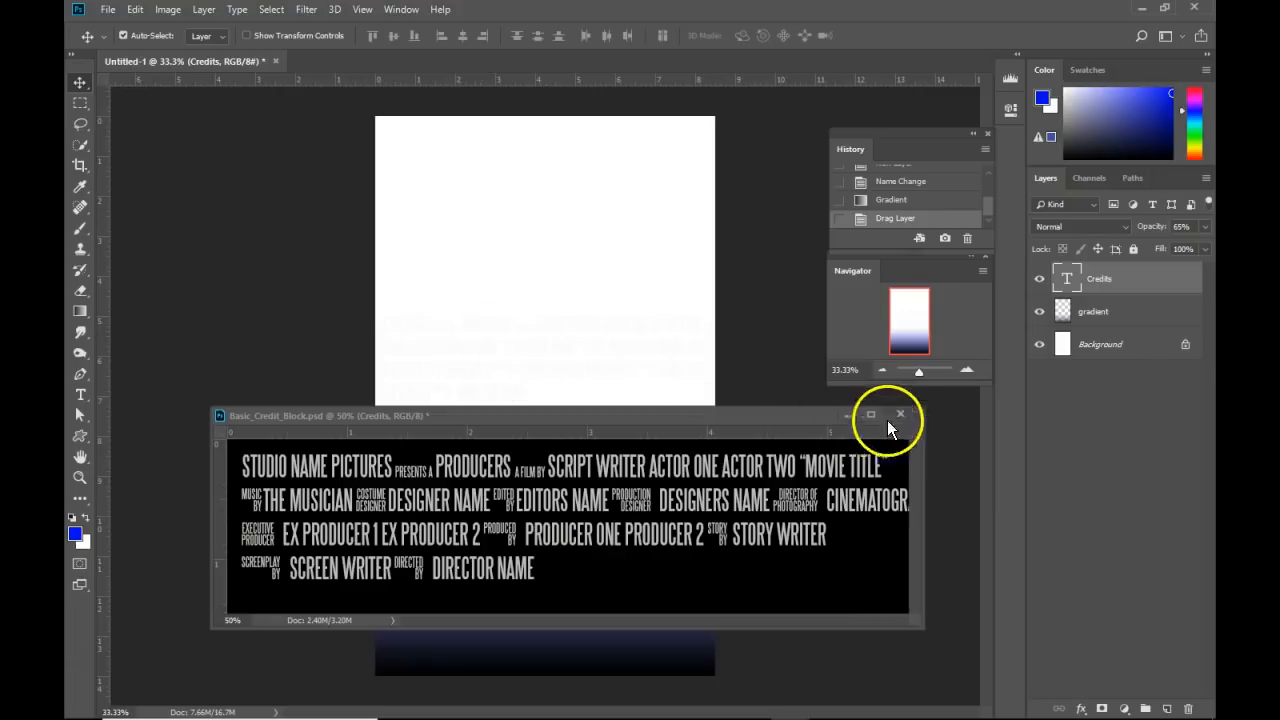
{"action": "left_click", "coordinate": [847, 414]}
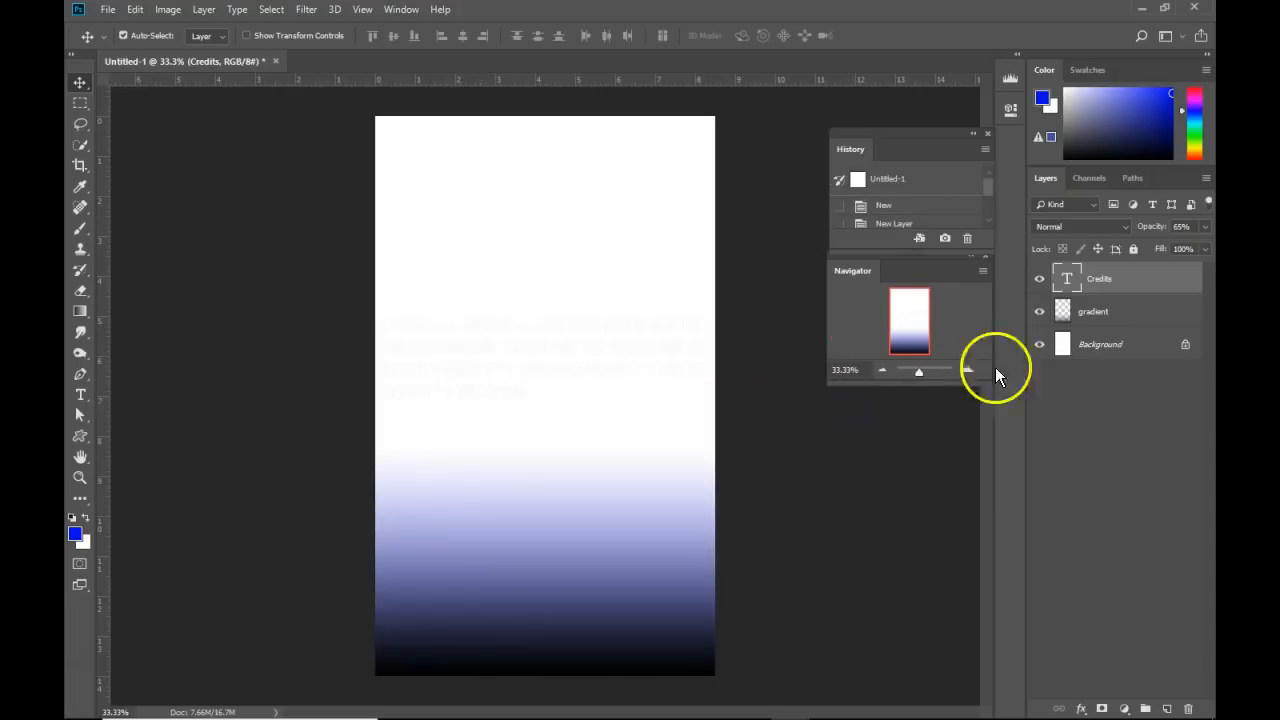
{"action": "left_click_drag", "start_coordinate": [527, 392], "coordinate": [538, 607]}
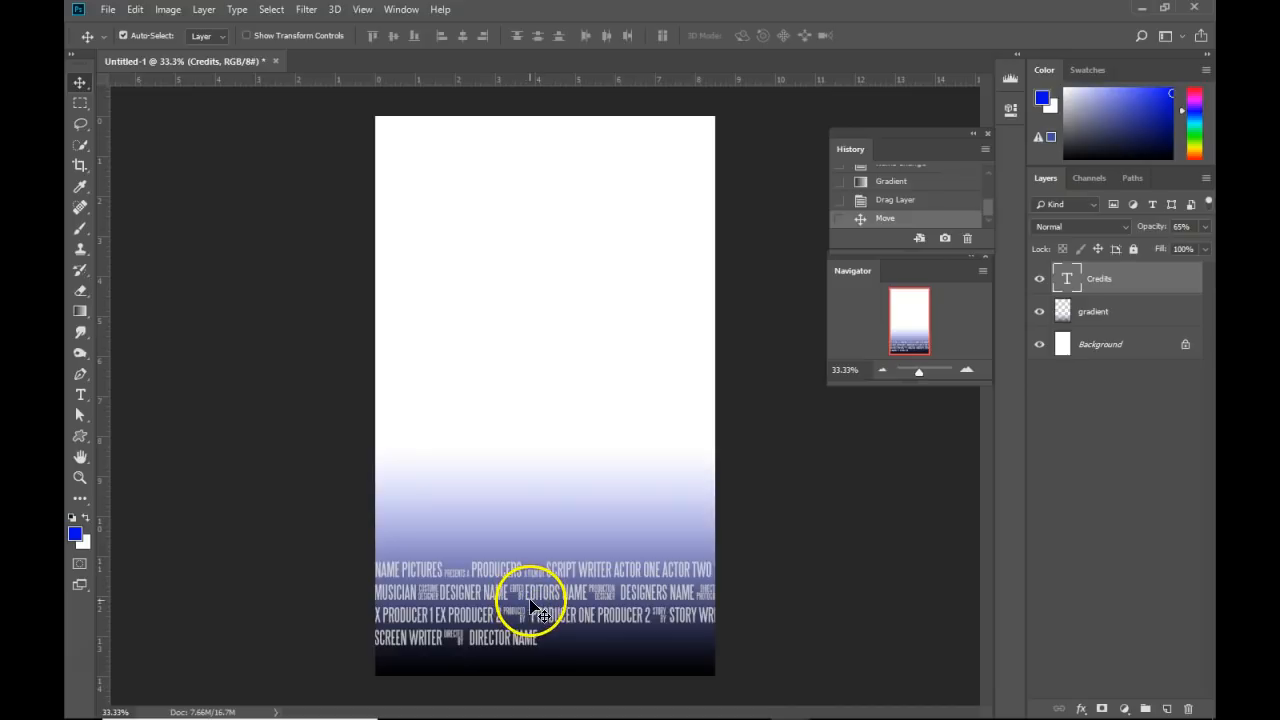
- Center-align the credits text at 20 pt and move the block to the middle of the poster's width over the dark gradient
{"action": "left_click", "coordinate": [80, 395]}
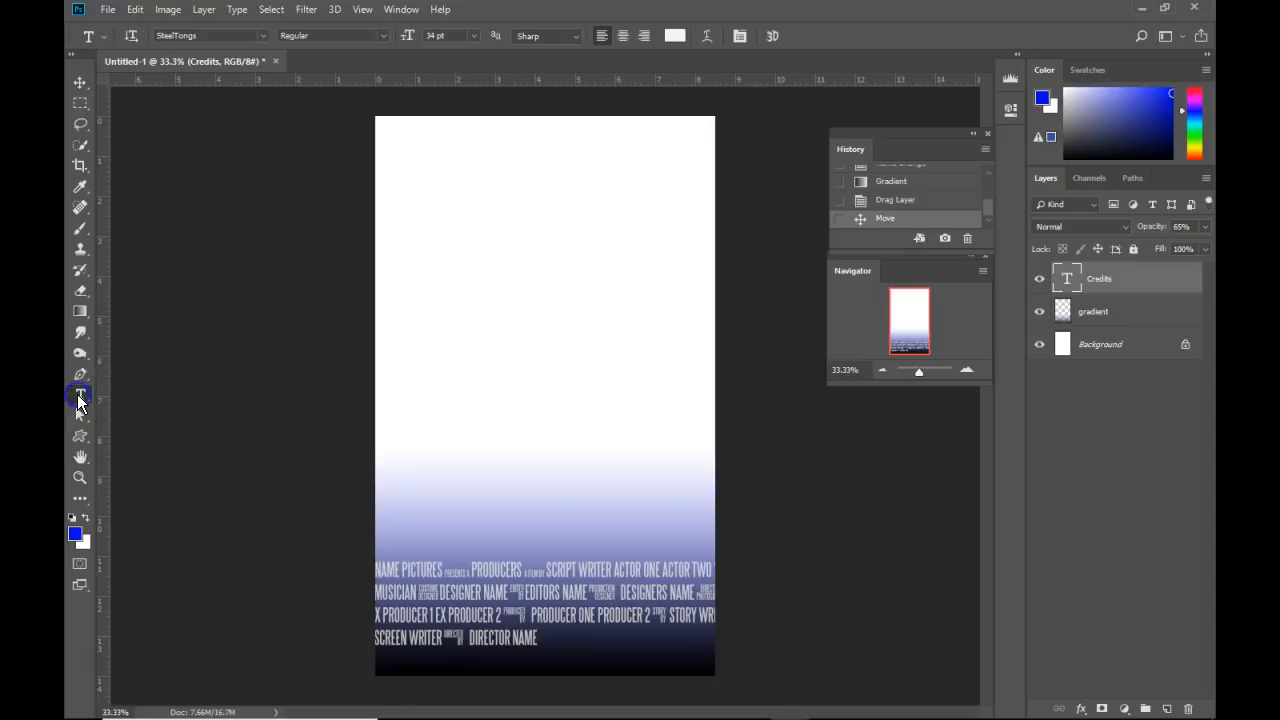
{"action": "left_click_drag", "start_coordinate": [414, 40], "coordinate": [409, 39]}
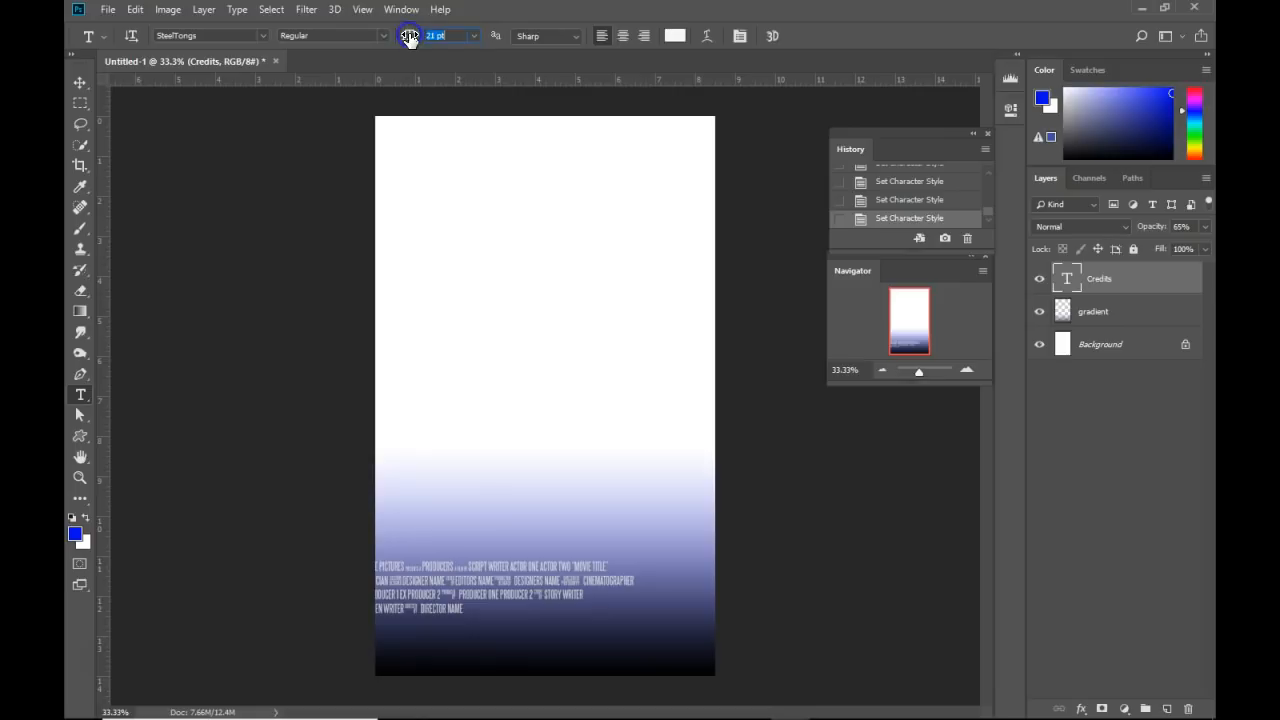
{"action": "left_click", "coordinate": [623, 37]}
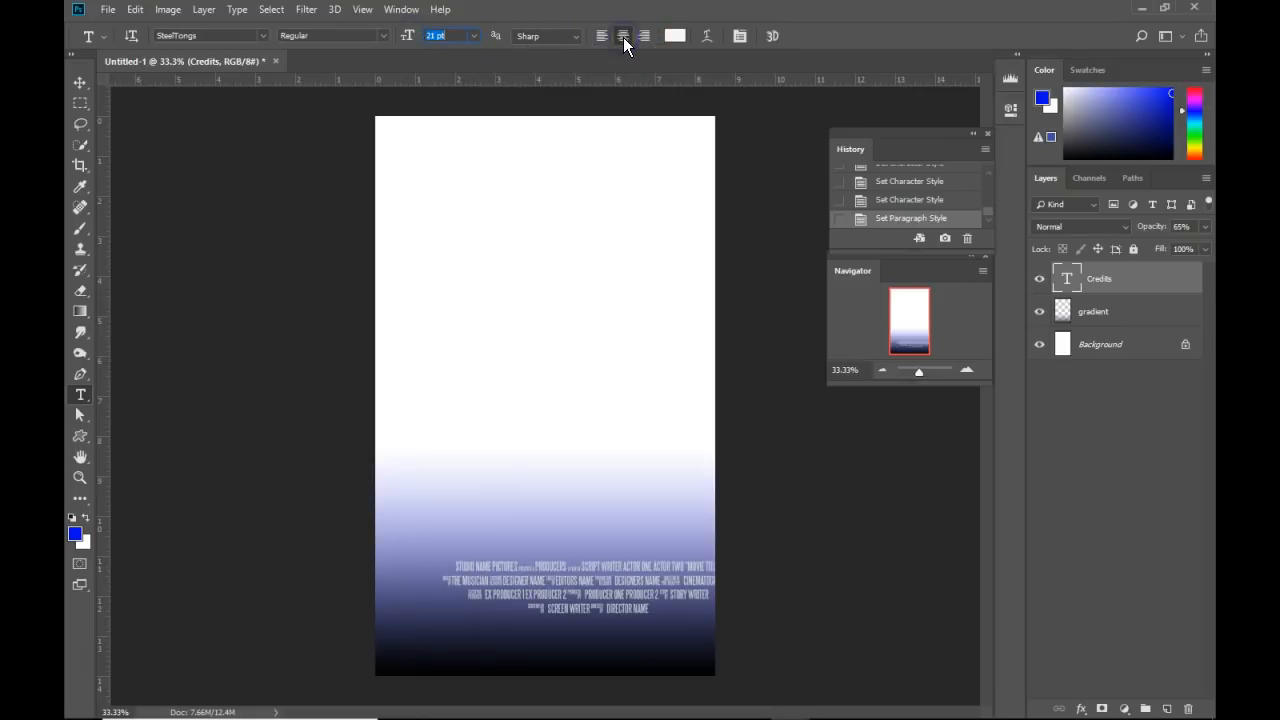
{"action": "left_click_drag", "start_coordinate": [409, 39], "coordinate": [409, 40]}
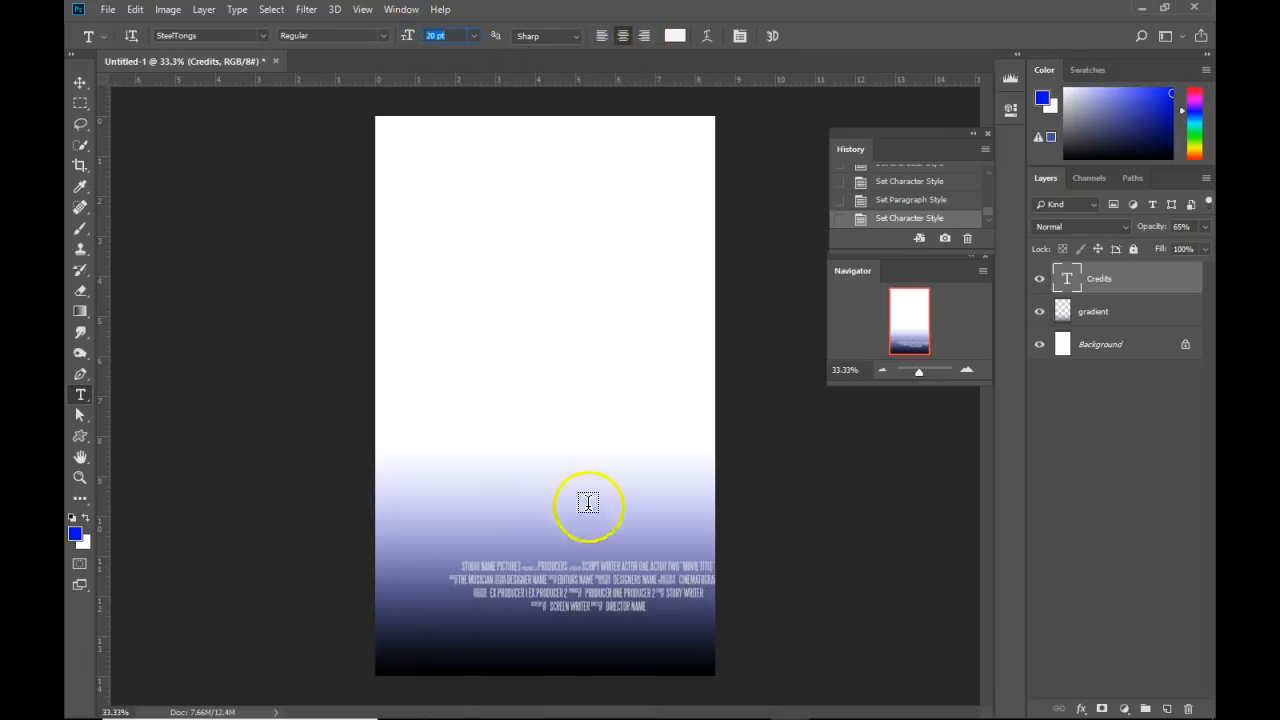
{"action": "left_click", "coordinate": [80, 82]}
{"action": "left_click_drag", "start_coordinate": [566, 596], "coordinate": [535, 623]}
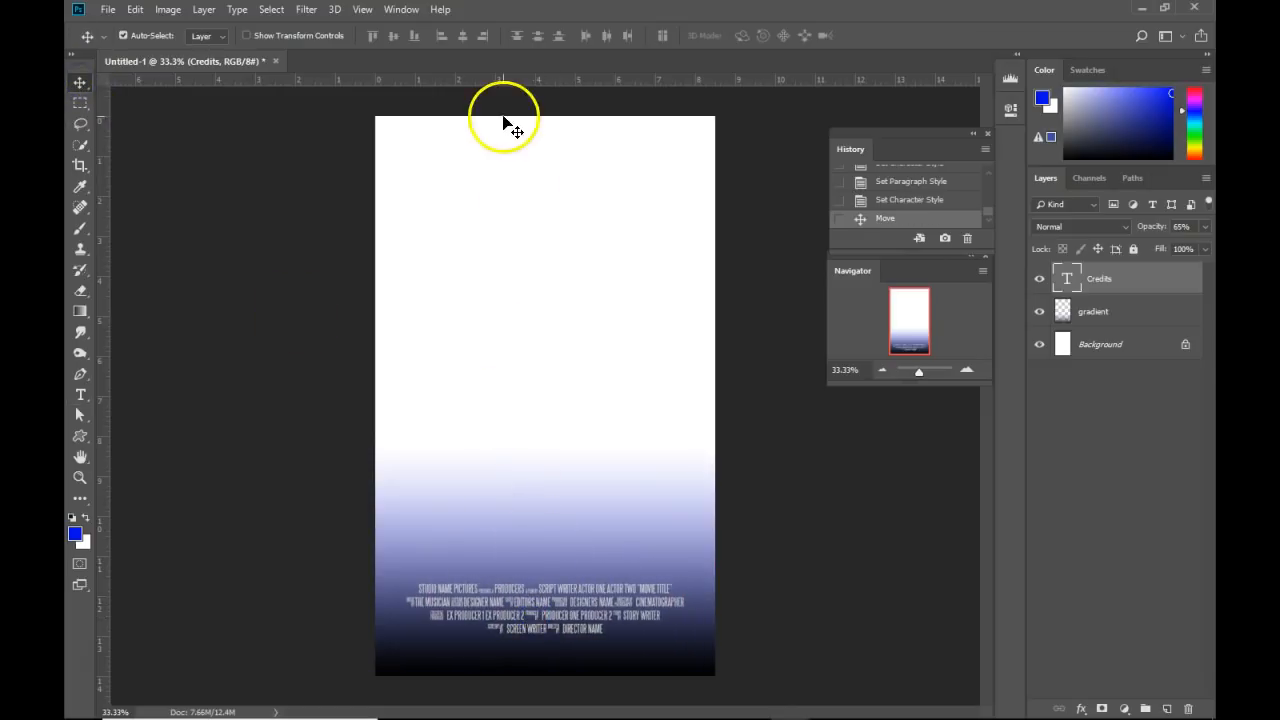
- Enlarge the credits text to a font size of 25 pt
{"action": "left_click", "coordinate": [80, 398]}
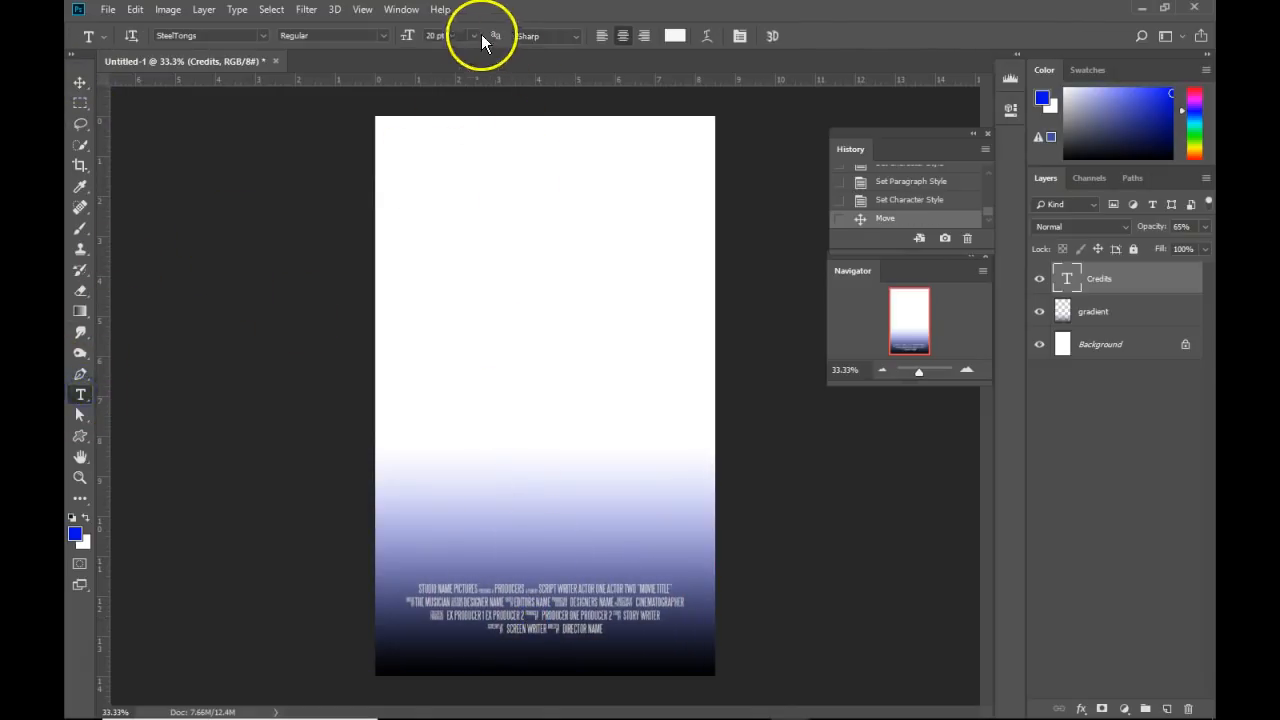
{"action": "left_click_drag", "start_coordinate": [409, 40], "coordinate": [410, 40]}
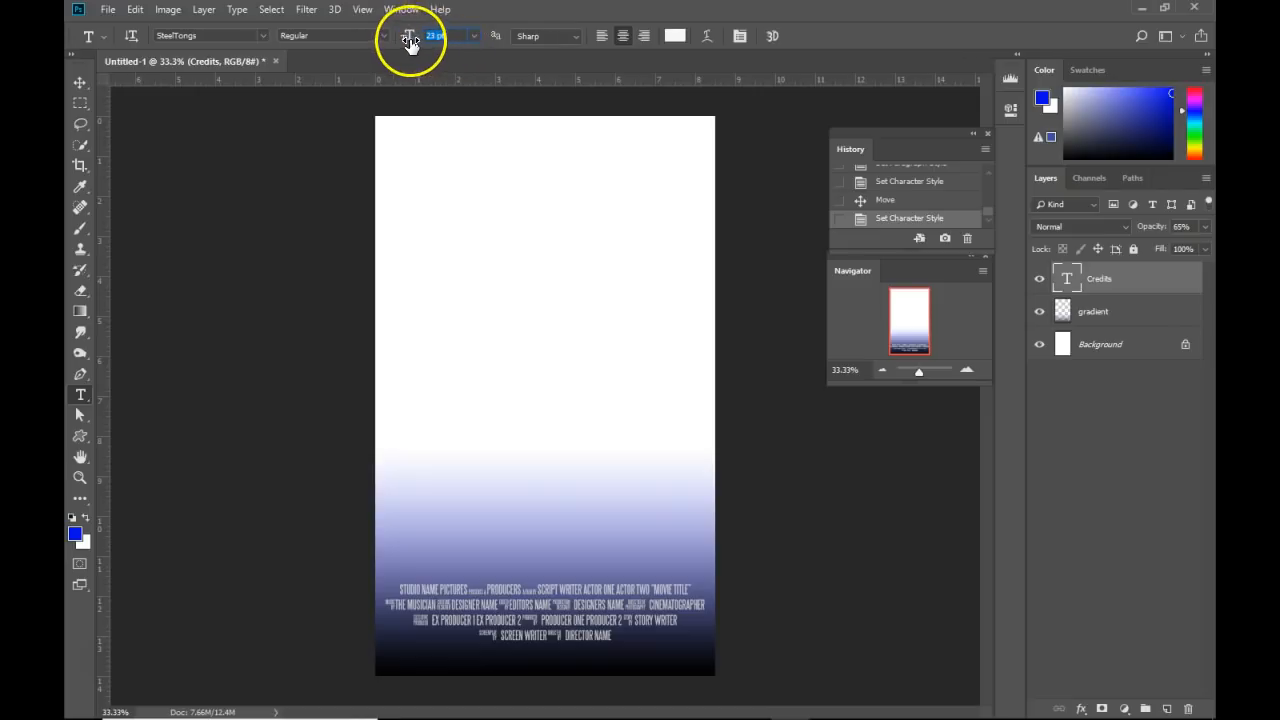
{"action": "left_click", "coordinate": [436, 37]}
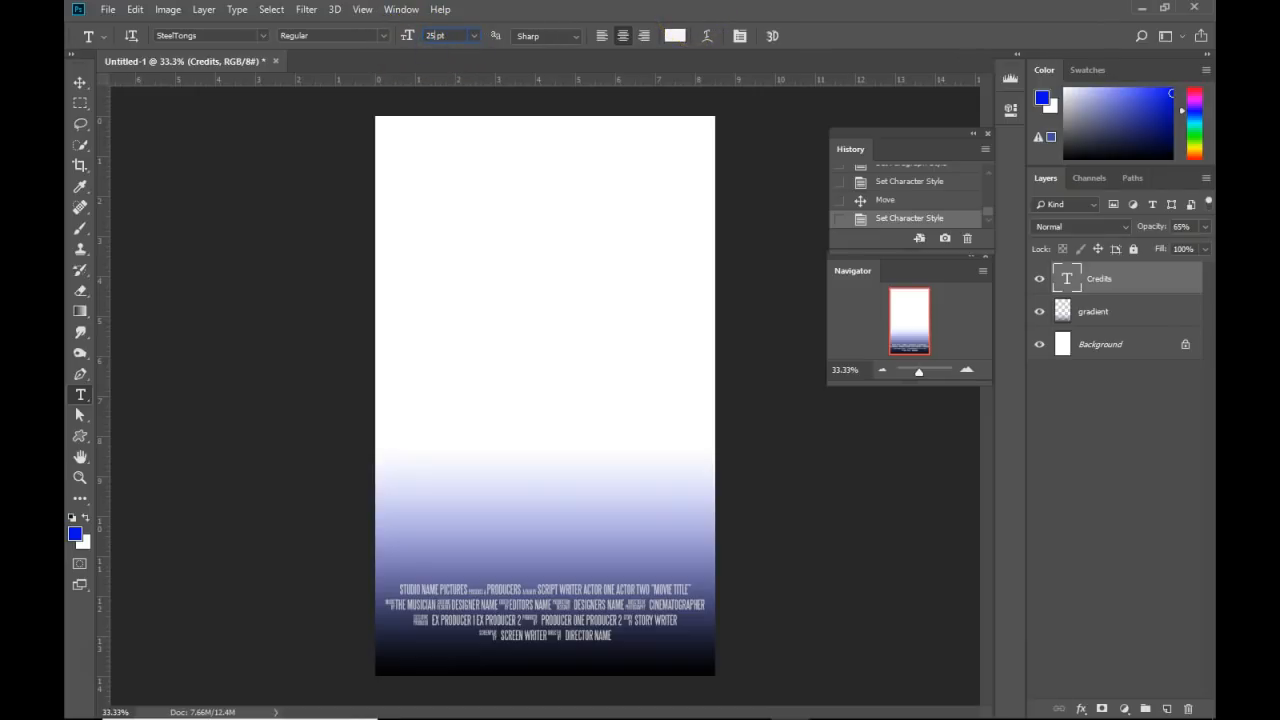
{"action": "key", "text": "Return"}
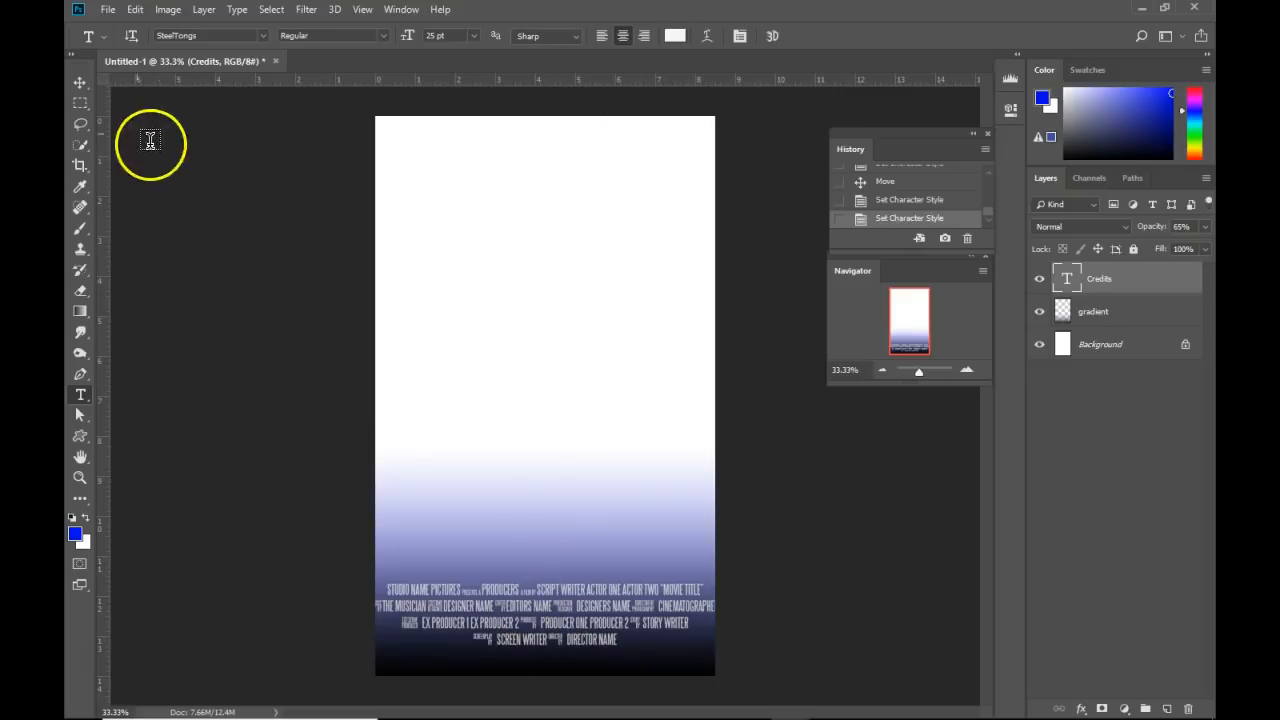
- Reduce the credits text to a font size of 23 pt
{"action": "left_click", "coordinate": [436, 36]}
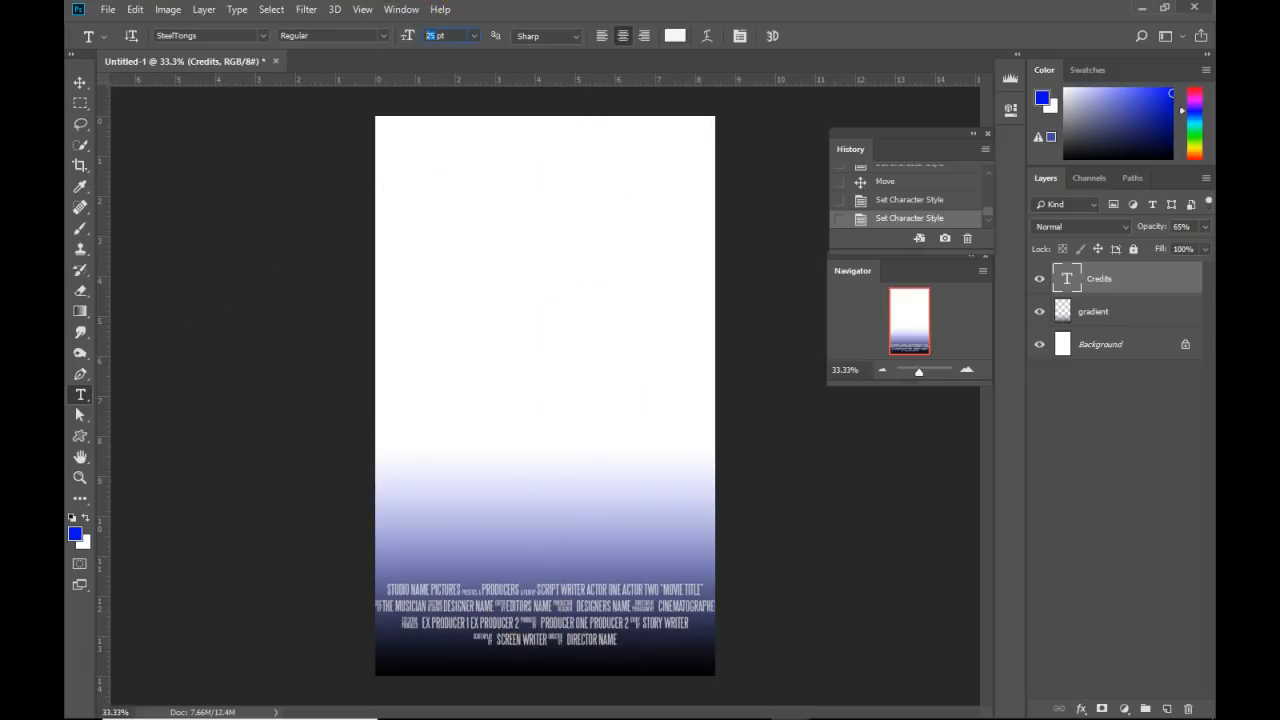
{"action": "type", "text": "23"}
{"action": "key", "text": "Return"}
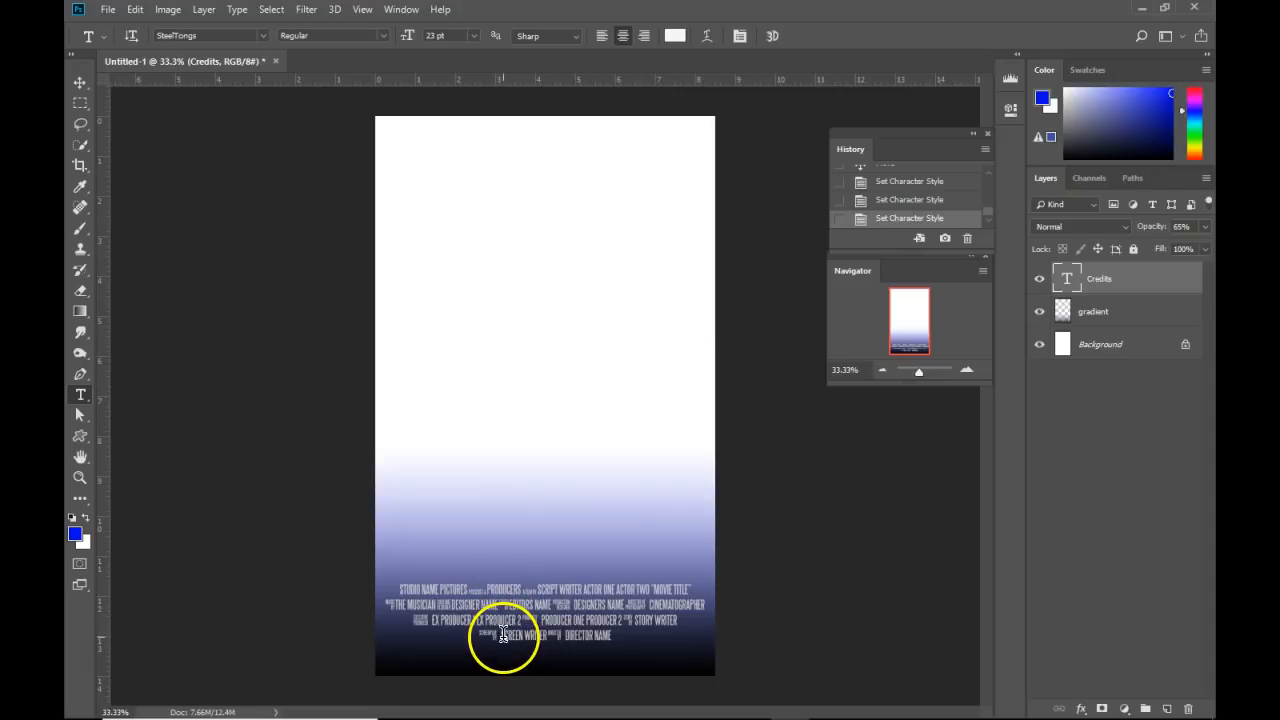
- Draw a black, stroke-free rectangle of about 1278 by 414 px behind the credits and place it beneath the gradient layer
{"action": "left_click", "coordinate": [1112, 315]}
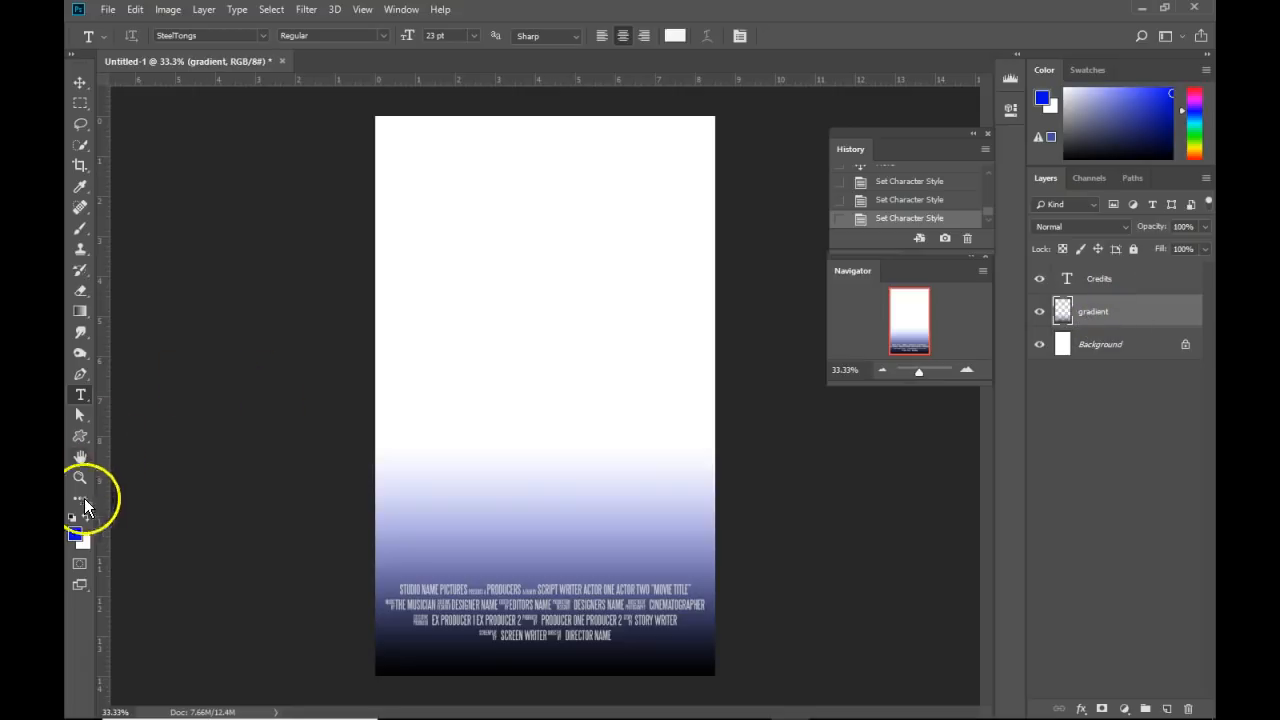
{"action": "left_click", "coordinate": [79, 312]}
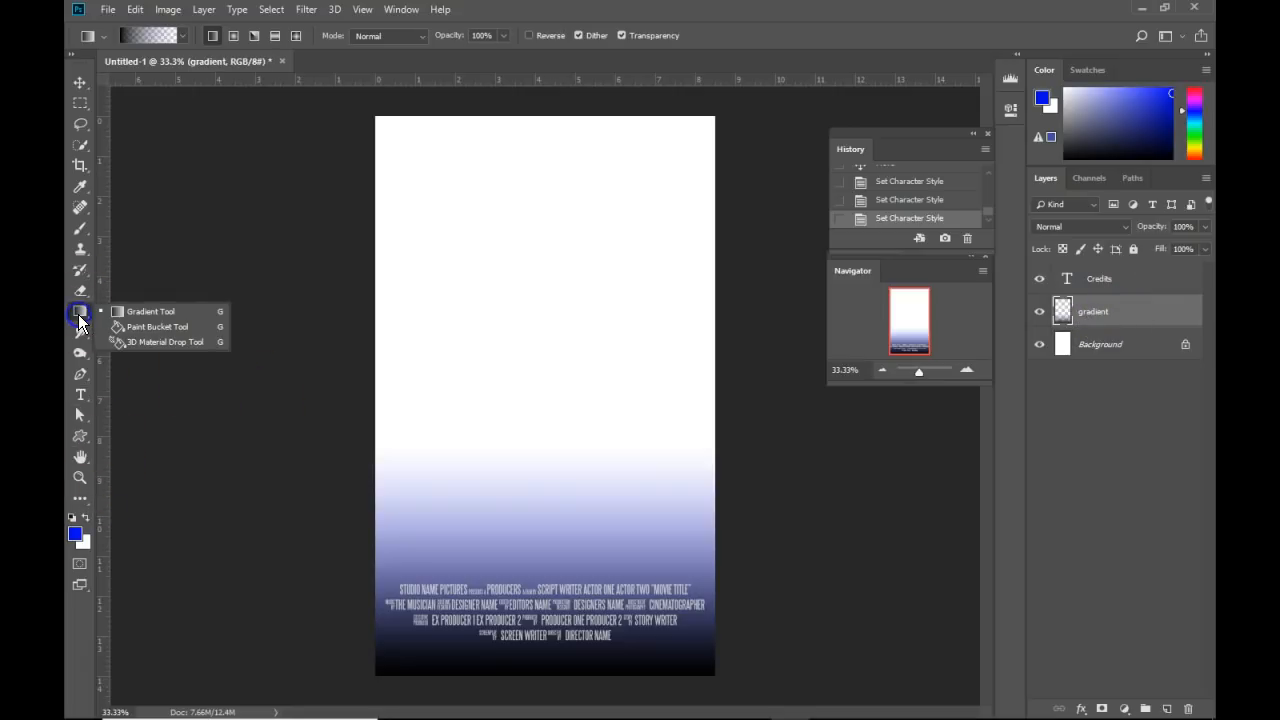
{"action": "left_click", "coordinate": [128, 437]}
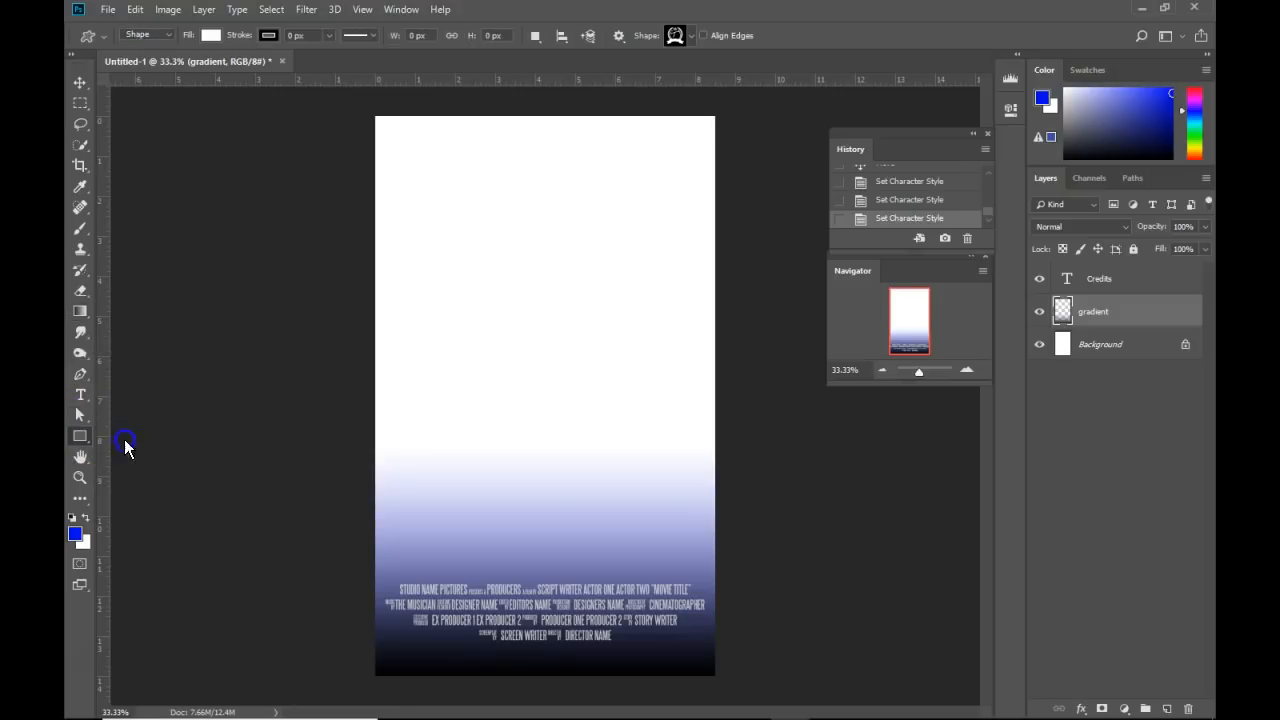
{"action": "left_click", "coordinate": [210, 36]}
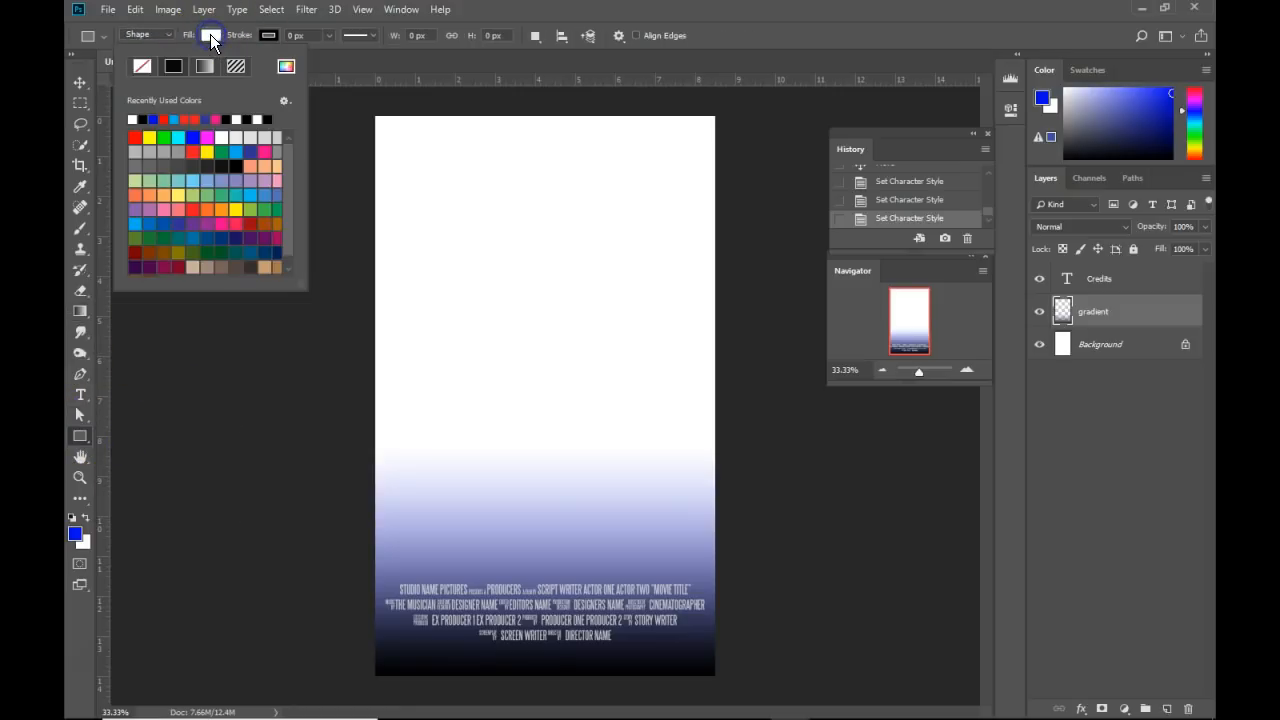
{"action": "left_click", "coordinate": [155, 116]}
{"action": "left_click", "coordinate": [267, 37]}
{"action": "left_click", "coordinate": [199, 66]}
{"action": "left_click", "coordinate": [420, 37]}
{"action": "left_click", "coordinate": [555, 11]}
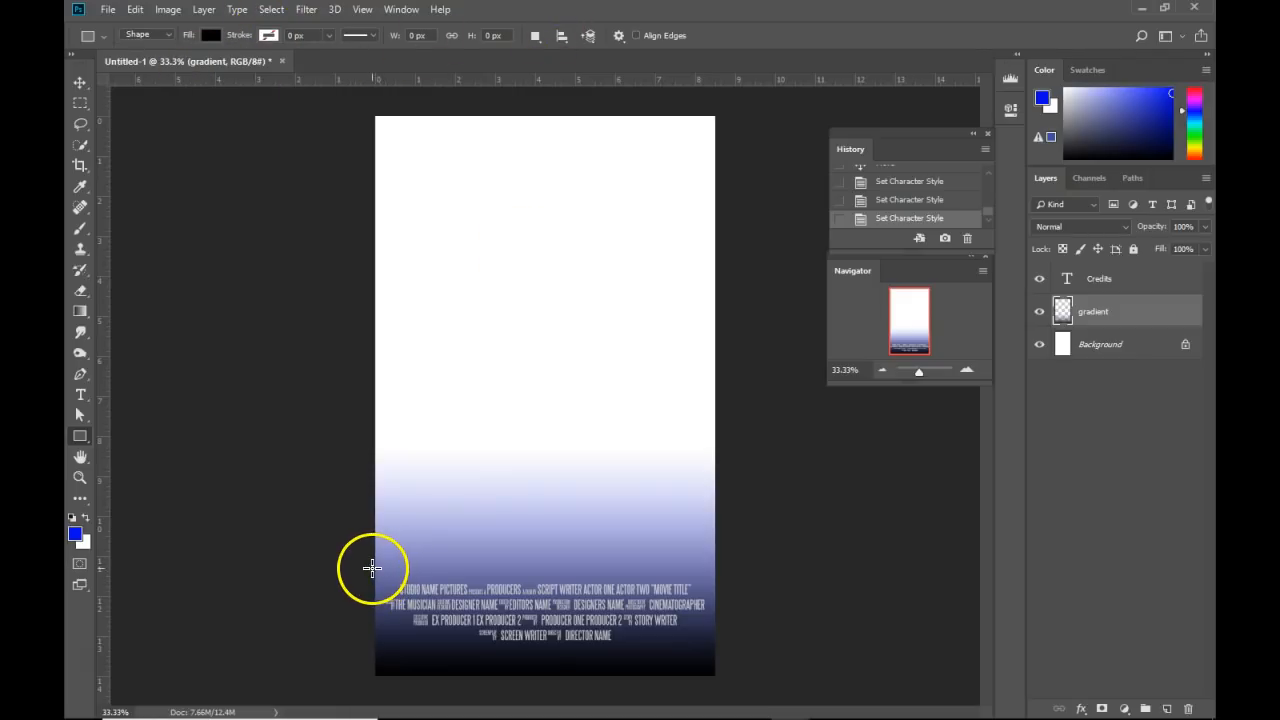
{"action": "left_click_drag", "start_coordinate": [374, 567], "coordinate": [714, 678]}
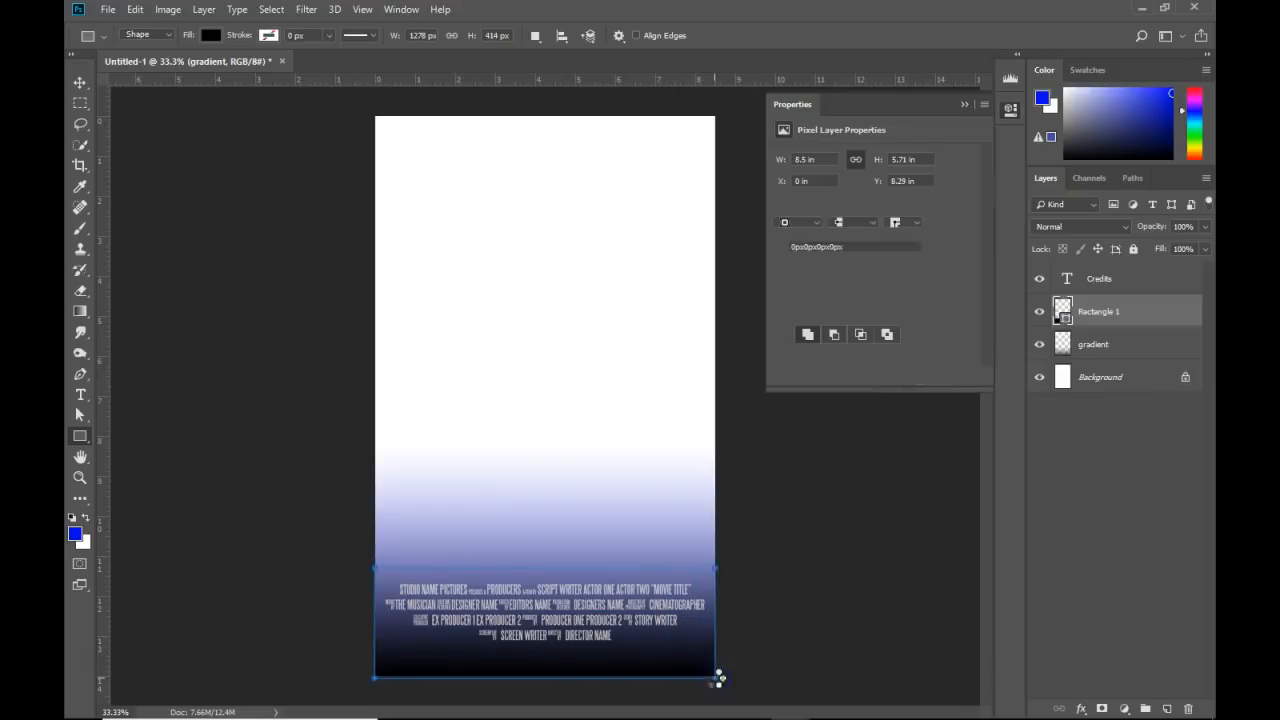
{"action": "left_click_drag", "start_coordinate": [1137, 320], "coordinate": [1136, 353]}
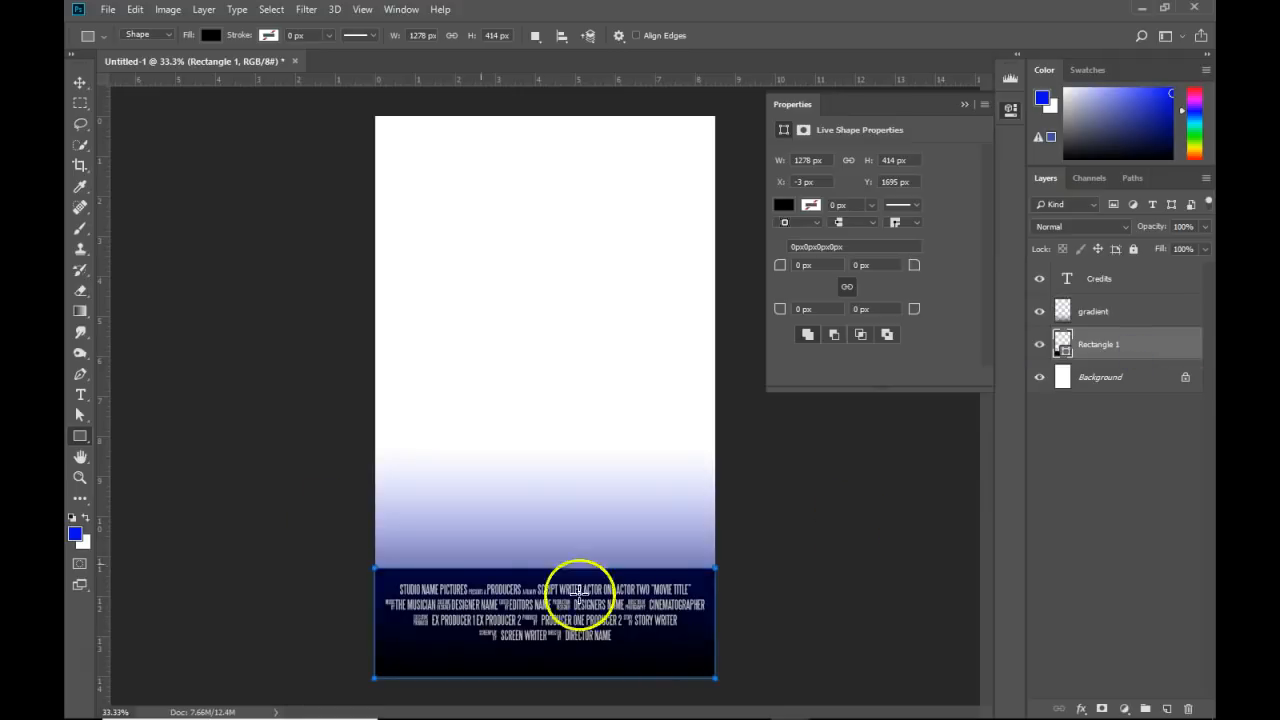
{"action": "left_click", "coordinate": [80, 84]}
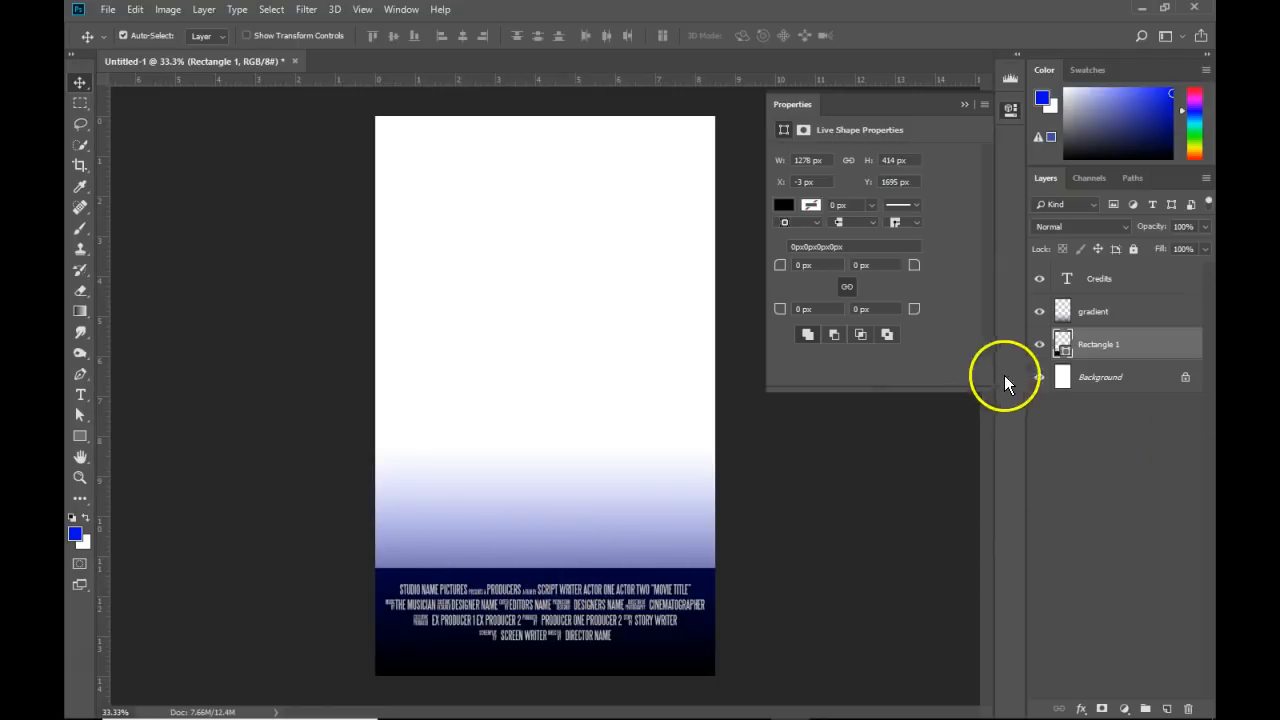
- Hide the Rectangle 1 and gradient layers, and add a new empty layer between gradient and Credits
{"action": "left_click", "coordinate": [1039, 344]}
{"action": "left_click", "coordinate": [1039, 344]}
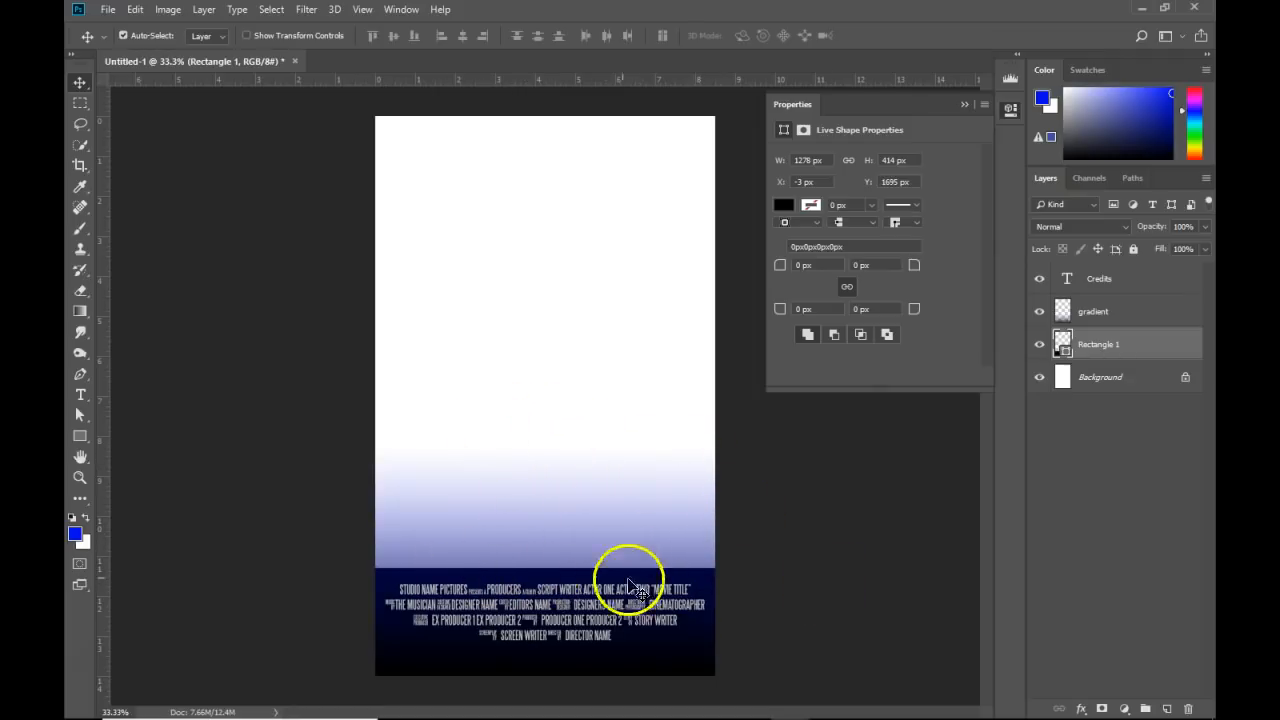
{"action": "left_click", "coordinate": [1038, 345]}
{"action": "left_click", "coordinate": [1074, 318]}
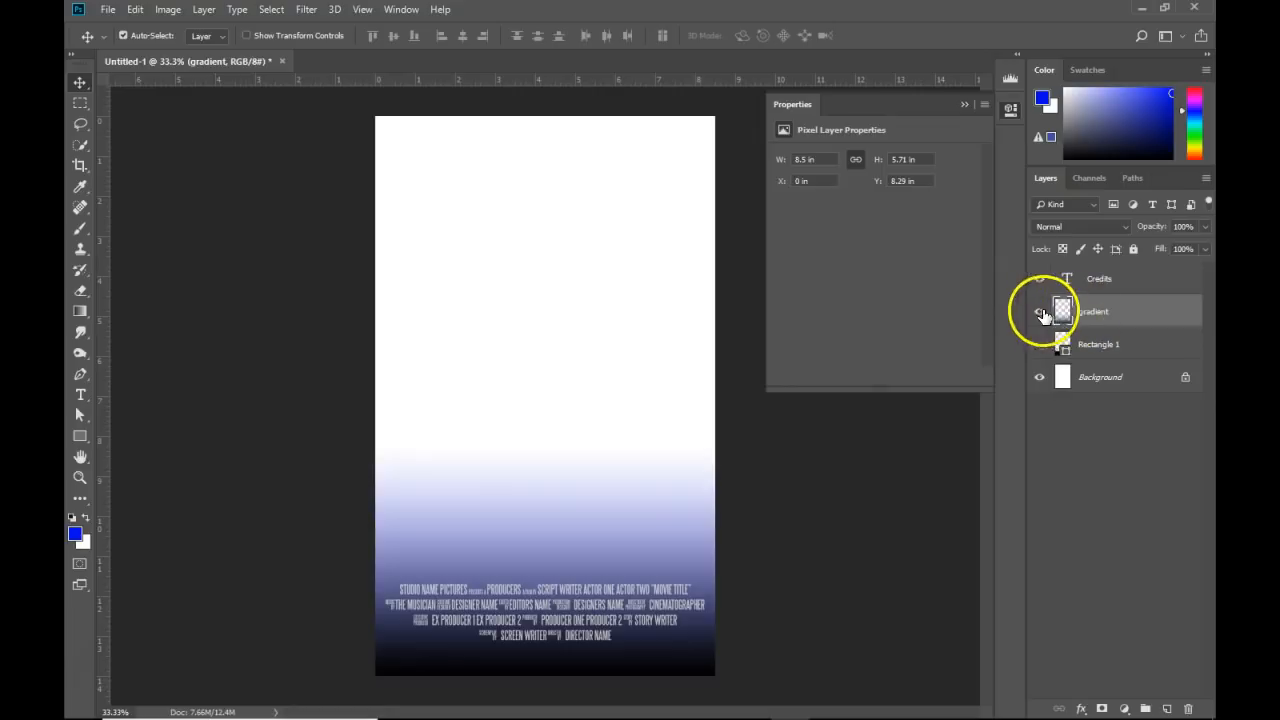
{"action": "left_click", "coordinate": [1039, 311]}
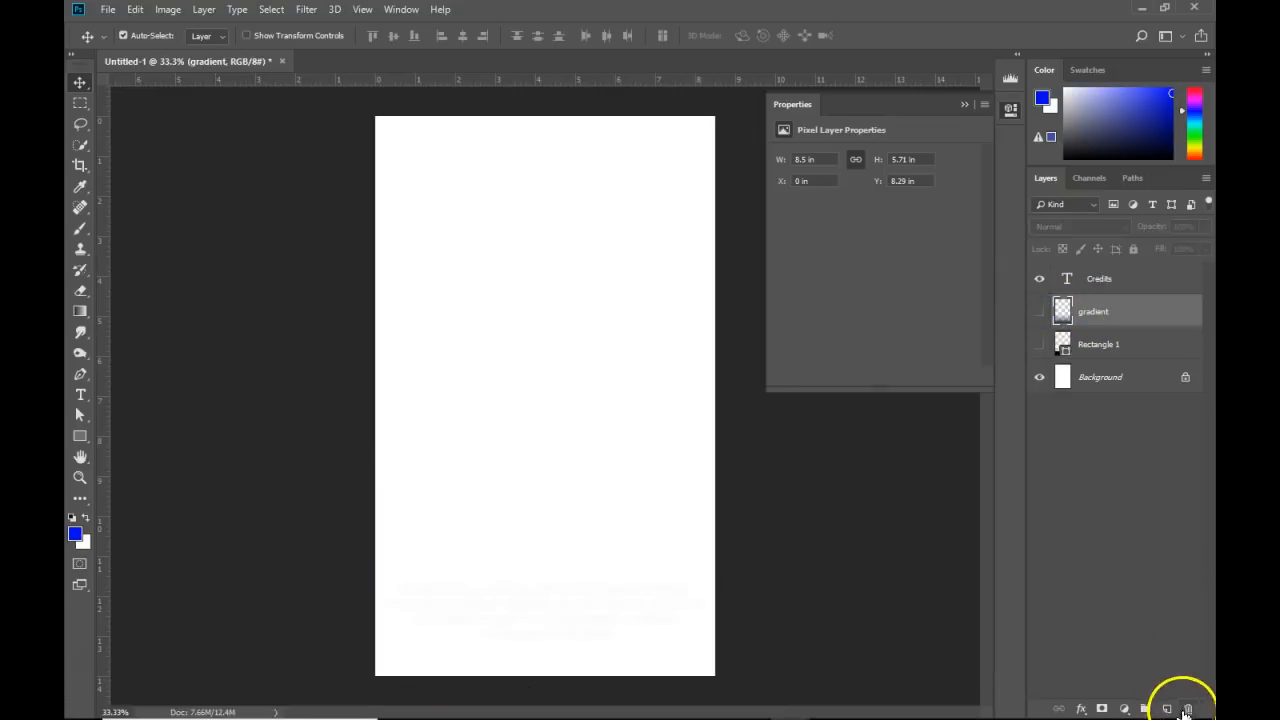
{"action": "left_click", "coordinate": [1166, 708]}
{"action": "left_click", "coordinate": [1088, 313]}
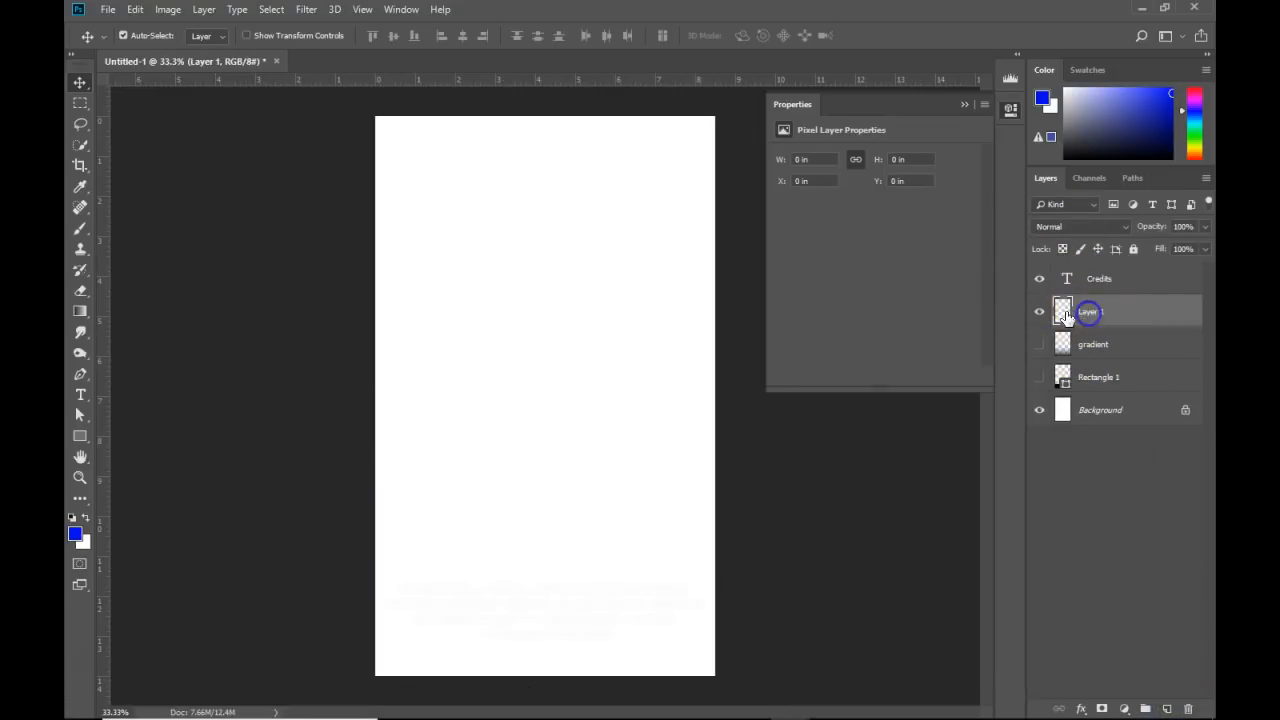
- Add a black color stop and a 100% opacity stop, both at 54%, to the custom black-to-transparent gradient
{"action": "left_click", "coordinate": [81, 313]}
{"action": "left_click", "coordinate": [146, 32]}
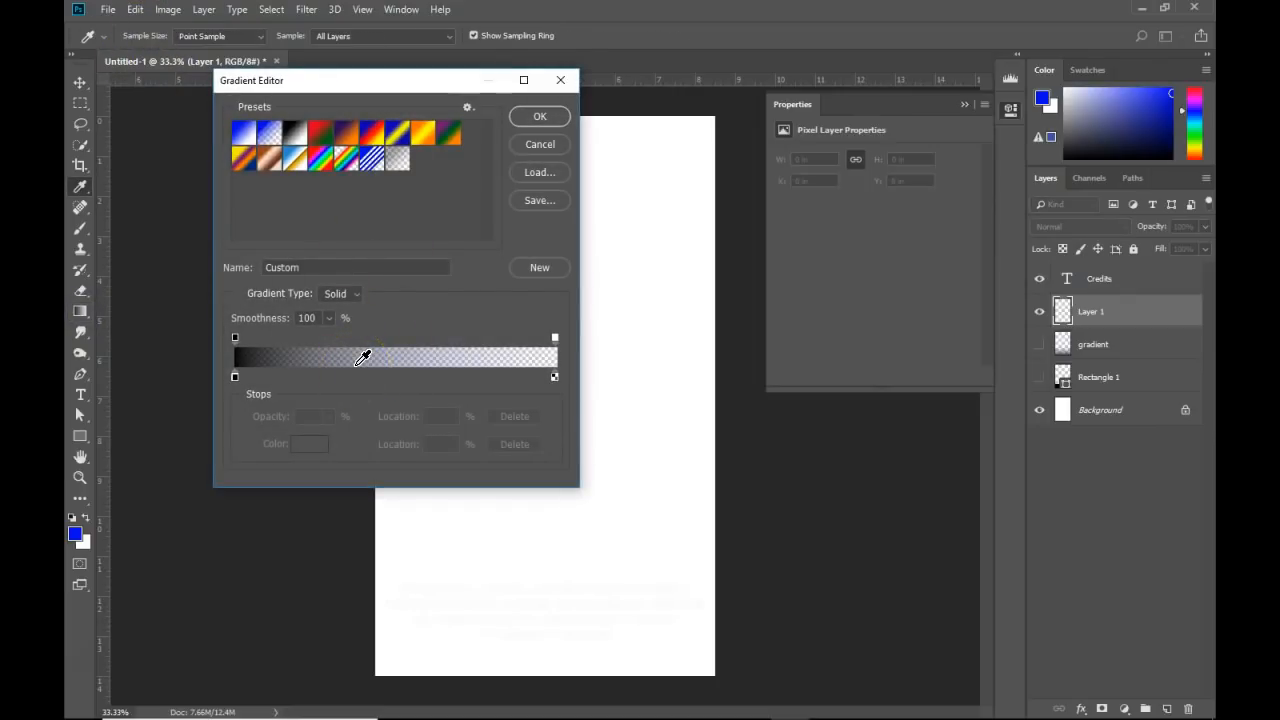
{"action": "left_click", "coordinate": [346, 377]}
{"action": "left_click", "coordinate": [309, 444]}
{"action": "left_click_drag", "start_coordinate": [774, 491], "coordinate": [678, 580]}
{"action": "left_click", "coordinate": [1063, 354]}
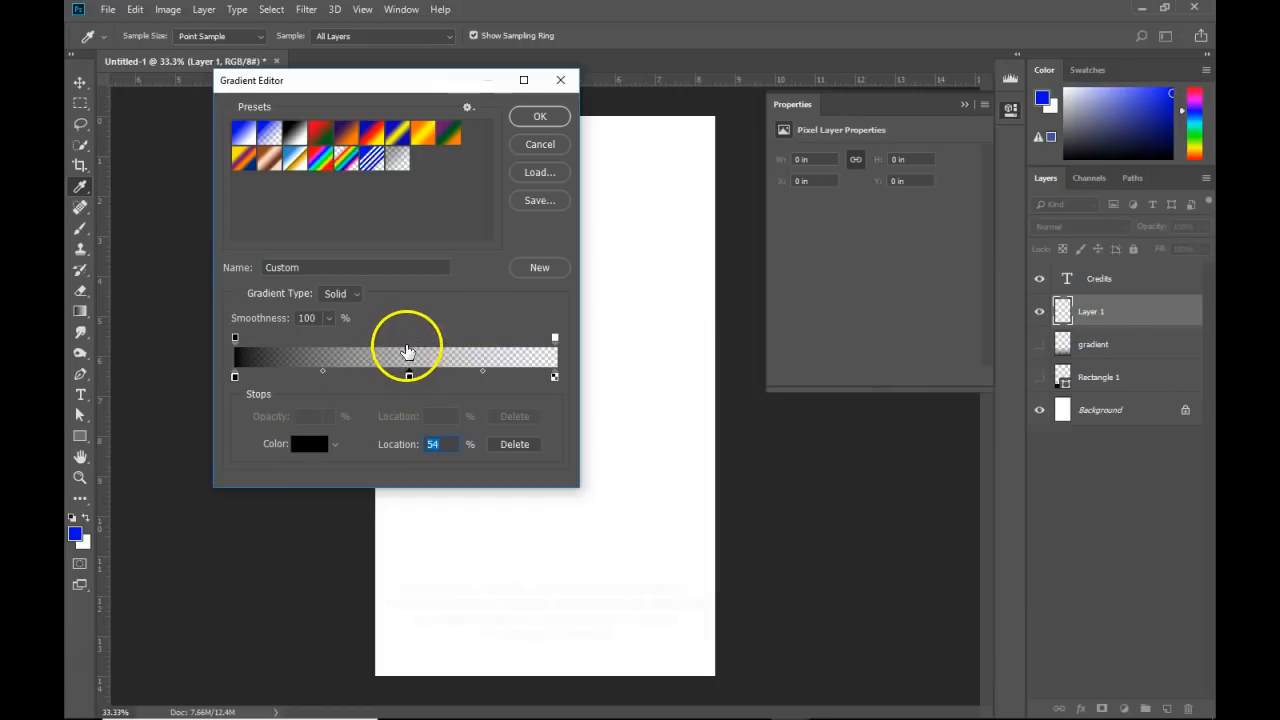
{"action": "left_click", "coordinate": [409, 344]}
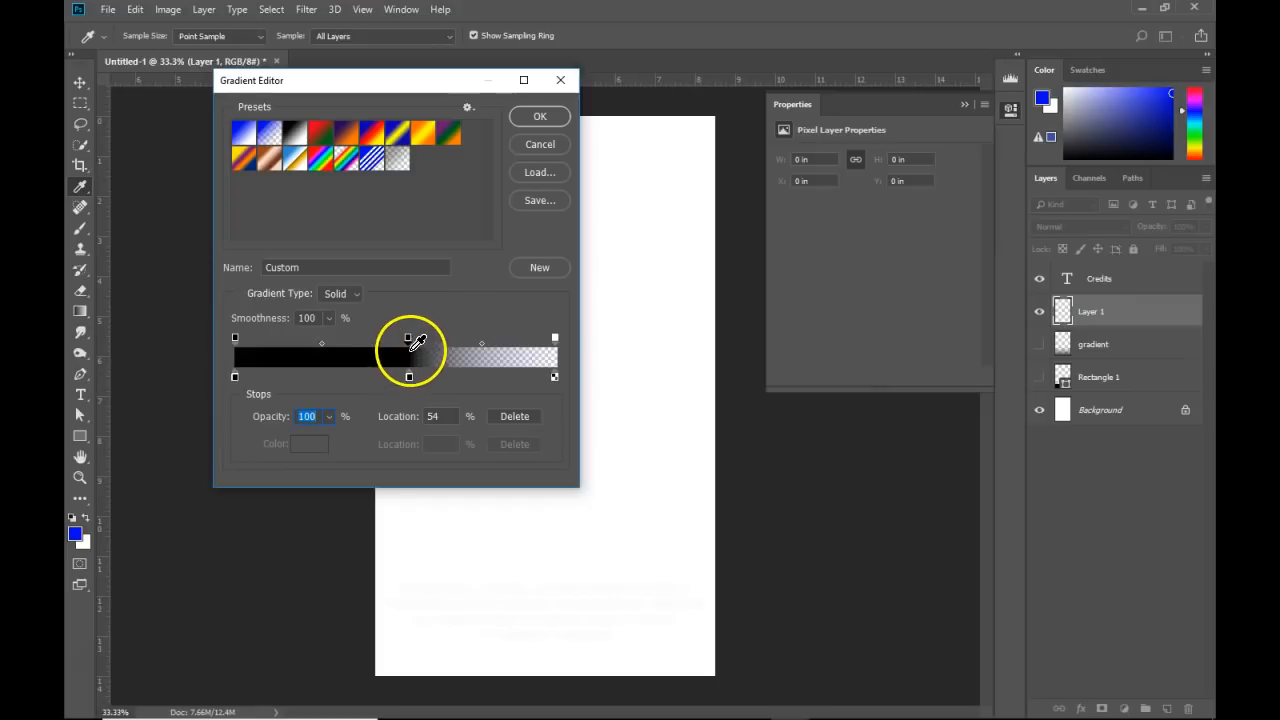
{"action": "left_click", "coordinate": [540, 116]}
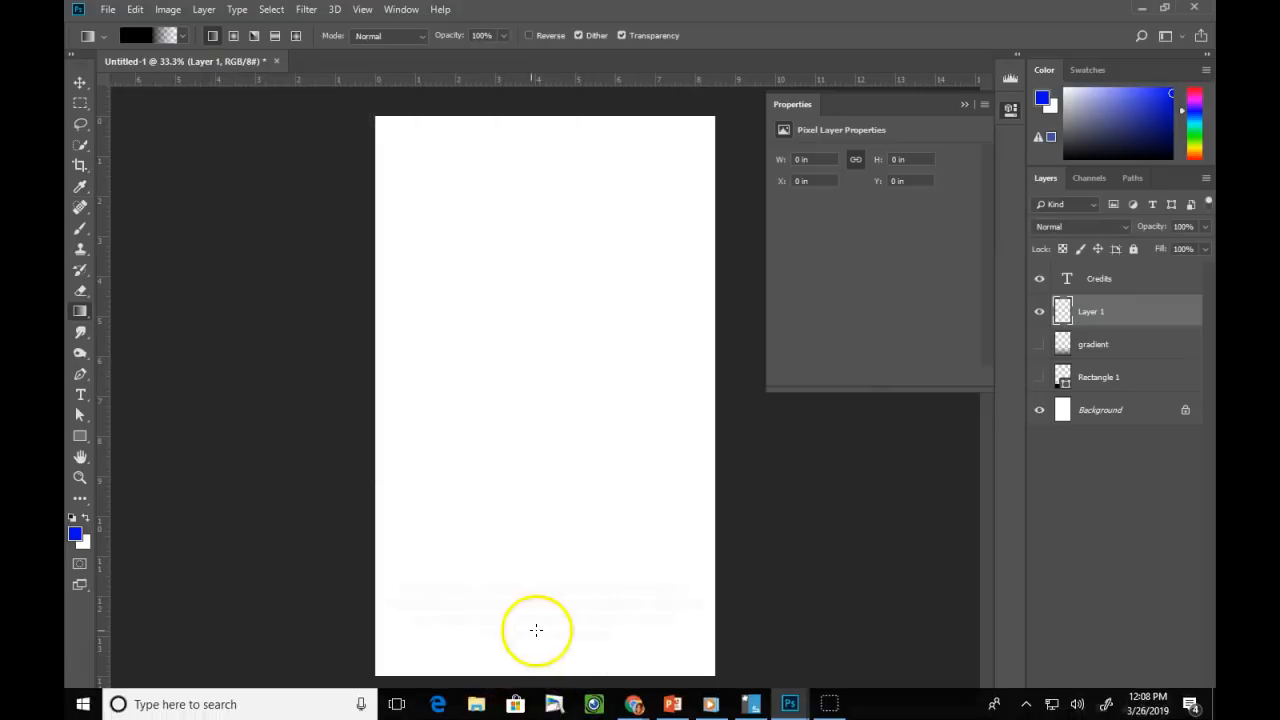
- Draw the gradient up from the canvas's lower edge, about 4.9 inches high, and add a new empty layer above it
{"action": "left_click_drag", "start_coordinate": [527, 672], "coordinate": [523, 480]}
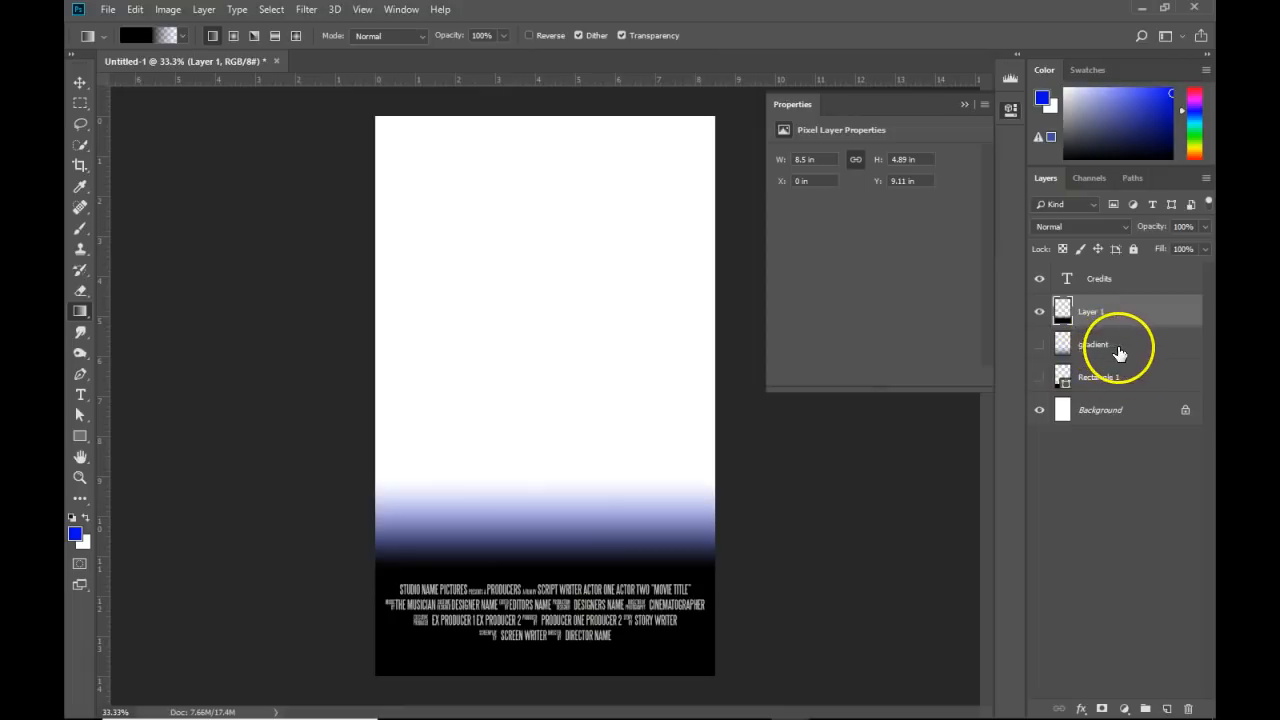
{"action": "left_click", "coordinate": [1166, 709]}
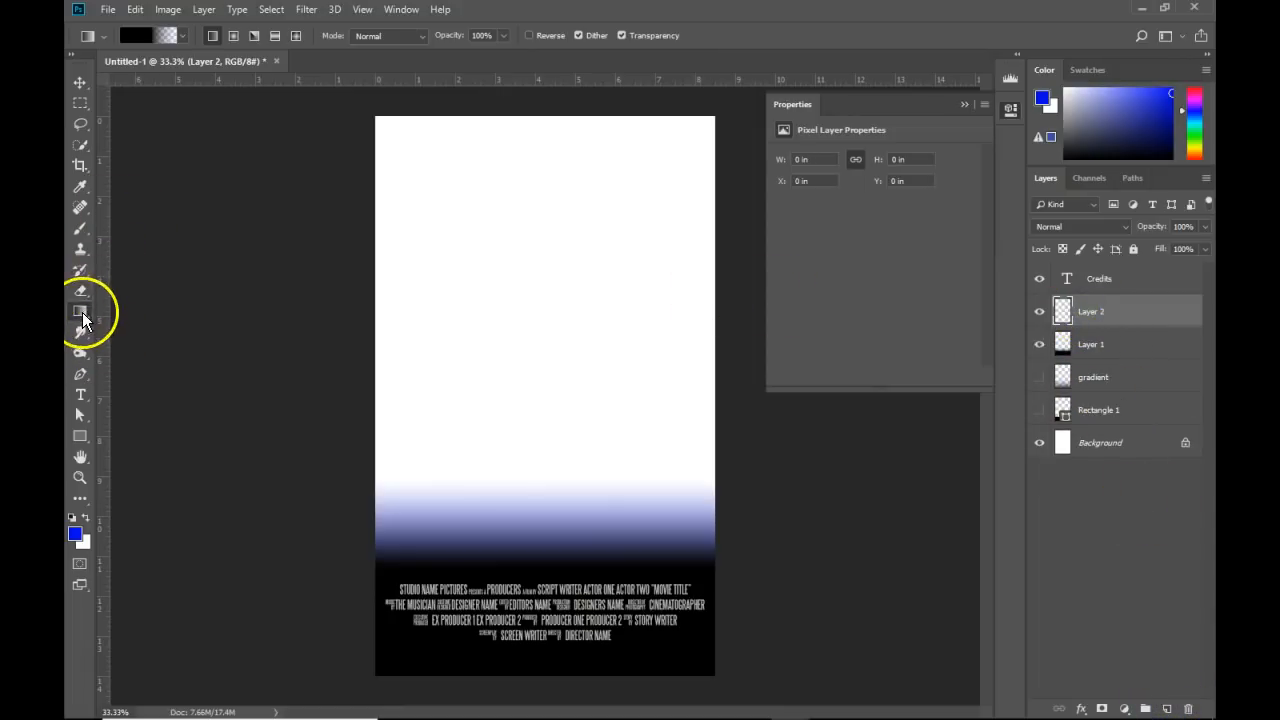
- Try the gradient with its middle stop at 86% opacity, running about 2 inches down from the poster's upper edge, and undo it
{"action": "left_click", "coordinate": [167, 37]}
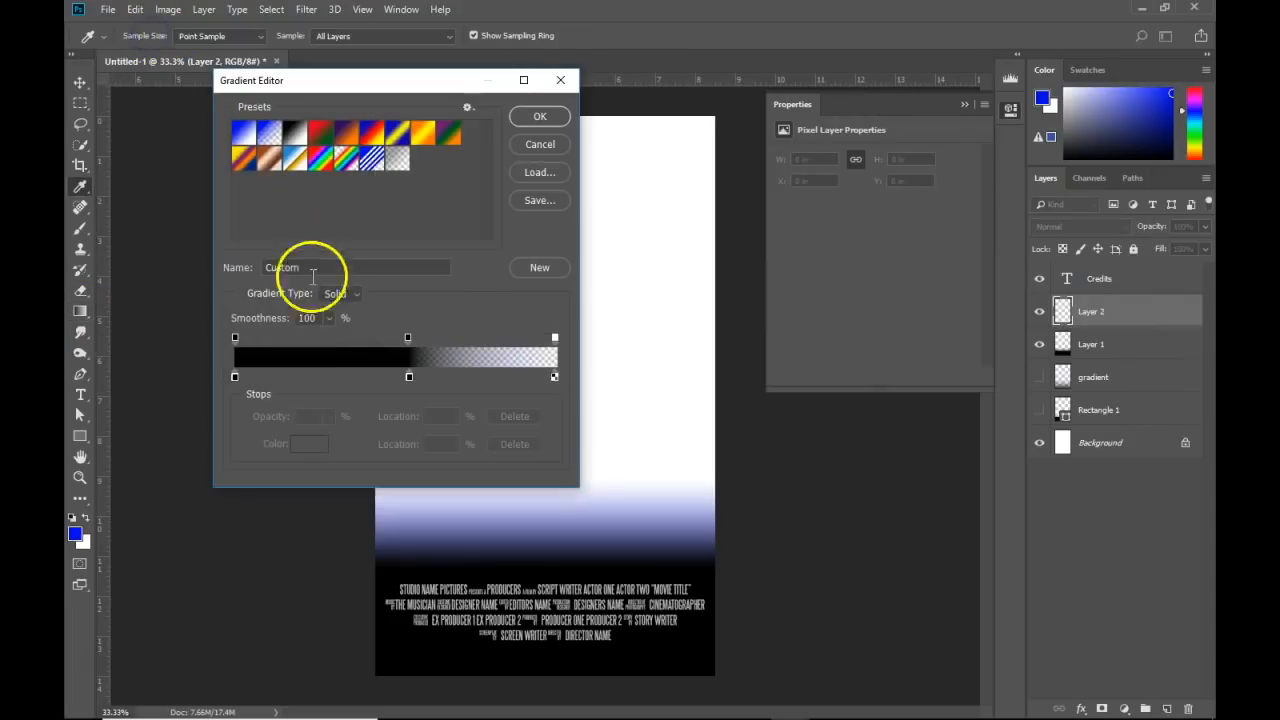
{"action": "left_click", "coordinate": [408, 338]}
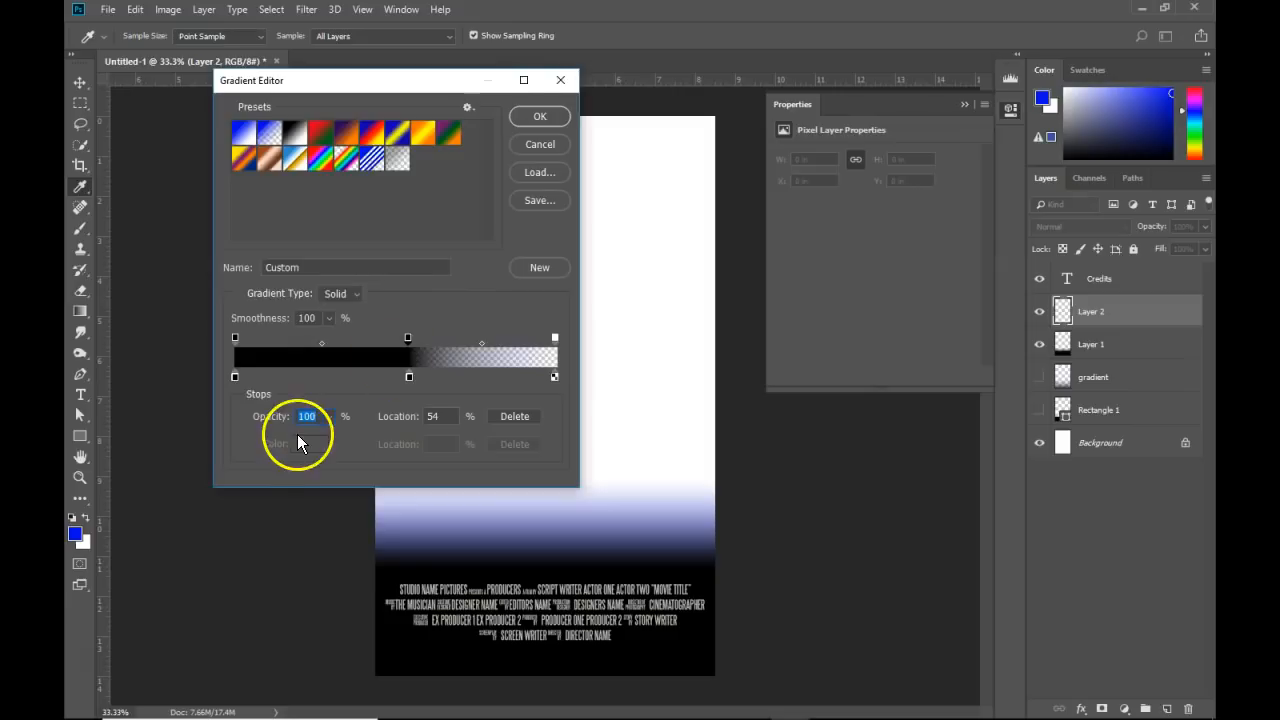
{"action": "left_click_drag", "start_coordinate": [280, 421], "coordinate": [266, 420]}
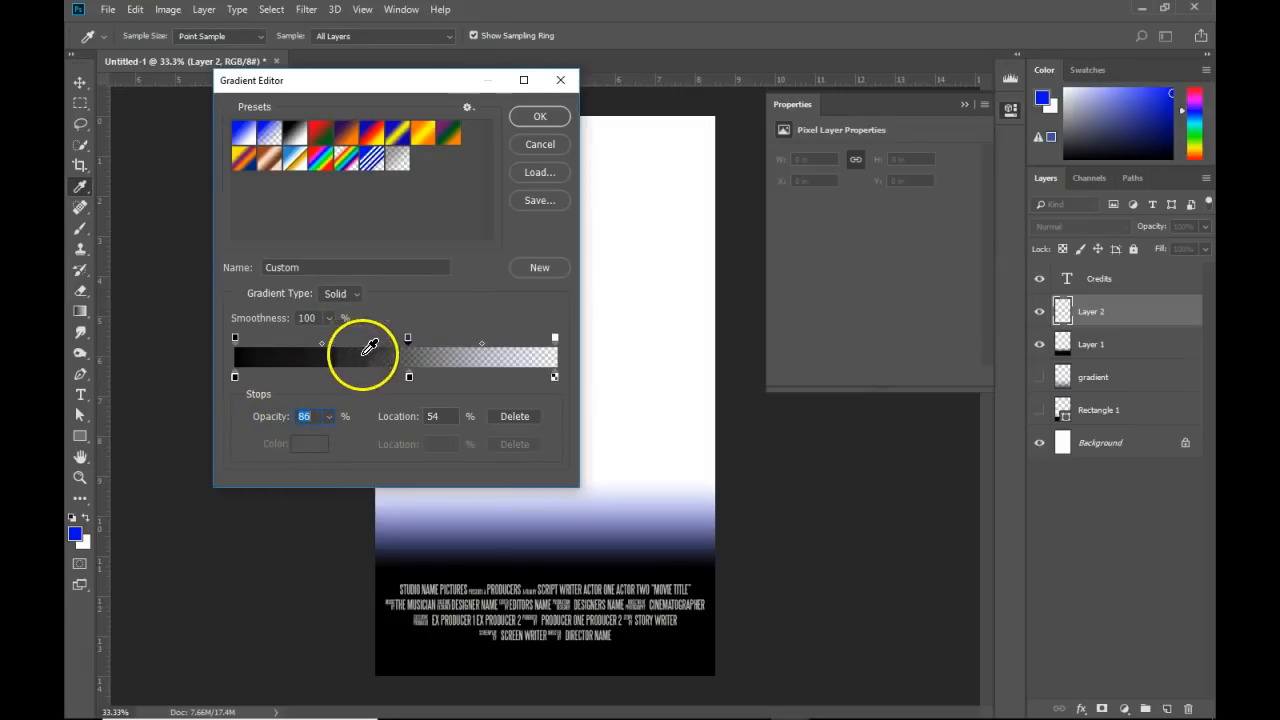
{"action": "left_click", "coordinate": [536, 117]}
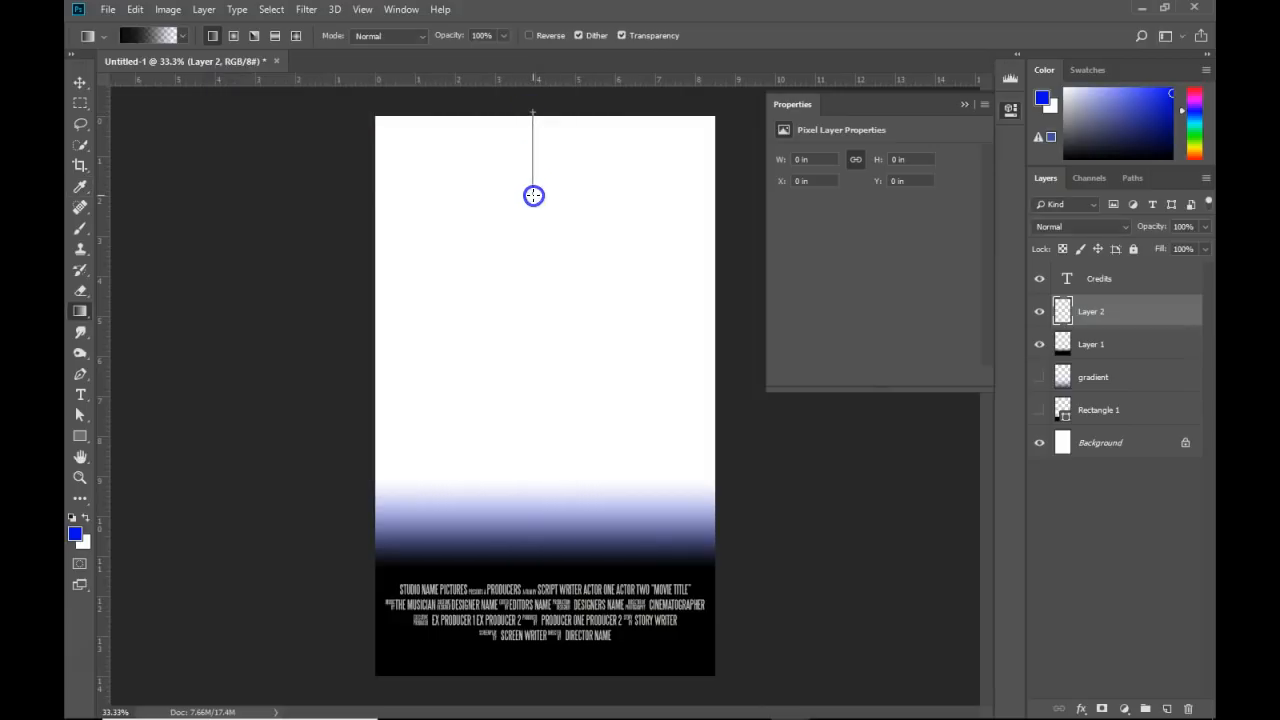
{"action": "left_click_drag", "start_coordinate": [533, 195], "coordinate": [533, 195]}
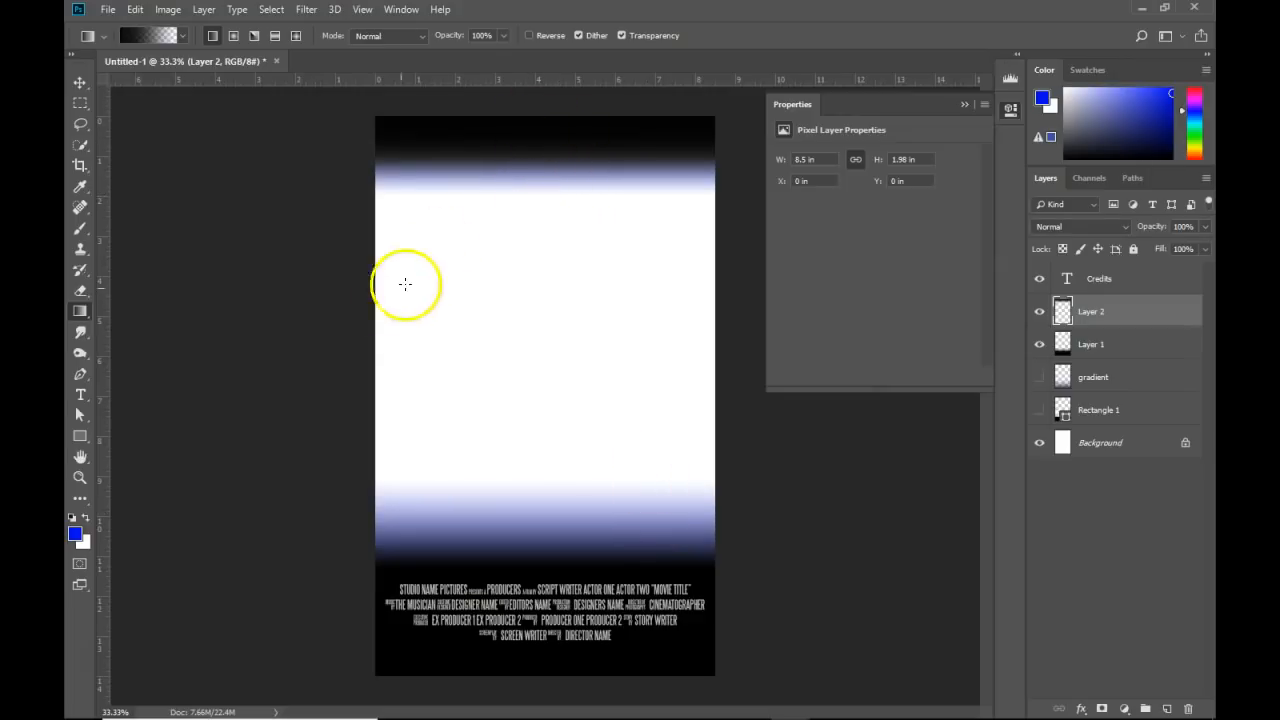
{"action": "key", "text": "ctrl+z"}
- Load the Foreground to Transparent gradient preset and change its starting color stop to near-black 070707
{"action": "left_click", "coordinate": [160, 36]}
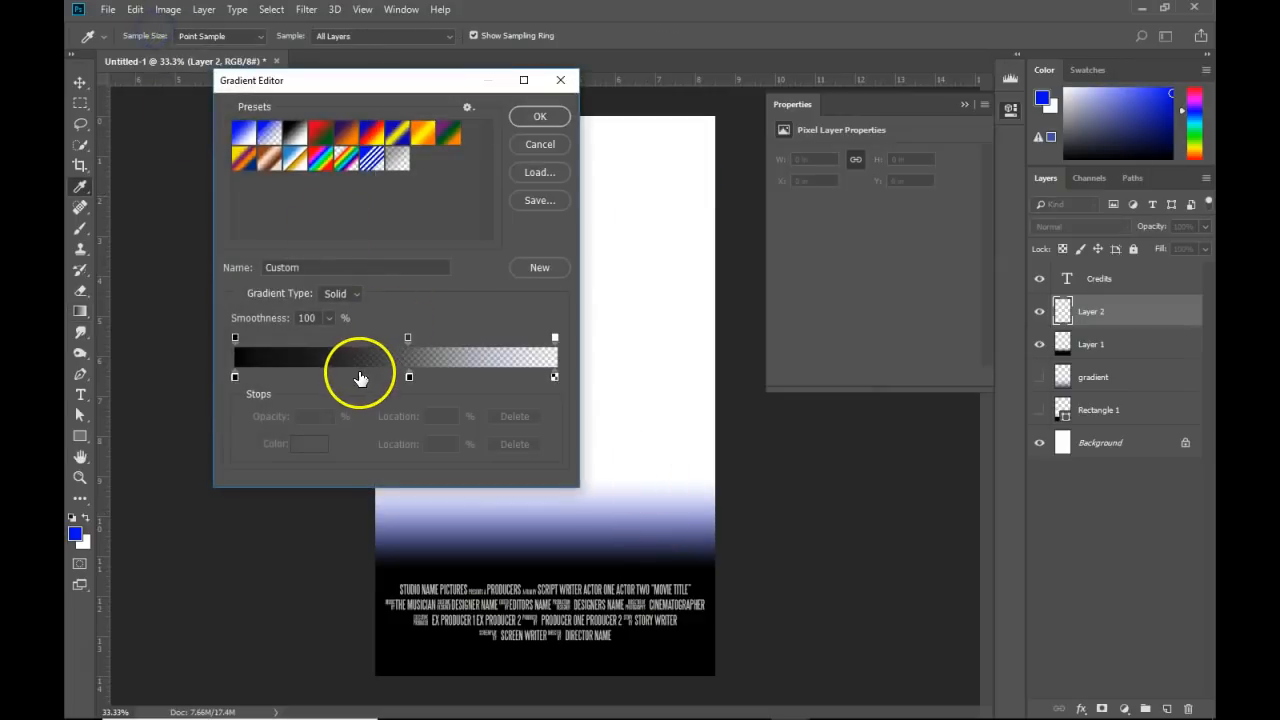
{"action": "left_click", "coordinate": [270, 131]}
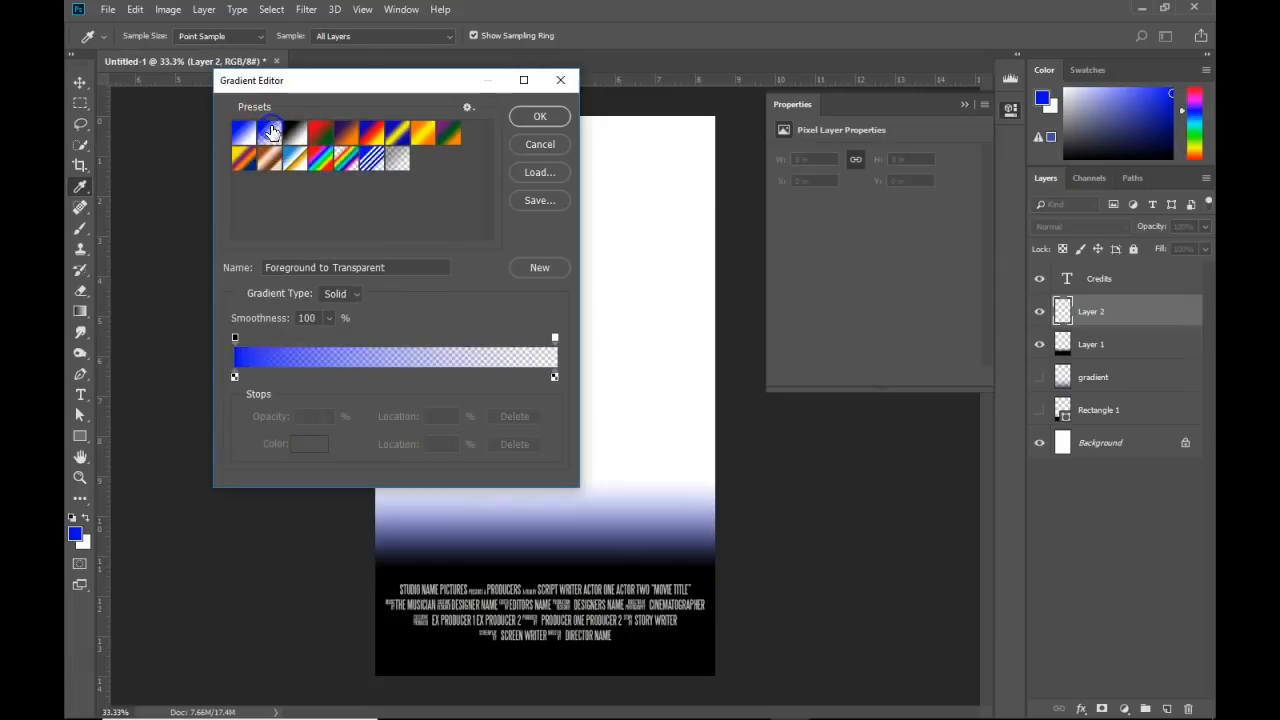
{"action": "double_click", "coordinate": [234, 377]}
{"action": "left_click_drag", "start_coordinate": [742, 443], "coordinate": [700, 560]}
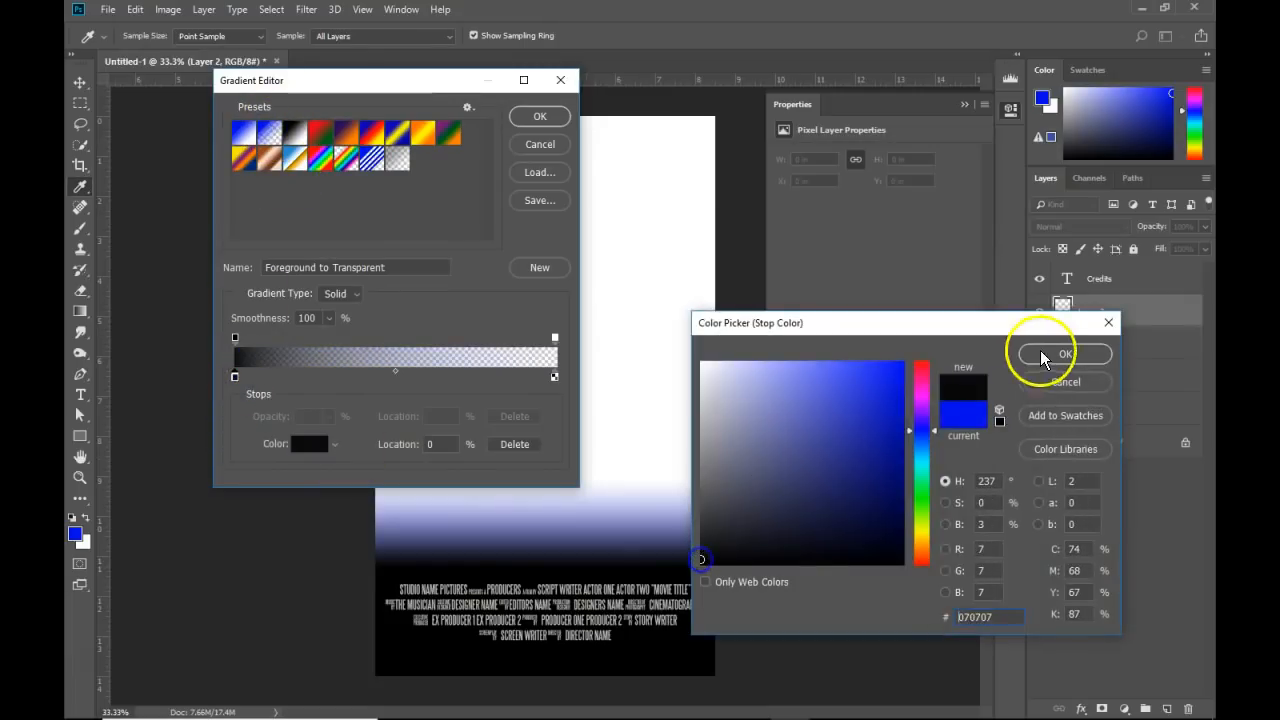
{"action": "left_click", "coordinate": [1041, 351]}
{"action": "left_click", "coordinate": [539, 116]}
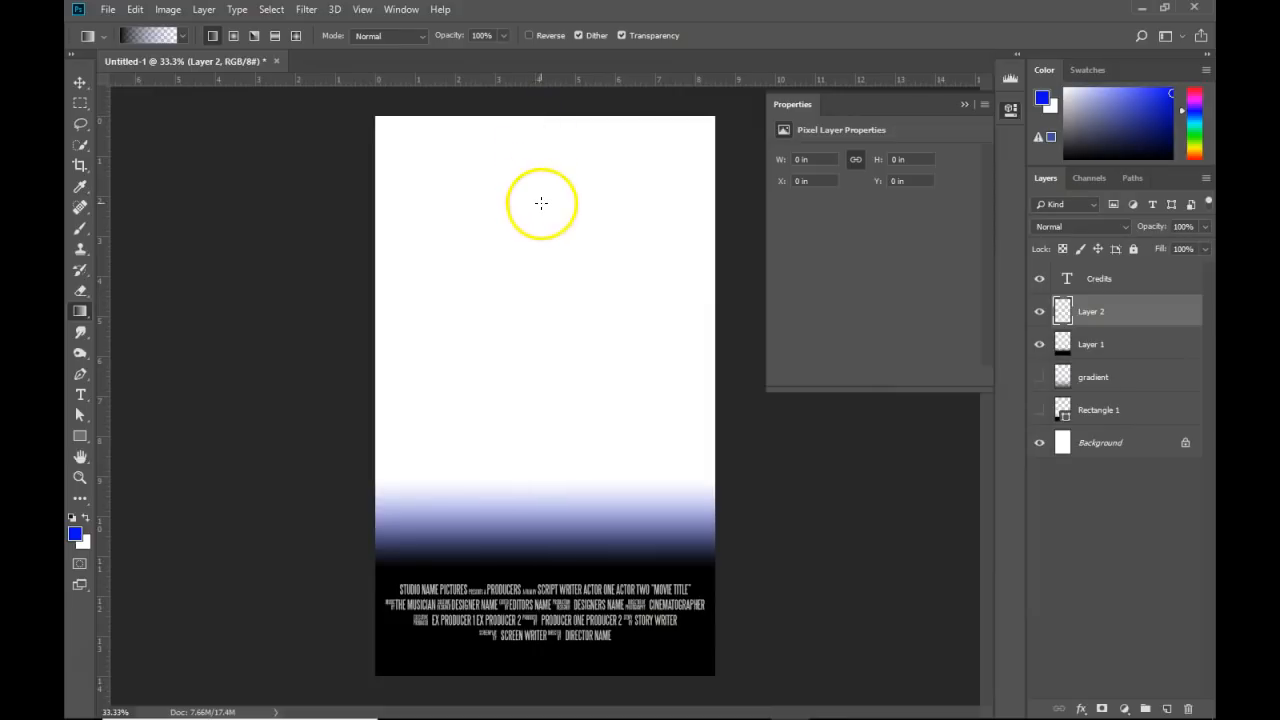
- Draw the near-black-to-transparent gradient on Layer 2, fading down about 1.6 inches from the poster's upper edge
{"action": "left_click_drag", "start_coordinate": [540, 184], "coordinate": [536, 91]}
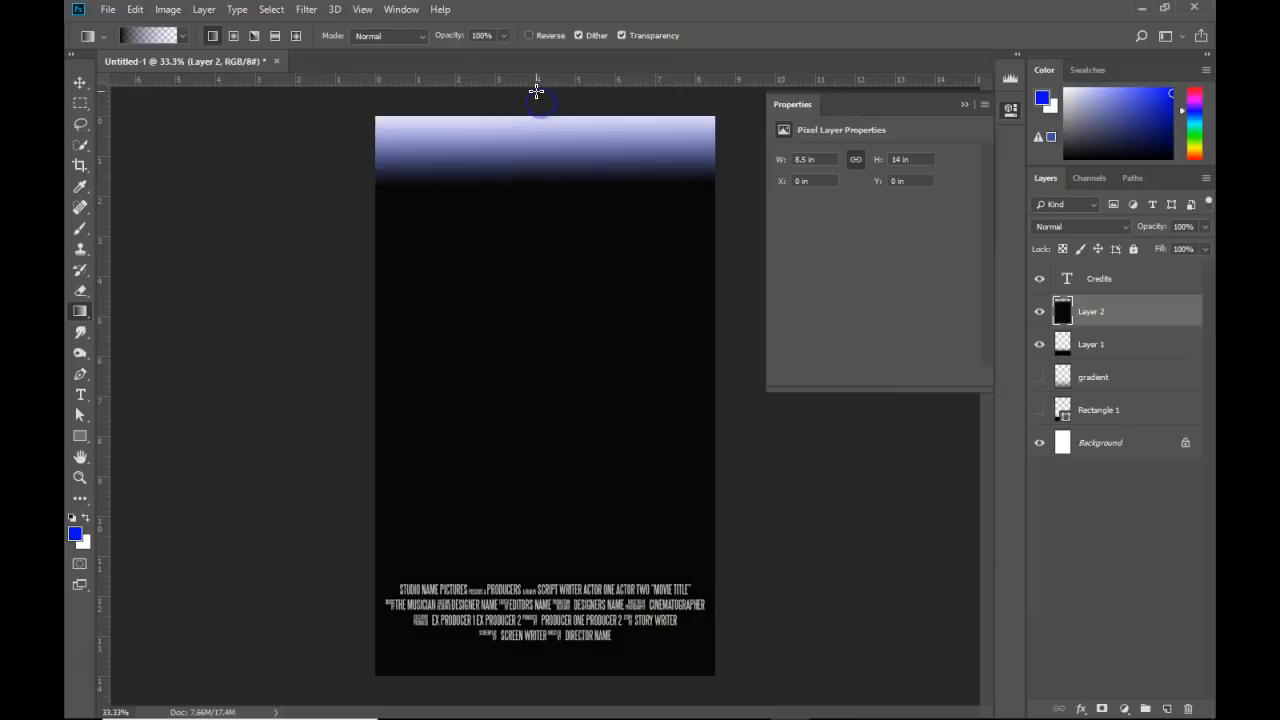
{"action": "key", "text": "ctrl+z"}
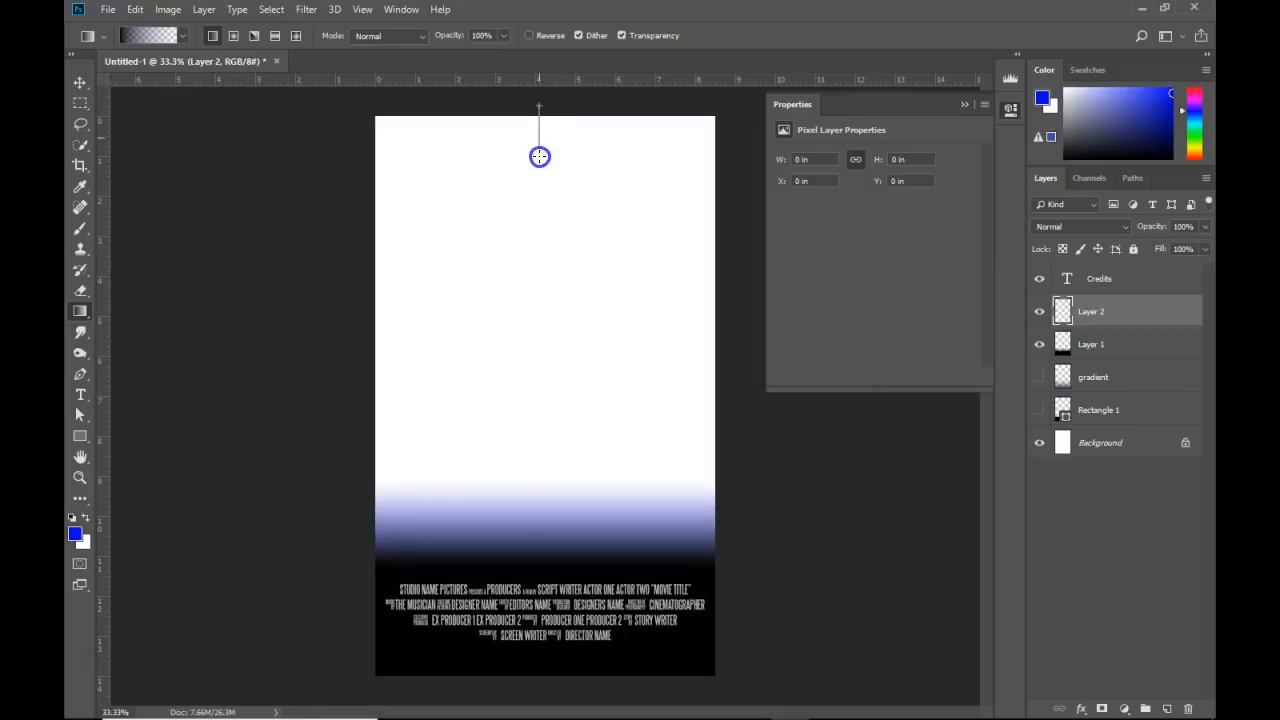
{"action": "left_click_drag", "start_coordinate": [538, 177], "coordinate": [538, 177]}
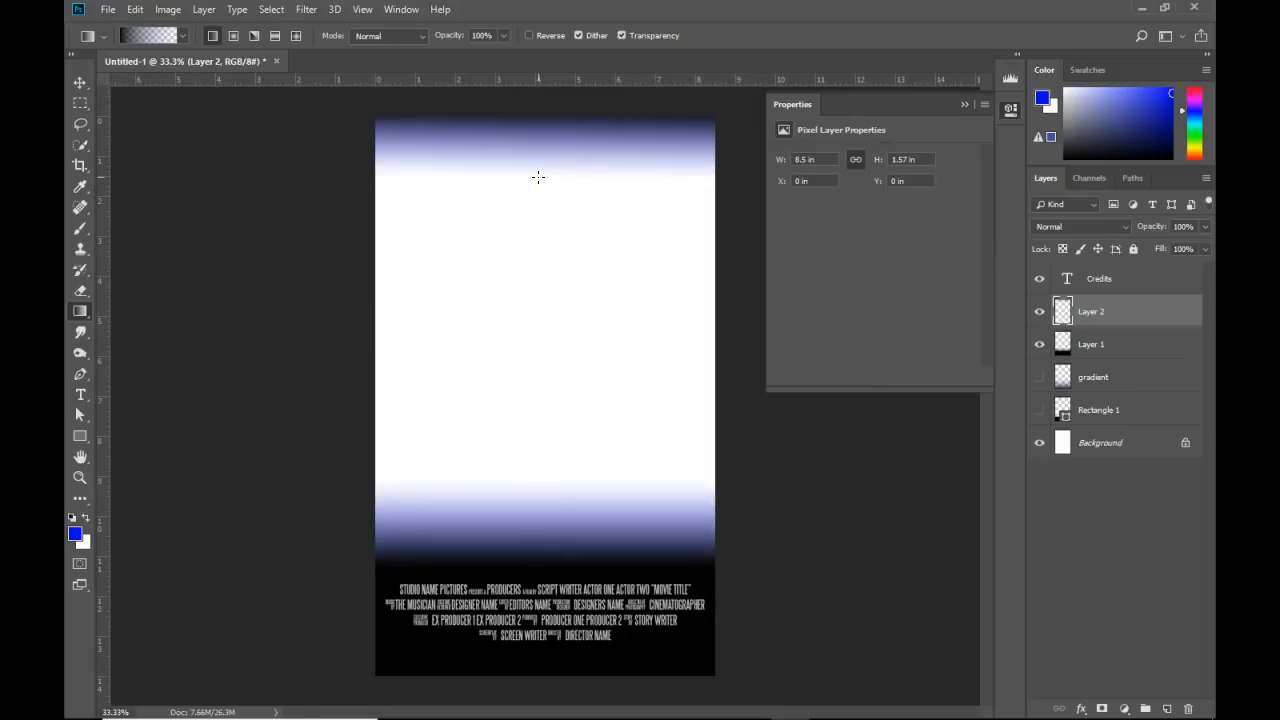
{"action": "left_click", "coordinate": [618, 164]}
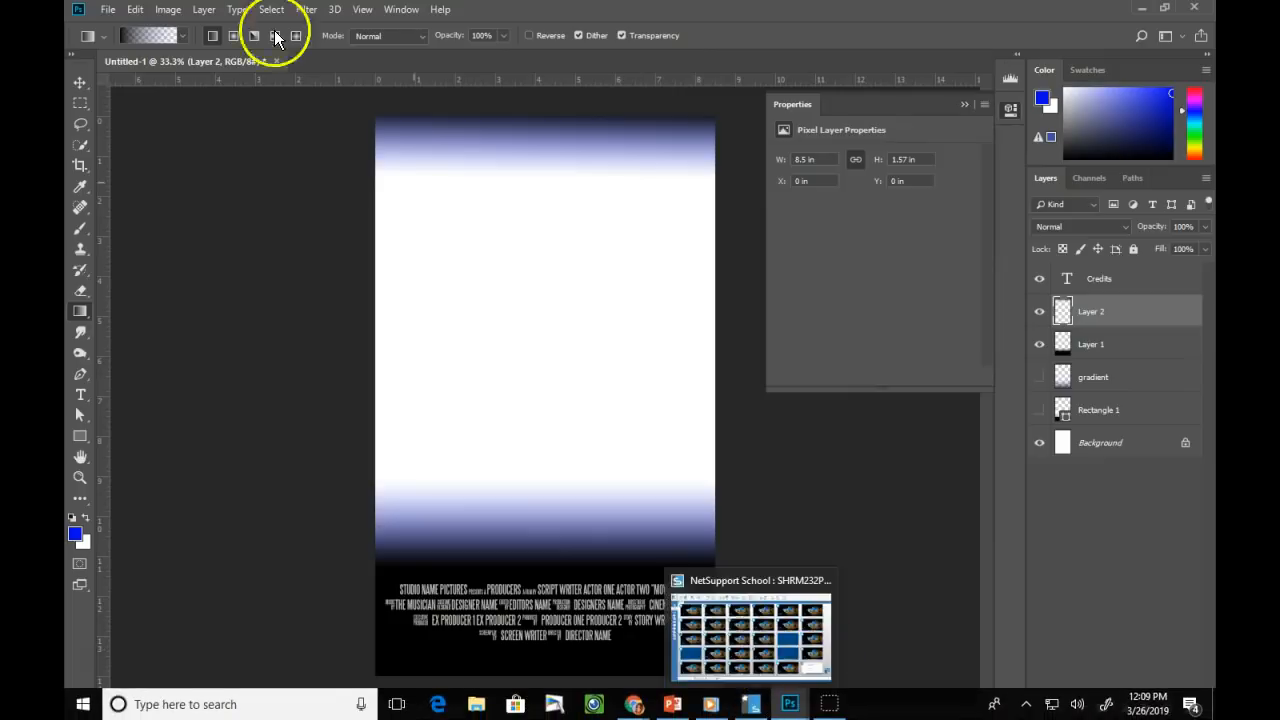
- Open the image greensloth.png from the bgs folder in Pictures
{"action": "left_click", "coordinate": [107, 10]}
{"action": "left_click", "coordinate": [120, 40]}
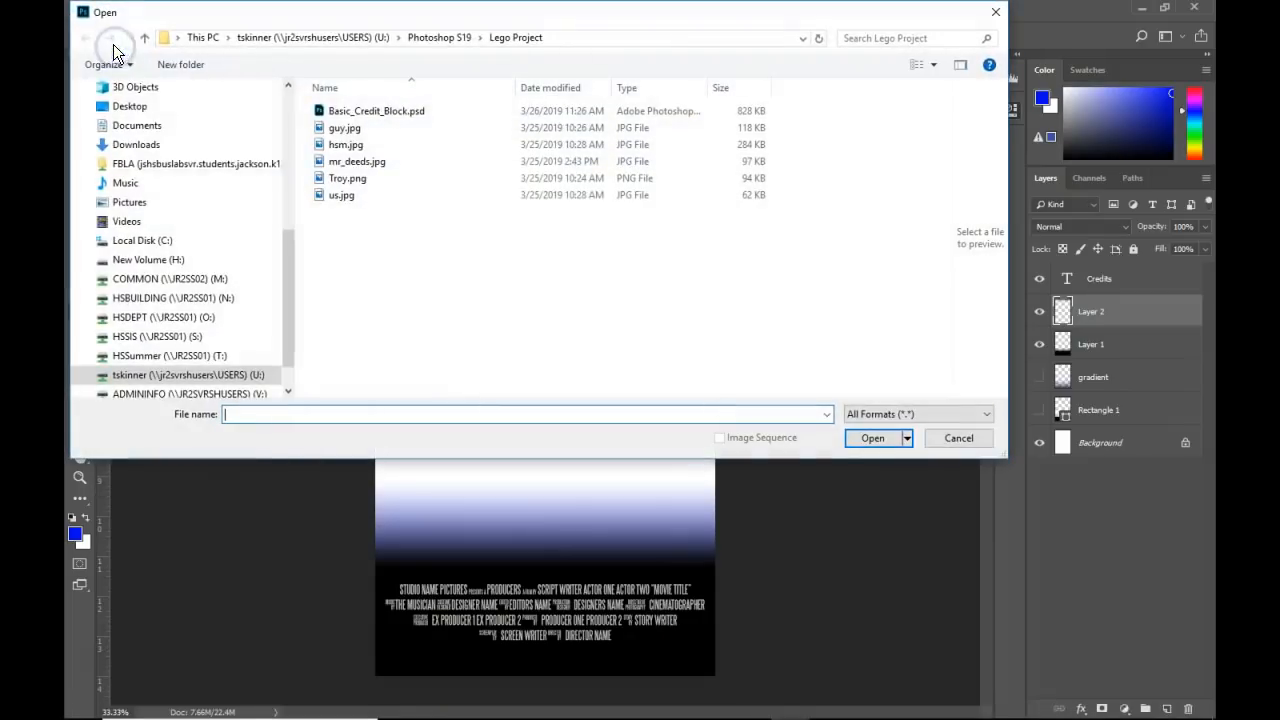
{"action": "left_click", "coordinate": [129, 202]}
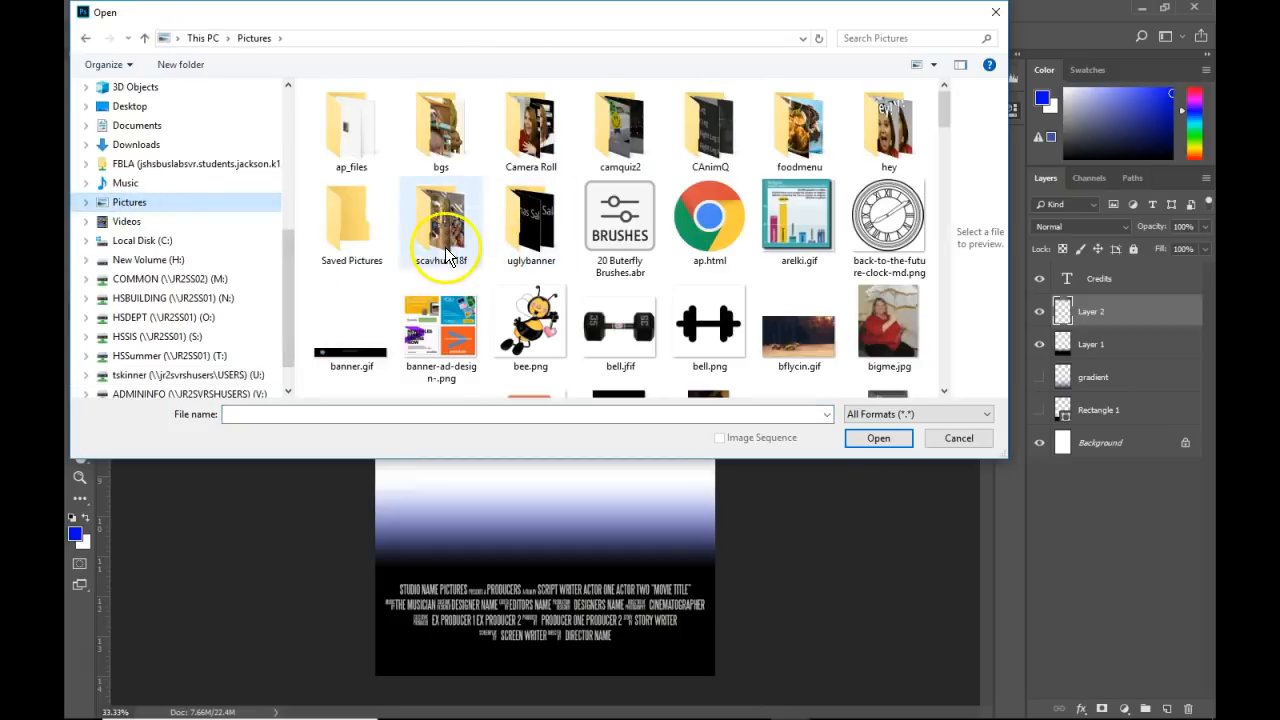
{"action": "double_click", "coordinate": [443, 151]}
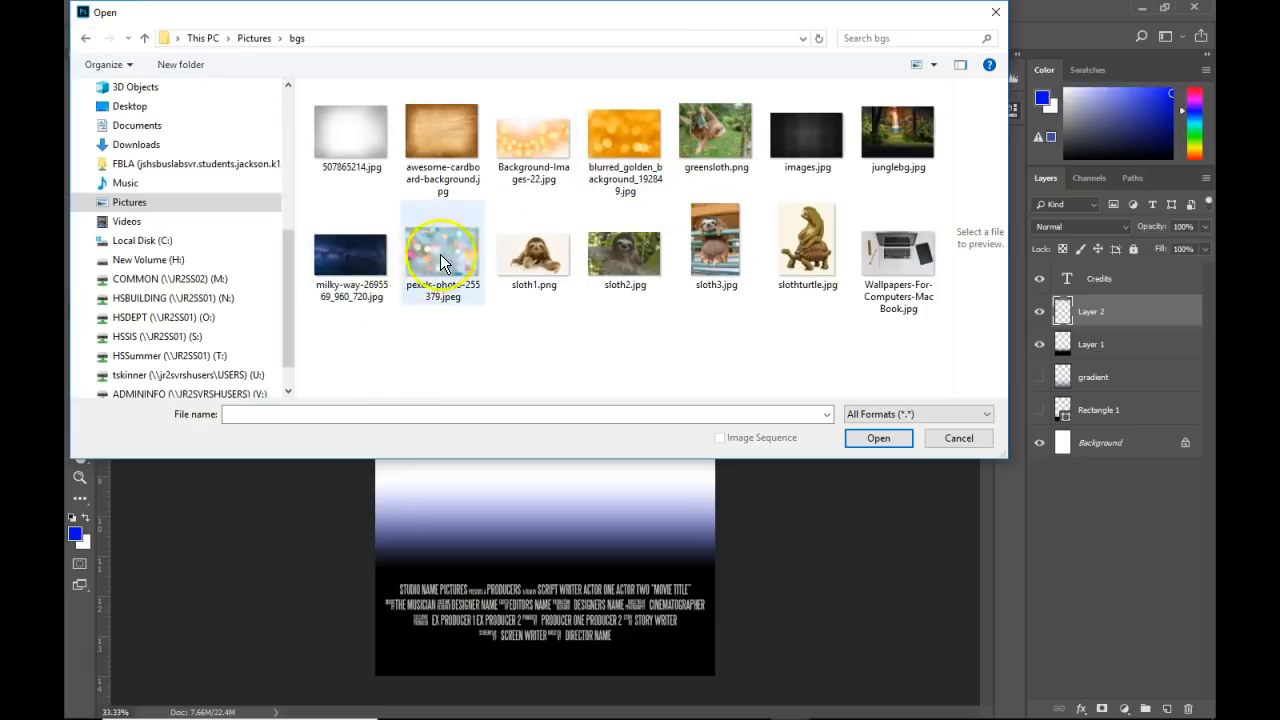
{"action": "left_click", "coordinate": [708, 133]}
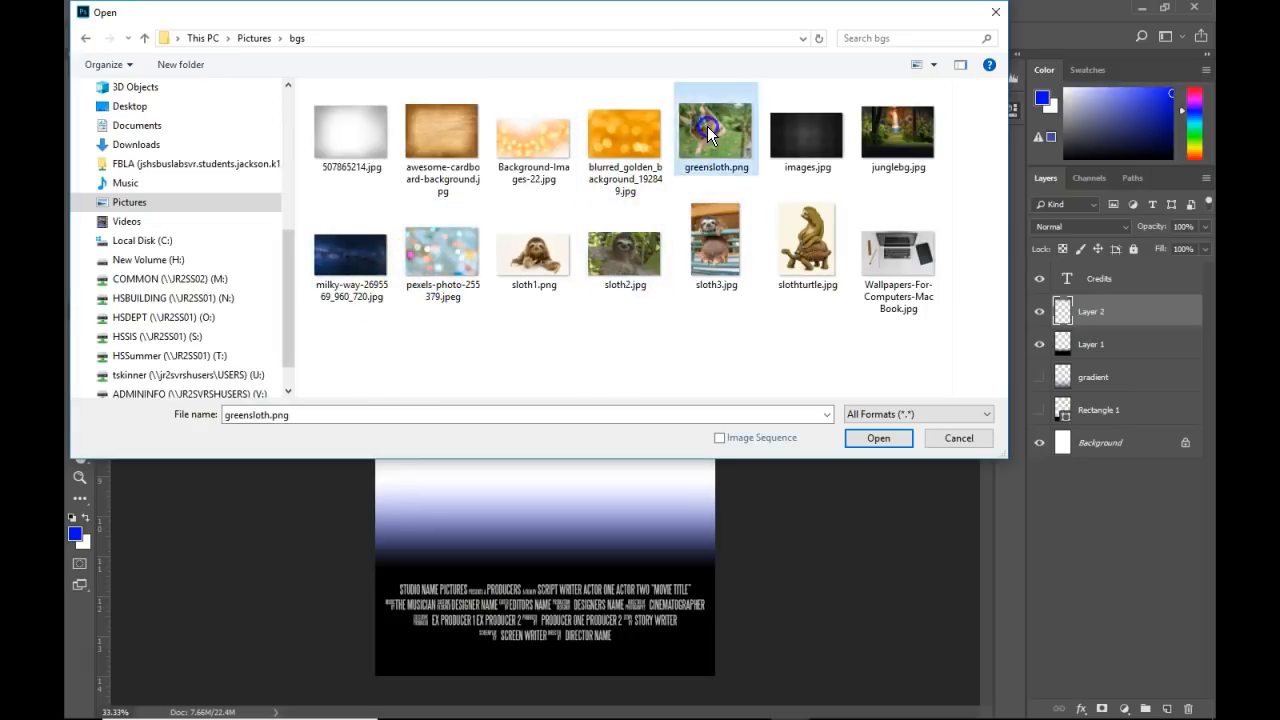
{"action": "double_click", "coordinate": [708, 133]}
- Copy the sloth picture from its document into the poster as a new layer and return to the poster document
{"action": "left_click_drag", "start_coordinate": [400, 63], "coordinate": [608, 109]}
{"action": "left_click", "coordinate": [82, 86]}
{"action": "left_click_drag", "start_coordinate": [786, 466], "coordinate": [437, 429]}
{"action": "left_click_drag", "start_coordinate": [590, 107], "coordinate": [459, 69]}
{"action": "left_click", "coordinate": [211, 59]}
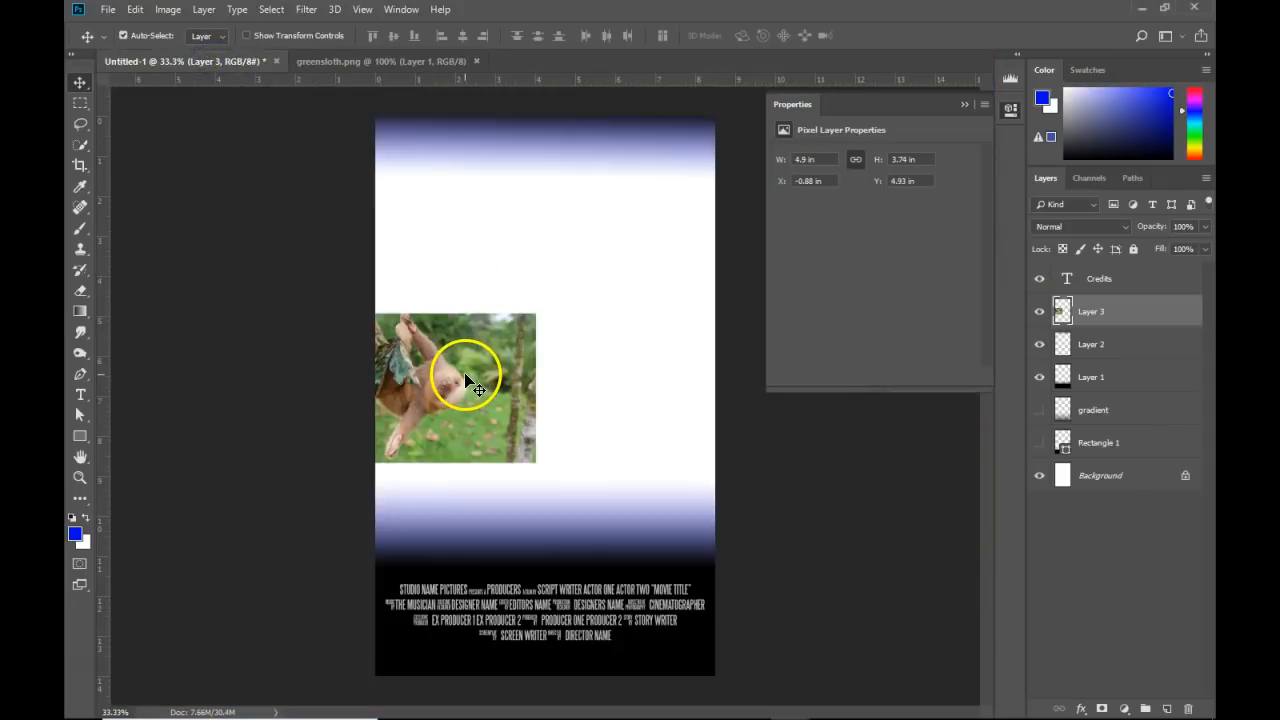
- Enlarge the sloth image to about 16.05 by 12.25 in, shift it slightly right and down, and place its layer beneath Layer 1
{"action": "key", "text": "ctrl+t"}
{"action": "left_click_drag", "start_coordinate": [533, 311], "coordinate": [826, 121]}
{"action": "left_click_drag", "start_coordinate": [338, 459], "coordinate": [190, 608]}
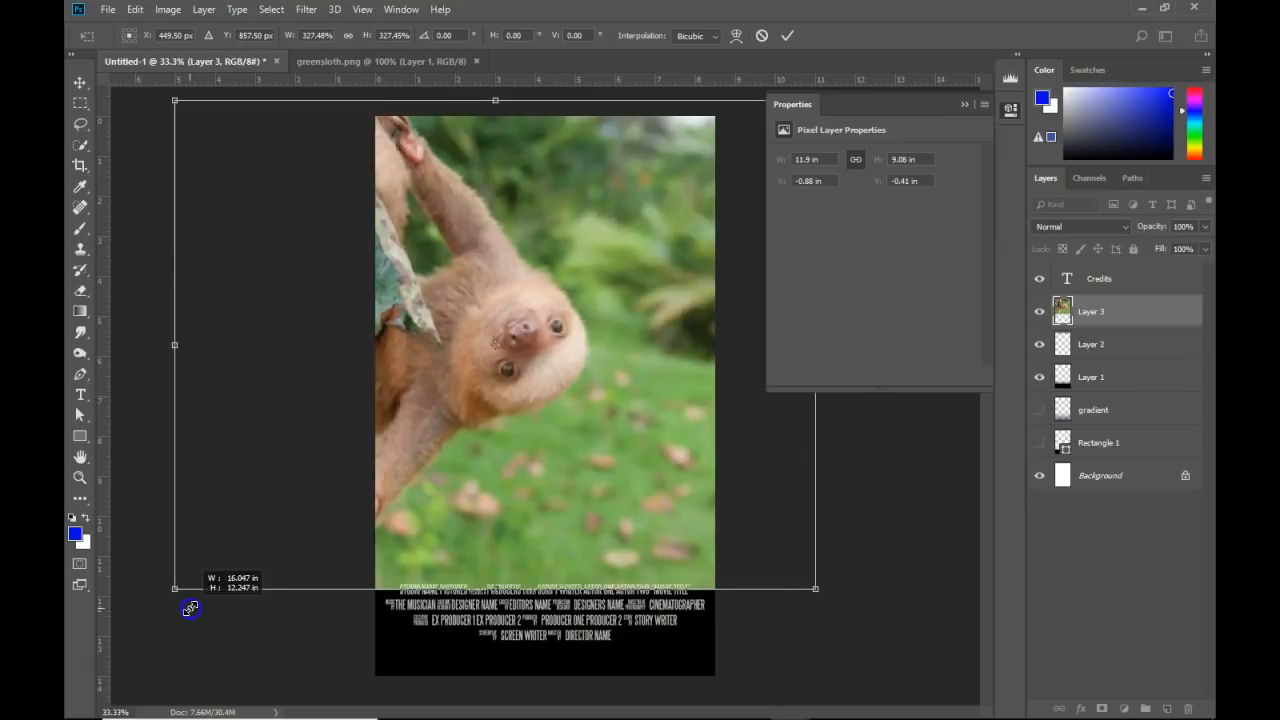
{"action": "left_click_drag", "start_coordinate": [537, 380], "coordinate": [566, 384]}
{"action": "double_click", "coordinate": [566, 384]}
{"action": "left_click_drag", "start_coordinate": [1092, 325], "coordinate": [1110, 398]}
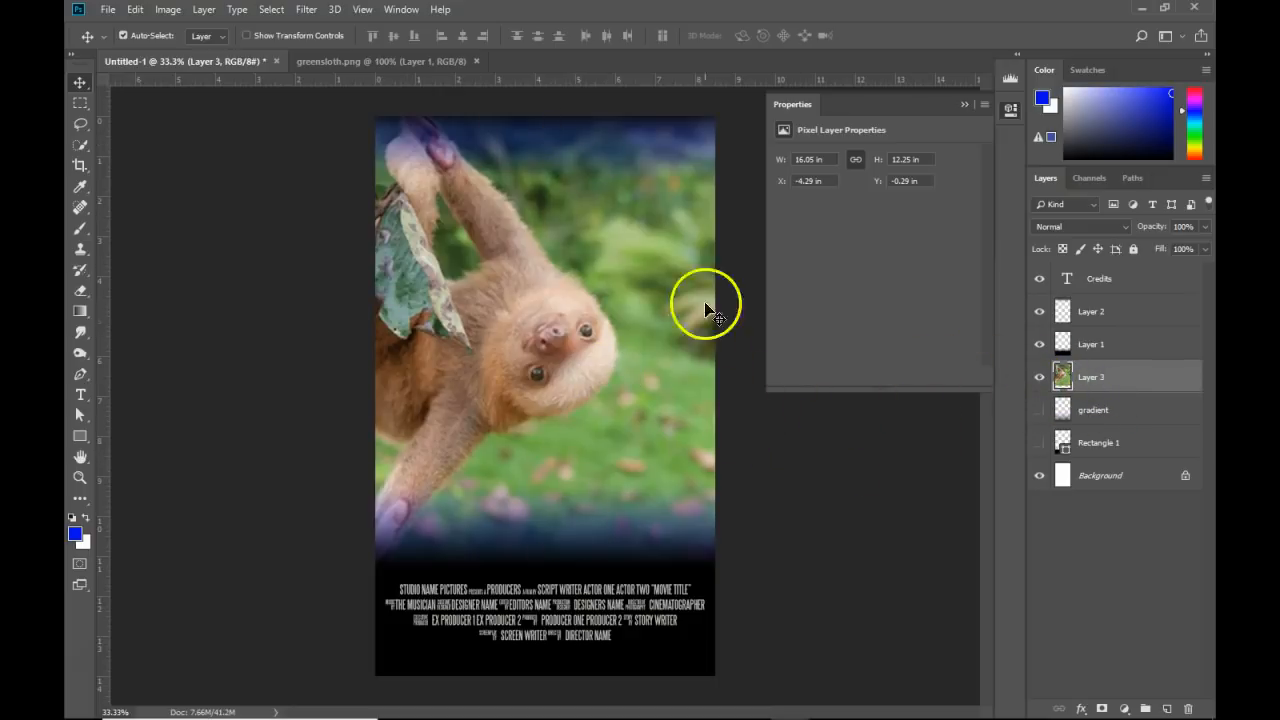
- Try a Black & White adjustment layer clipped to the sloth layer, and delete it
{"action": "left_click", "coordinate": [1124, 708]}
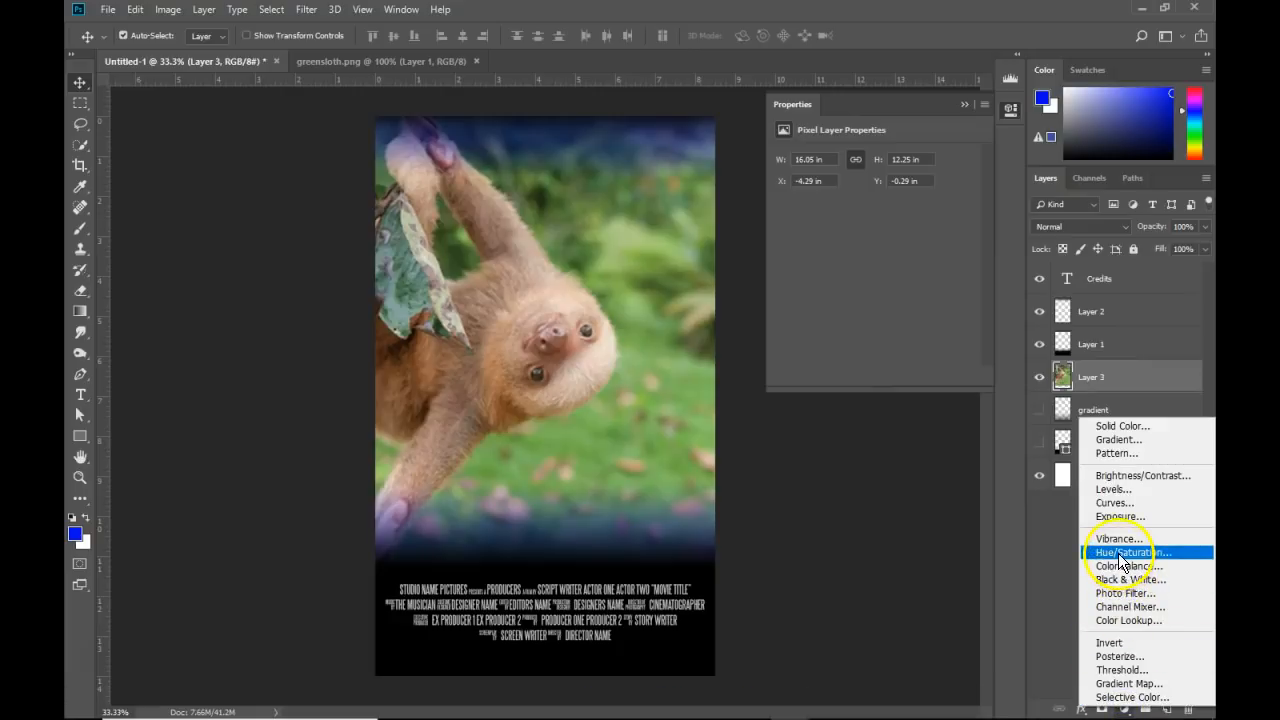
{"action": "left_click", "coordinate": [1124, 580]}
{"action": "left_click", "coordinate": [1066, 379]}
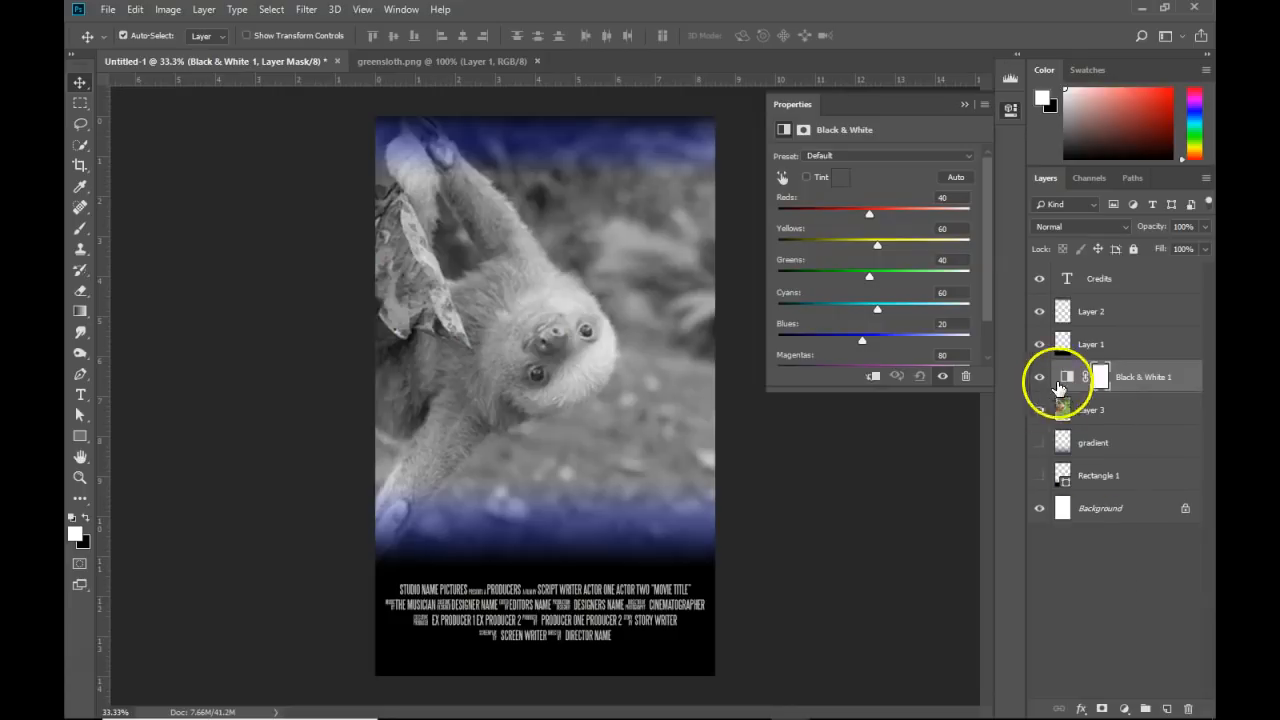
{"action": "right_click", "coordinate": [1160, 374]}
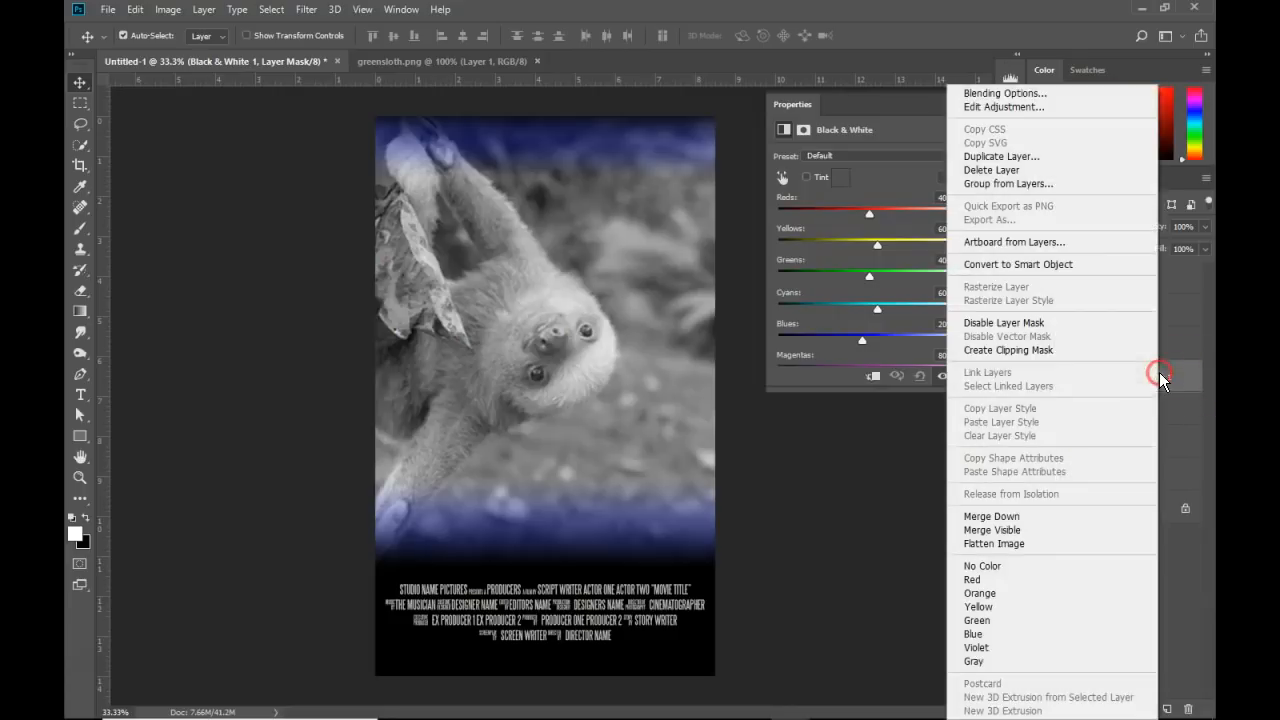
{"action": "left_click", "coordinate": [1045, 350]}
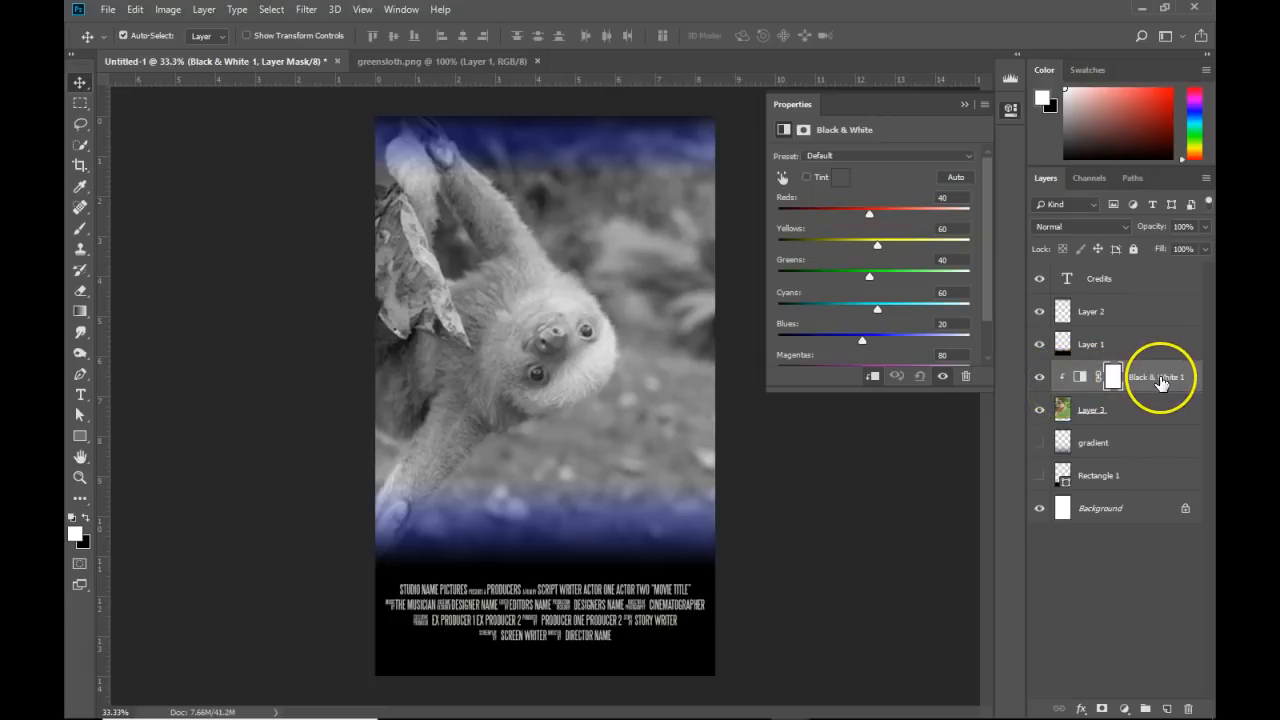
{"action": "left_click_drag", "start_coordinate": [1160, 384], "coordinate": [1188, 708]}
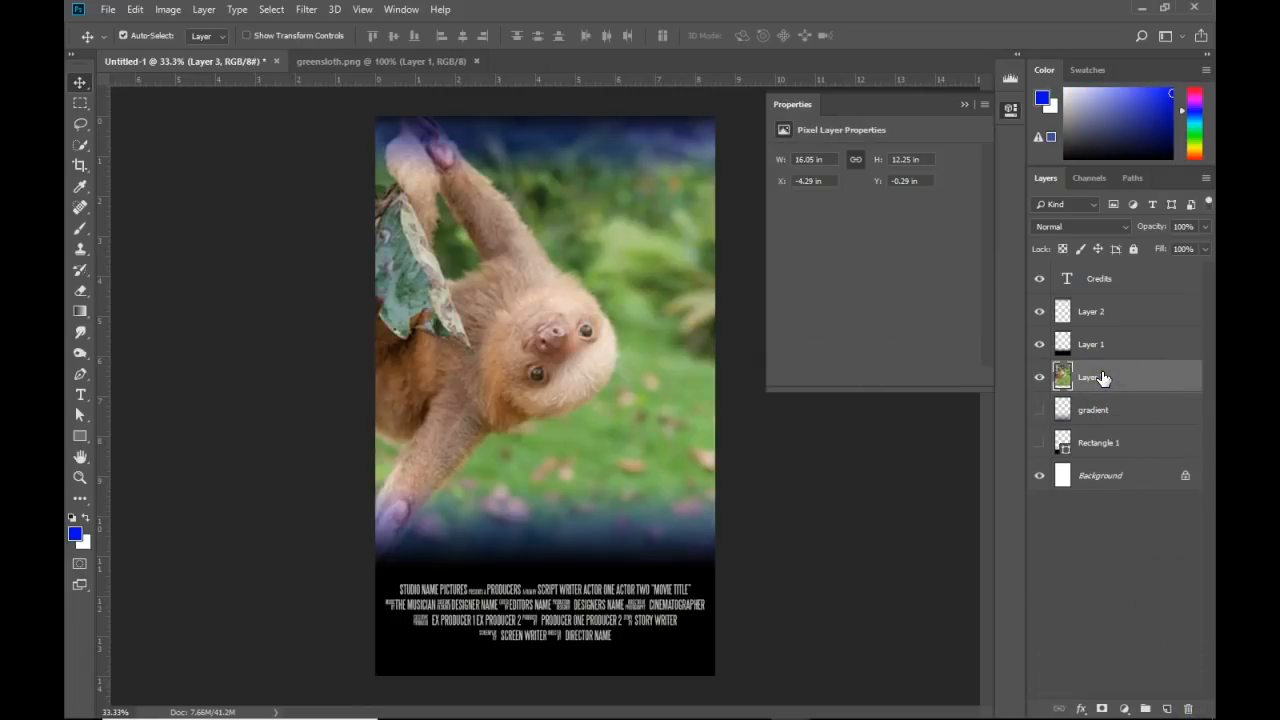
- Convert the sloth layer, Layer 3, to a smart object
{"action": "left_click", "coordinate": [308, 12]}
{"action": "left_click", "coordinate": [310, 14]}
{"action": "right_click", "coordinate": [1124, 377]}
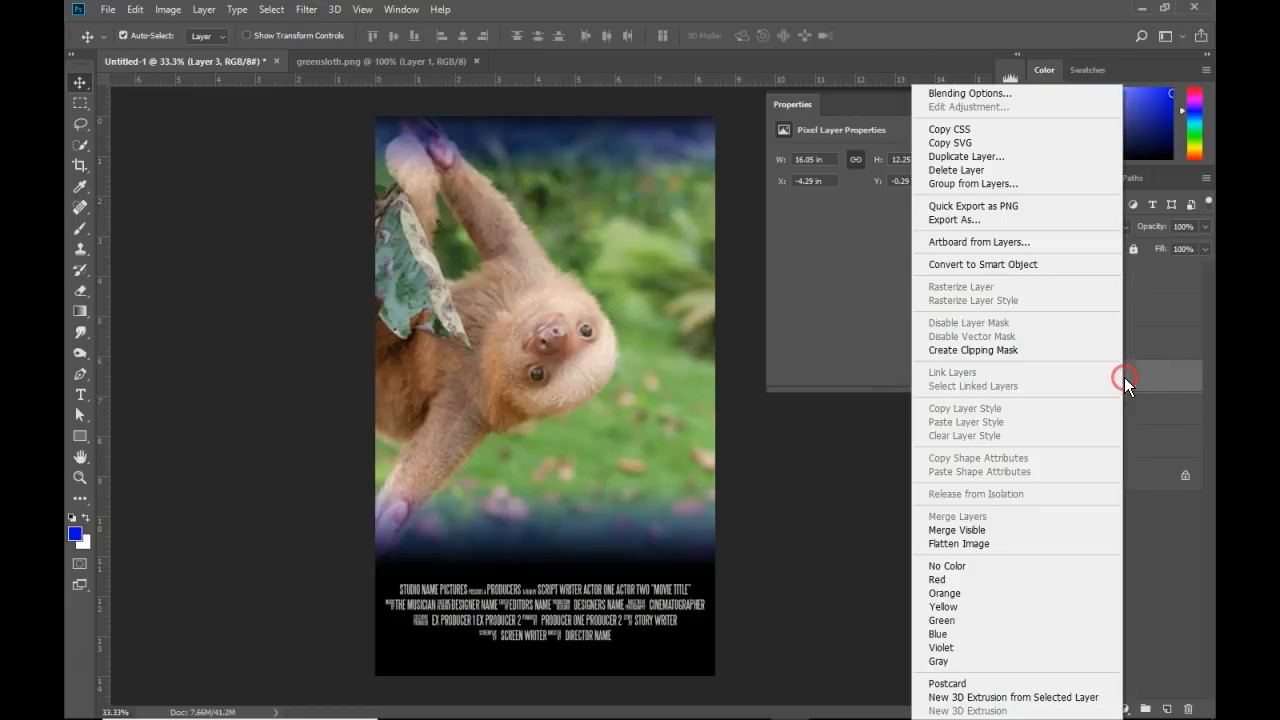
{"action": "left_click", "coordinate": [988, 263]}
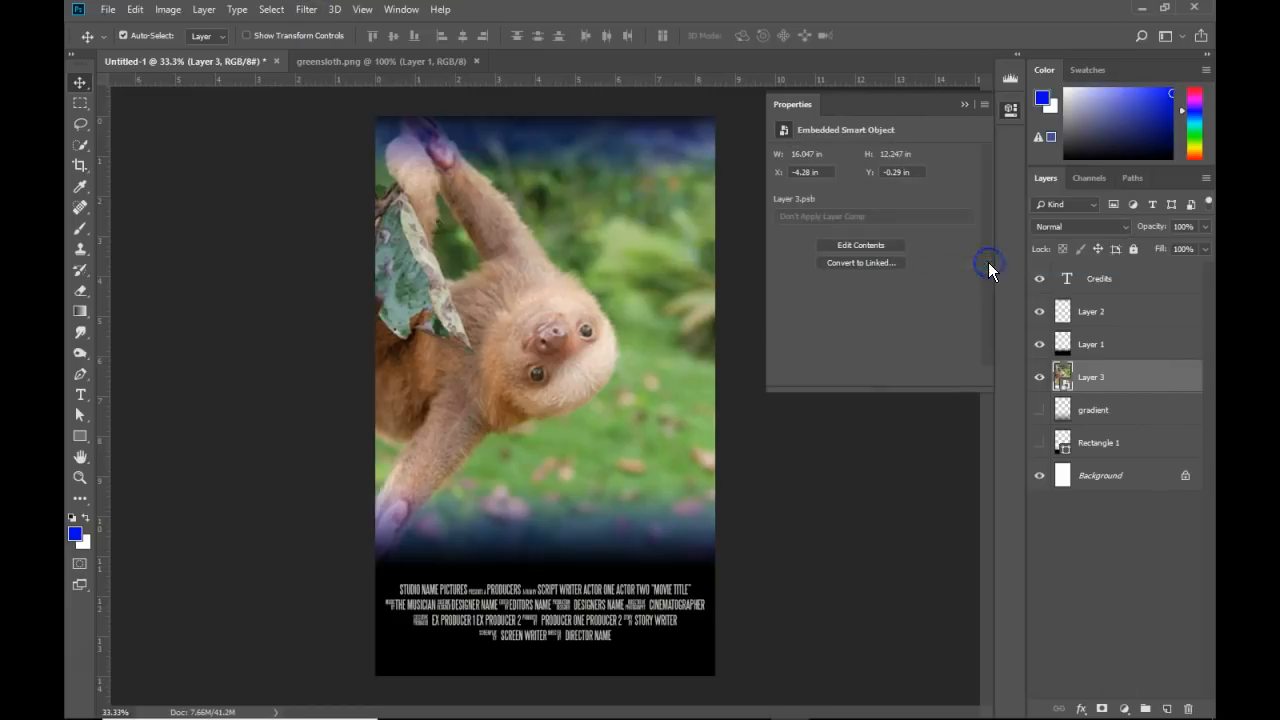
- Apply a Motion Blur with angle 0° and distance 152 pixels to the sloth layer and compare the image with and without it
{"action": "left_click", "coordinate": [305, 9]}
{"action": "left_click", "coordinate": [340, 193]}
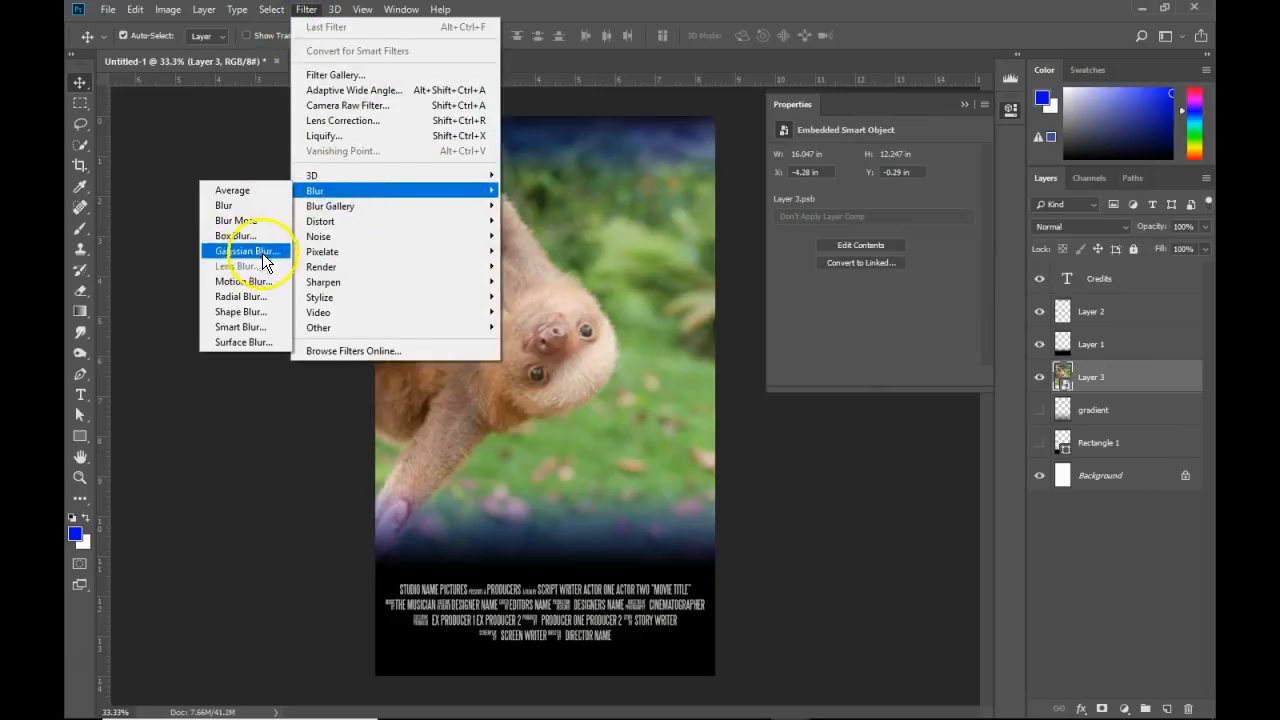
{"action": "left_click", "coordinate": [263, 286]}
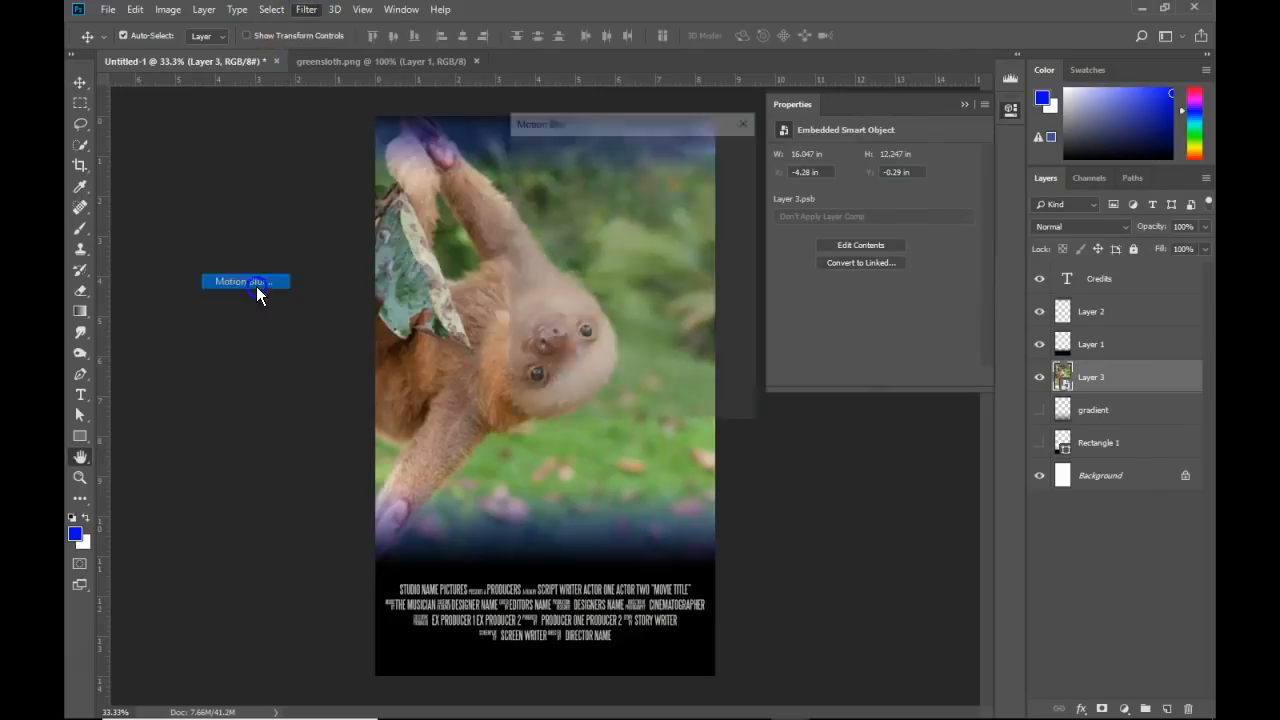
{"action": "left_click_drag", "start_coordinate": [622, 123], "coordinate": [880, 115]}
{"action": "left_click_drag", "start_coordinate": [789, 398], "coordinate": [842, 408]}
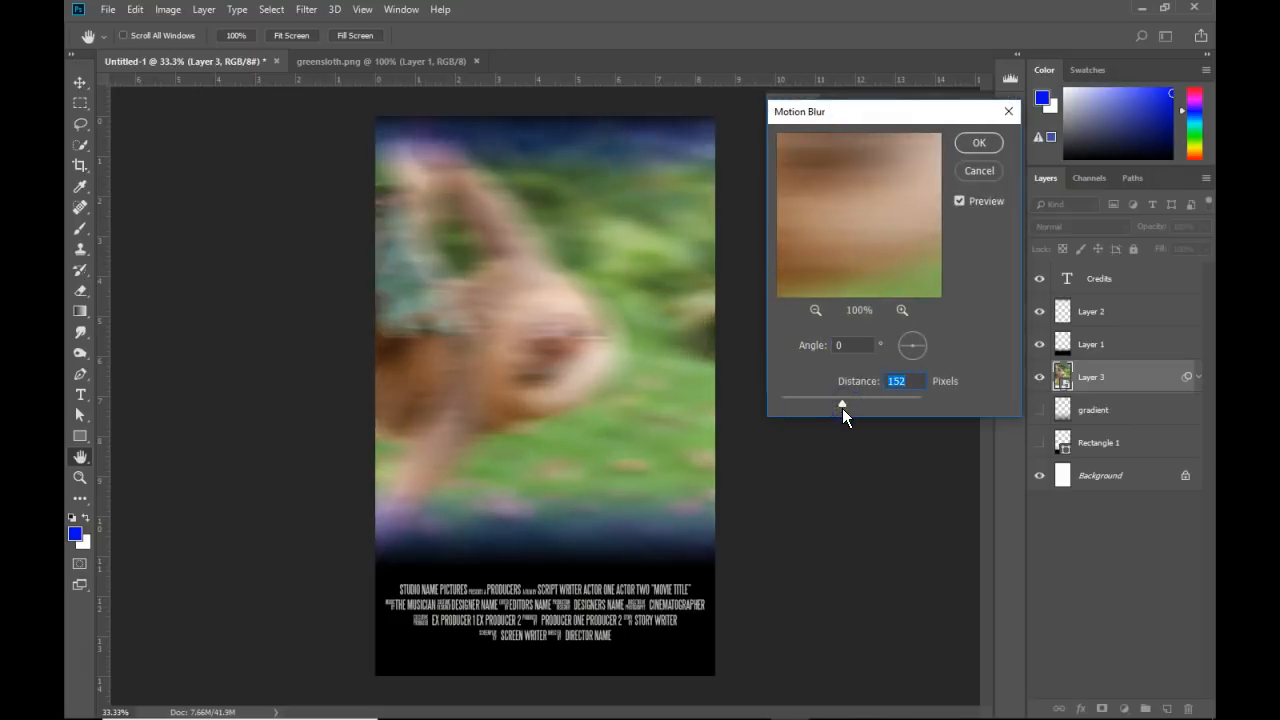
{"action": "left_click", "coordinate": [979, 145]}
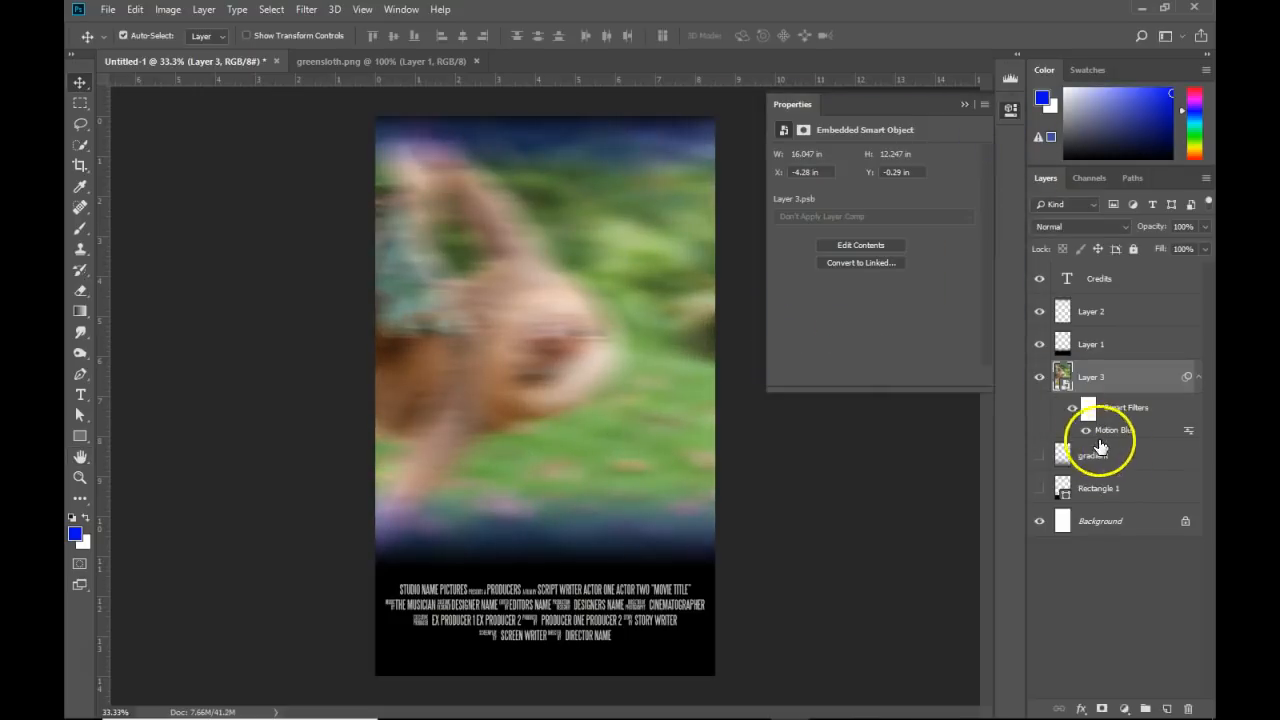
{"action": "left_click", "coordinate": [1082, 434]}
{"action": "left_click", "coordinate": [1084, 432]}
{"action": "left_click", "coordinate": [307, 12]}
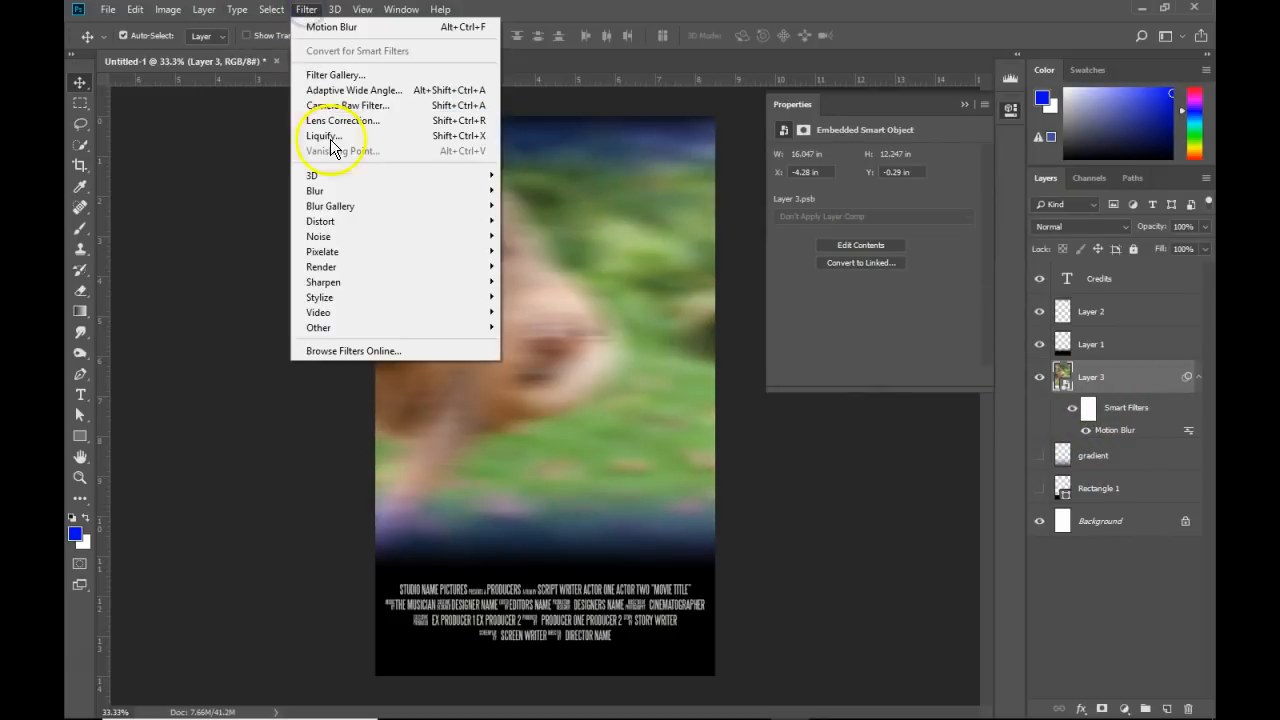
{"action": "mouse_move", "coordinate": [334, 268]}
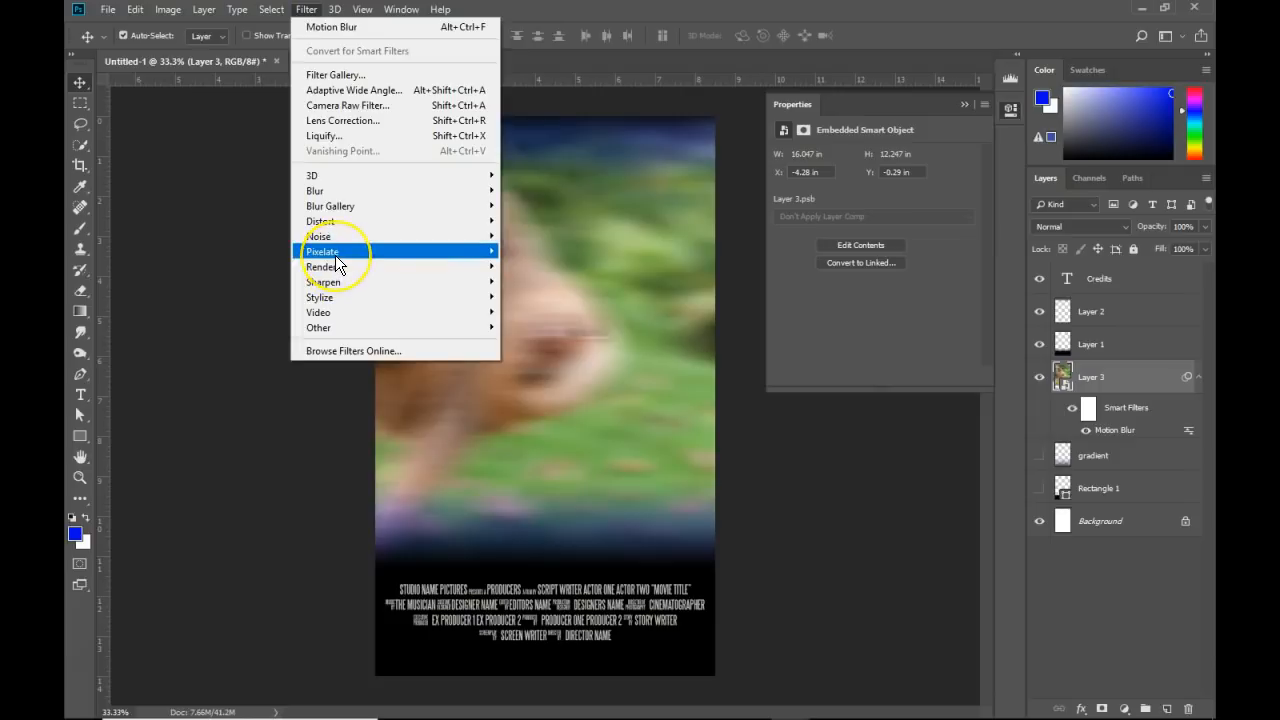
{"action": "left_click", "coordinate": [978, 368]}
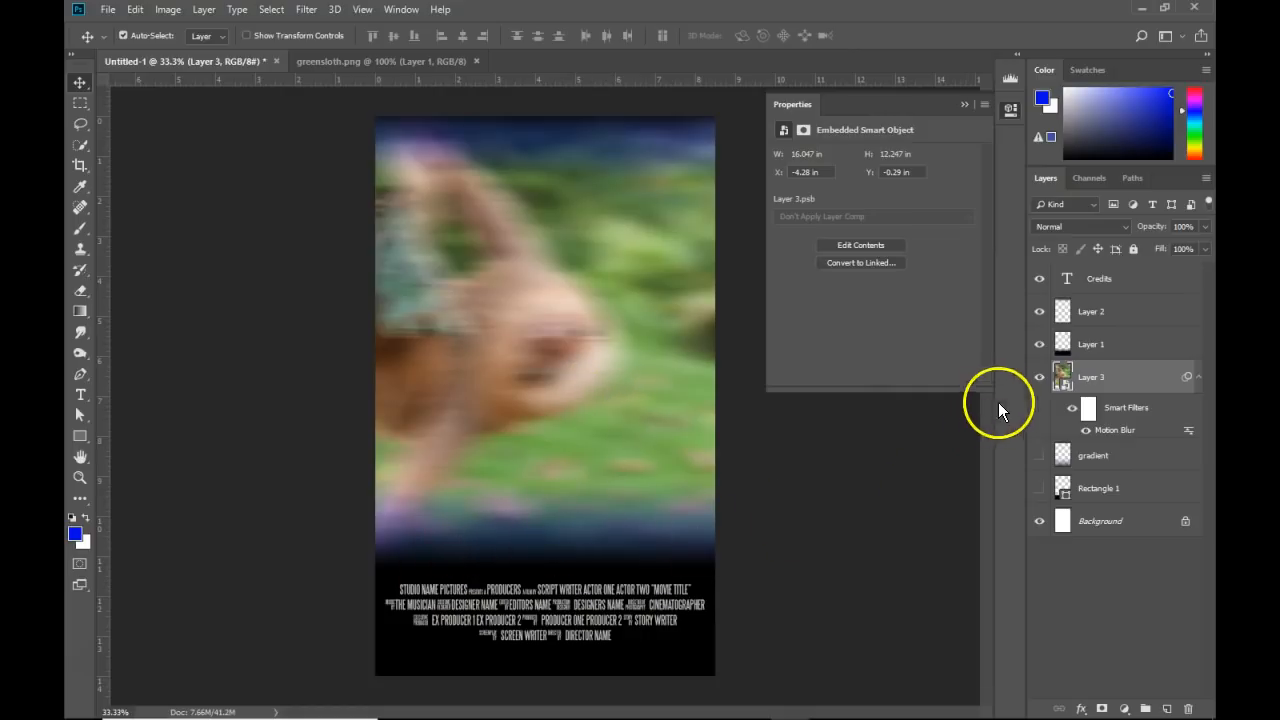
- Hide Layer 1, reset the colors to default black and white, and add an empty layer above the sloth for a gradient
{"action": "left_click", "coordinate": [1040, 344]}
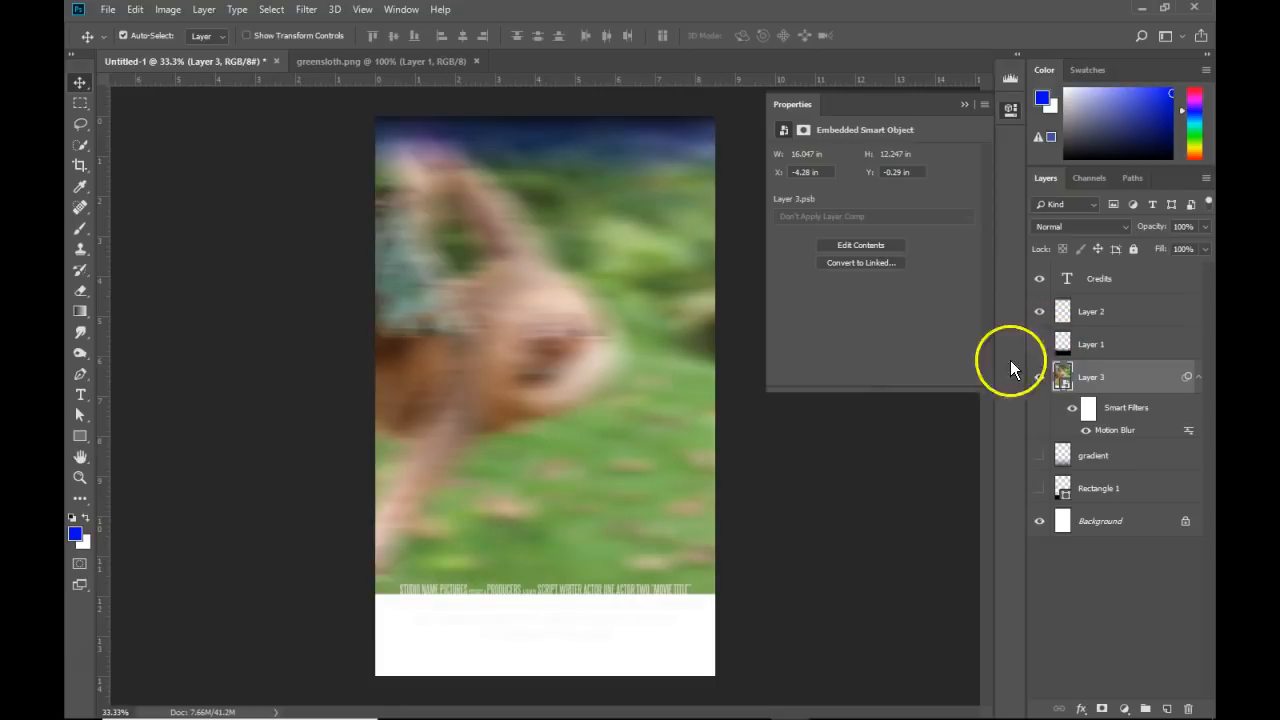
{"action": "left_click", "coordinate": [1040, 344]}
{"action": "left_click", "coordinate": [1040, 344]}
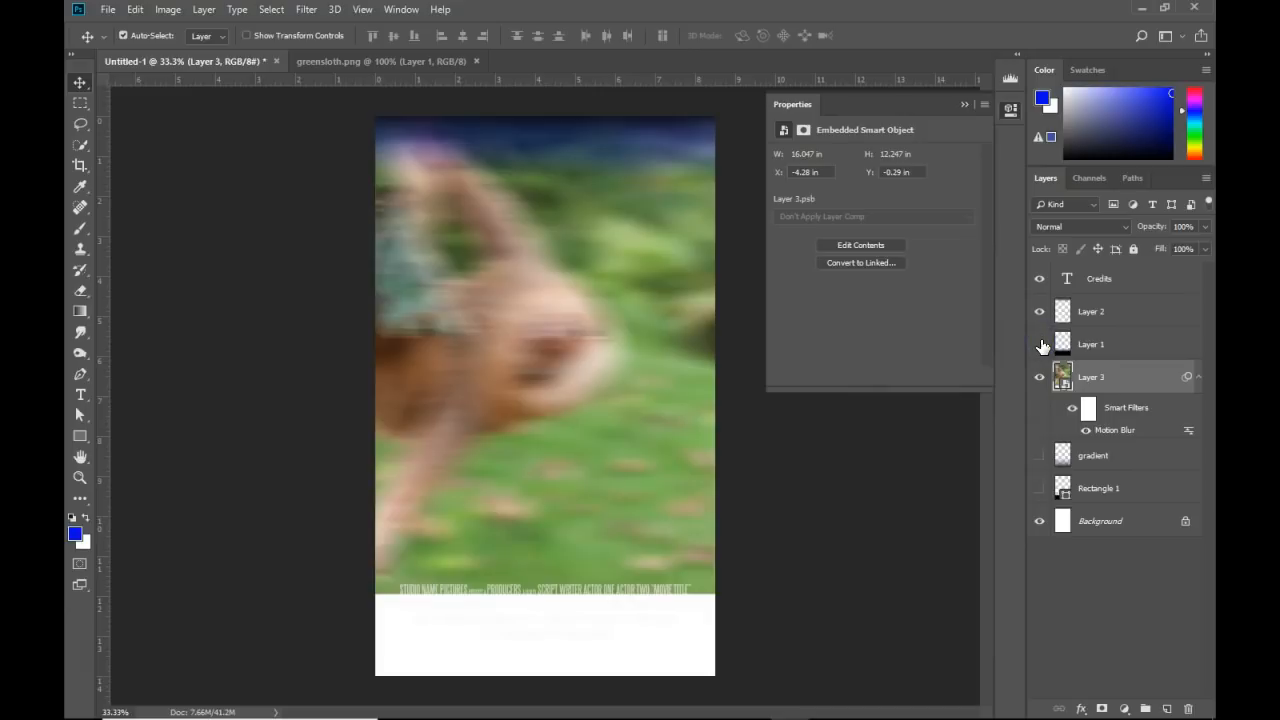
{"action": "left_click", "coordinate": [74, 518]}
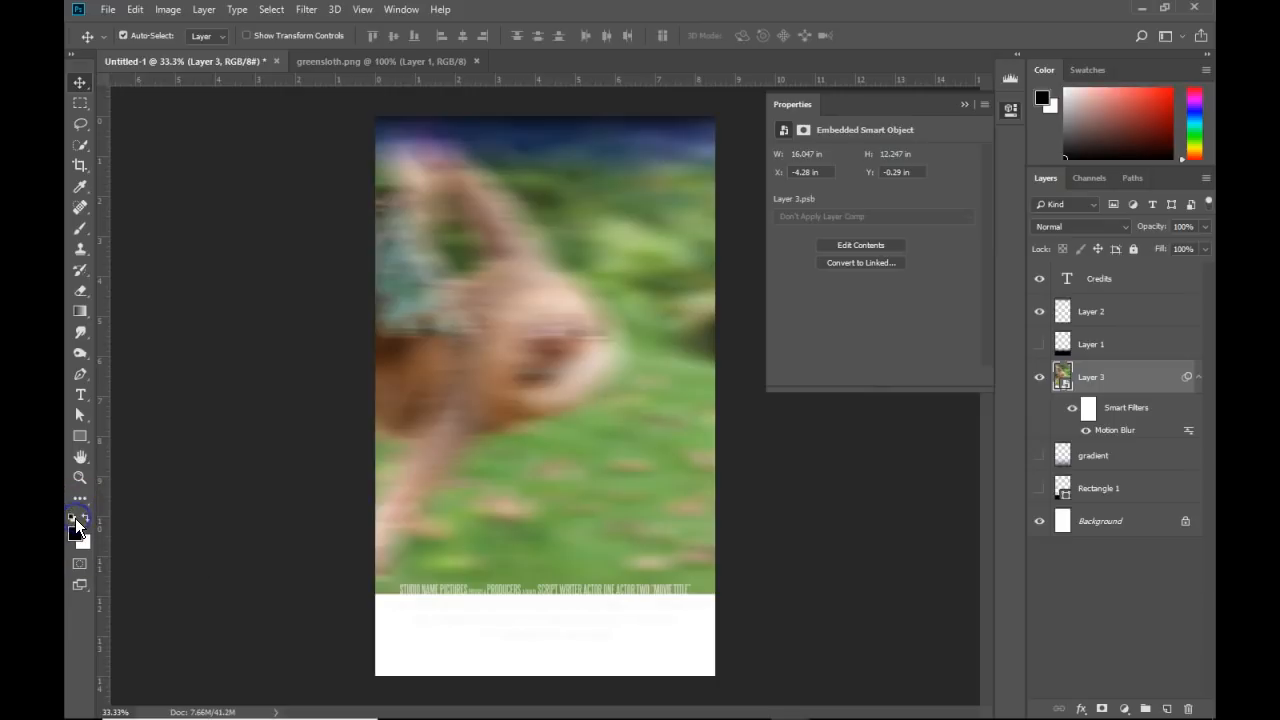
{"action": "left_click", "coordinate": [80, 311]}
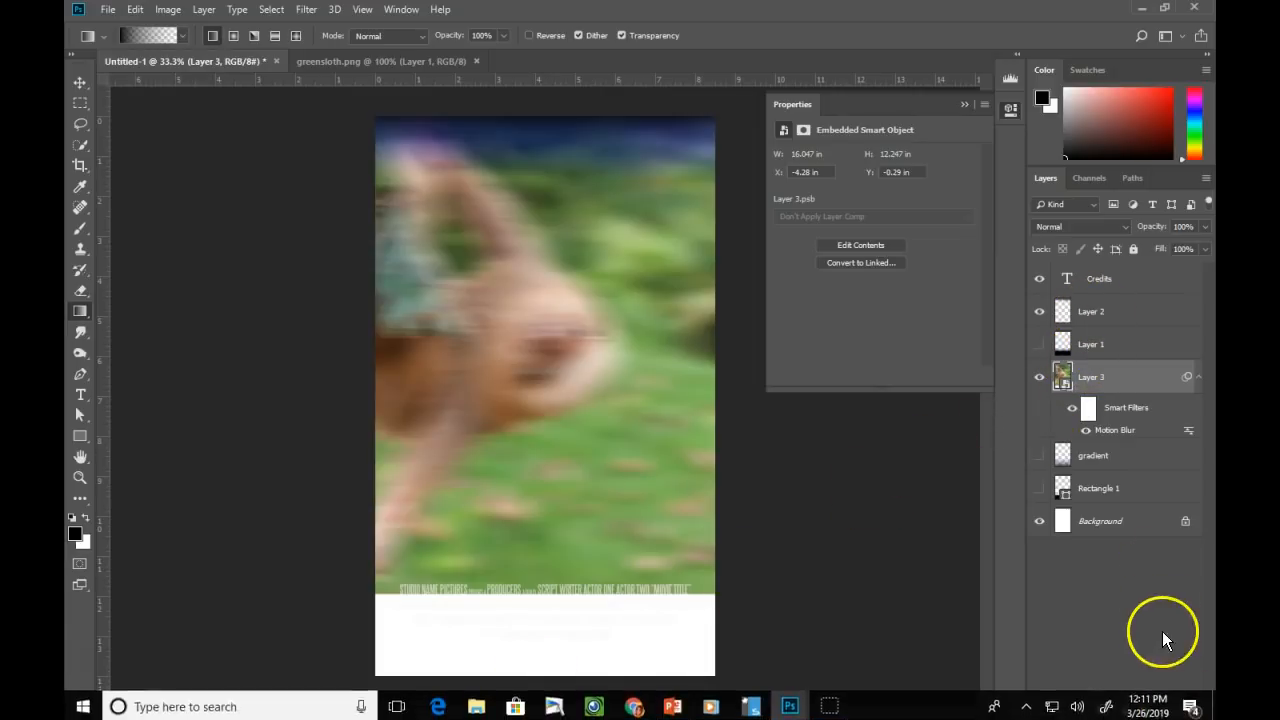
{"action": "left_click", "coordinate": [1166, 708]}
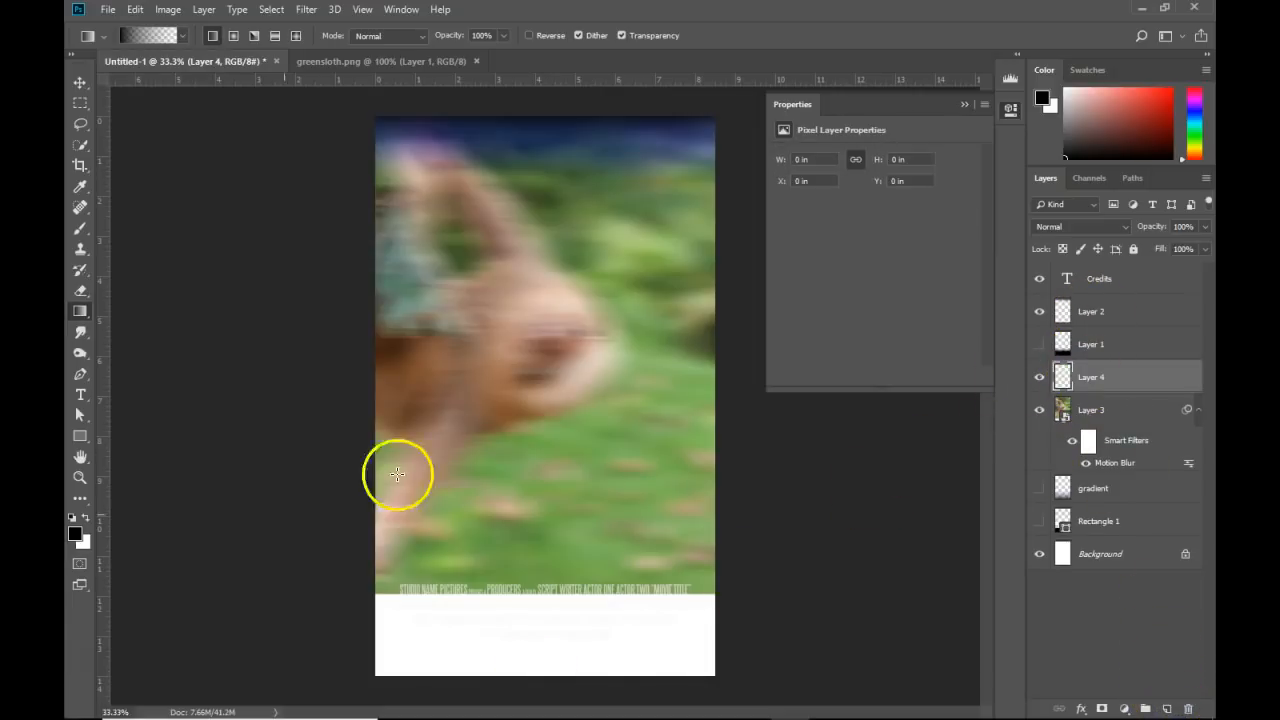
- Build up a black-to-transparent fade on Layer 4 with repeated gradients from the poster's lower edge, reaching about 5.95 in high
{"action": "left_click_drag", "start_coordinate": [526, 671], "coordinate": [527, 538]}
{"action": "left_click", "coordinate": [535, 663]}
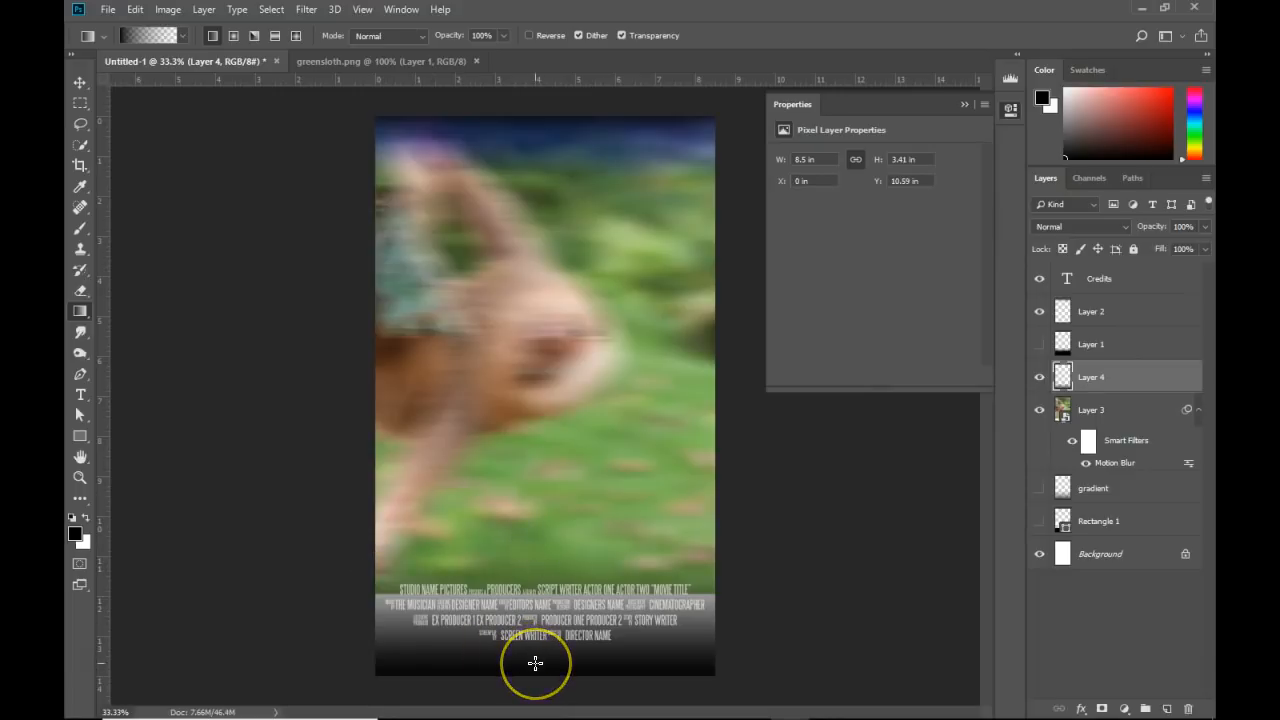
{"action": "left_click_drag", "start_coordinate": [534, 473], "coordinate": [538, 498]}
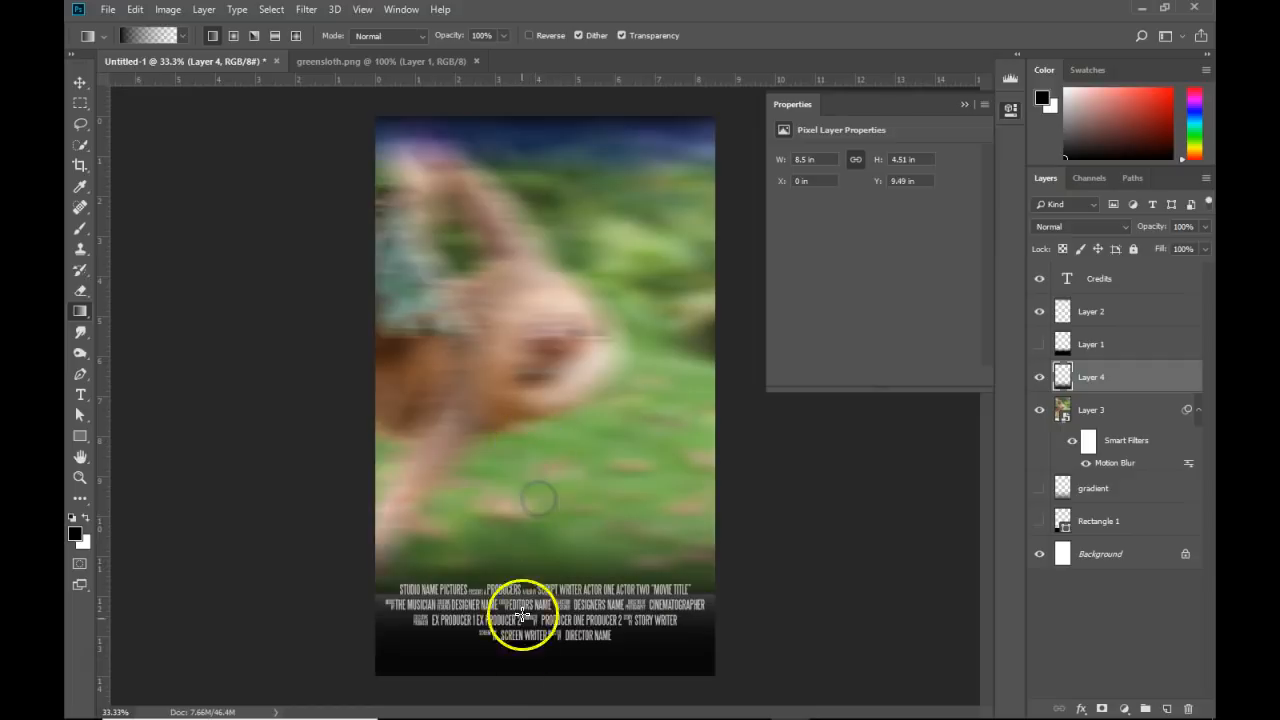
{"action": "left_click_drag", "start_coordinate": [537, 632], "coordinate": [534, 442]}
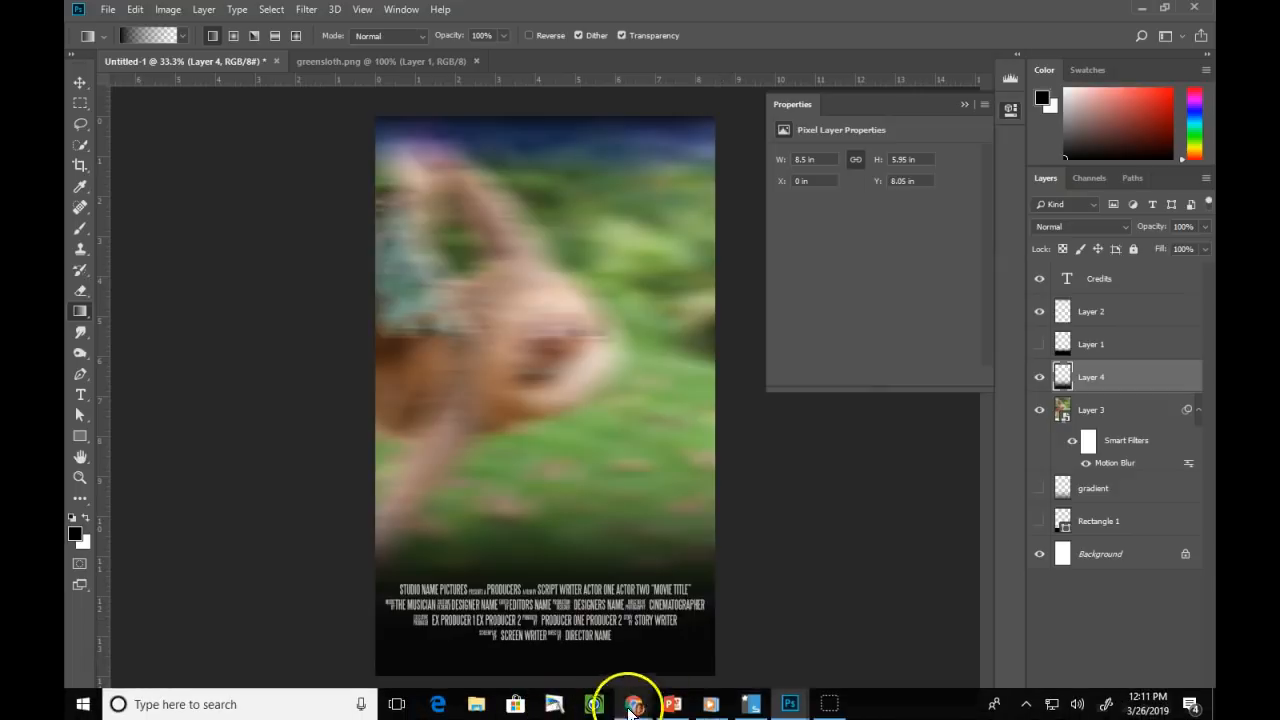
- Check the Lego Movie Poster assignment page in Chrome and return to the poster in Photoshop
{"action": "mouse_move", "coordinate": [641, 708]}
{"action": "left_click", "coordinate": [891, 629]}
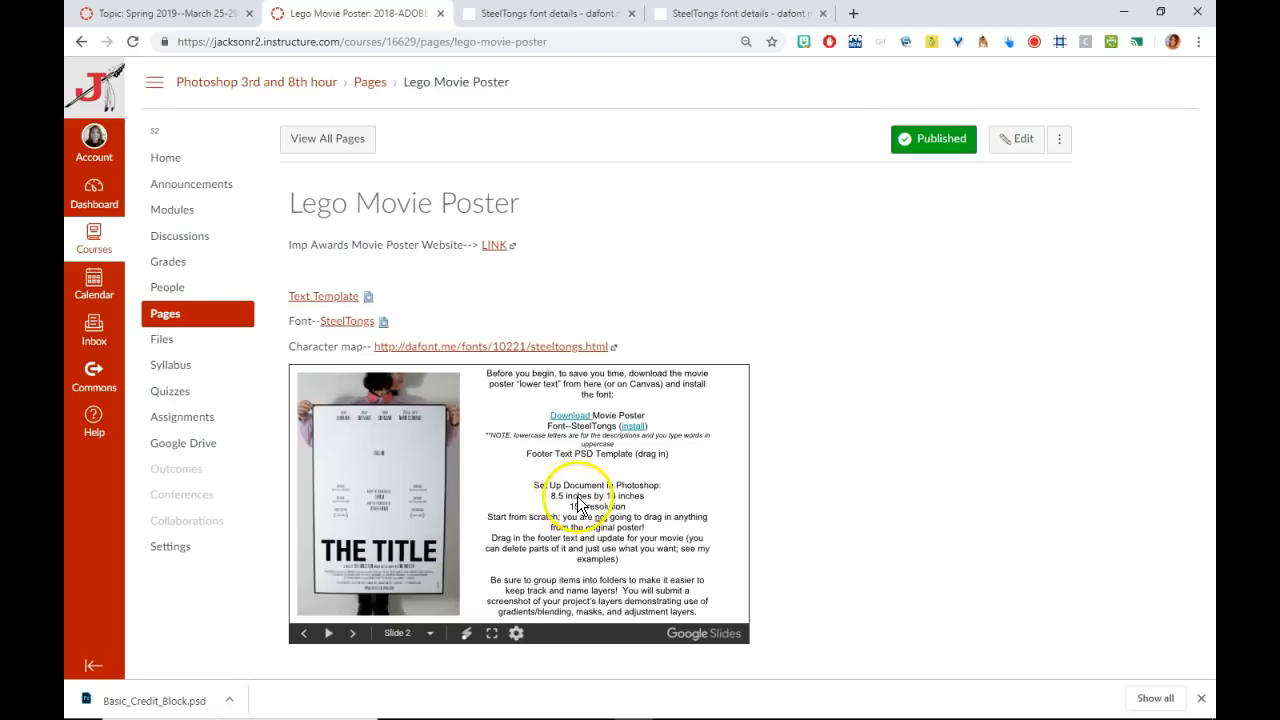
{"action": "mouse_move", "coordinate": [790, 708]}
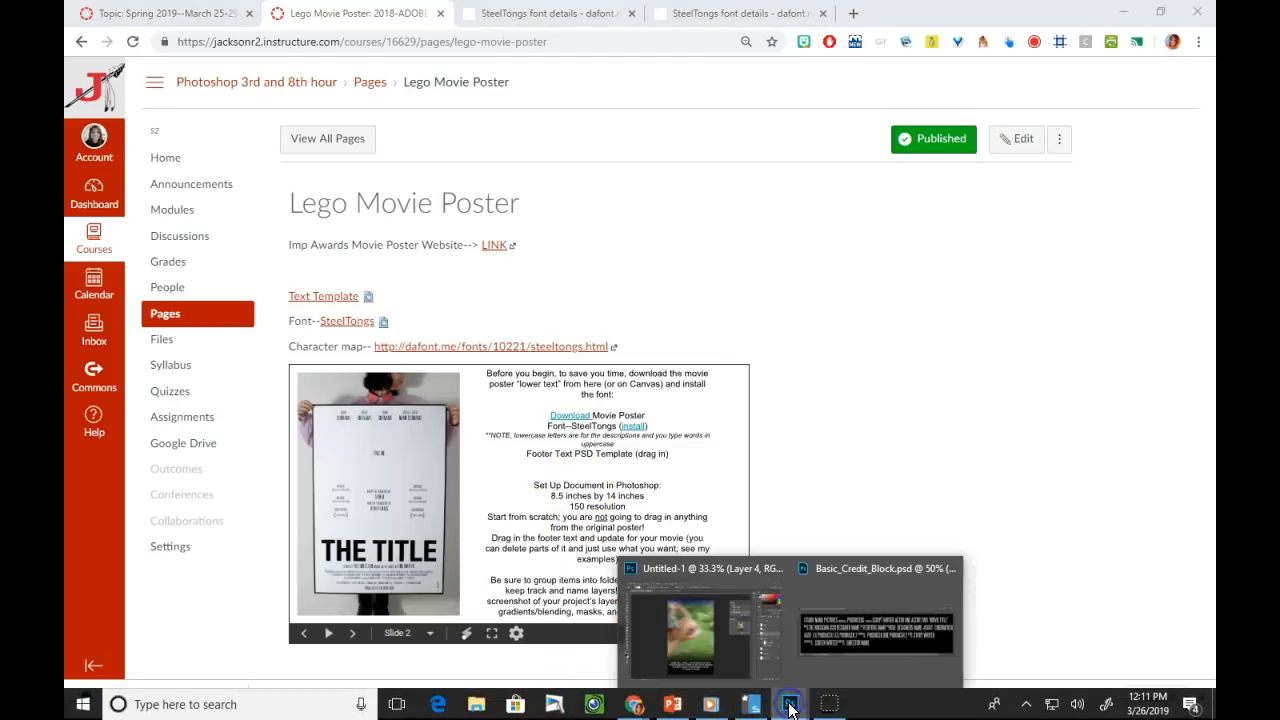
{"action": "left_click", "coordinate": [756, 640]}
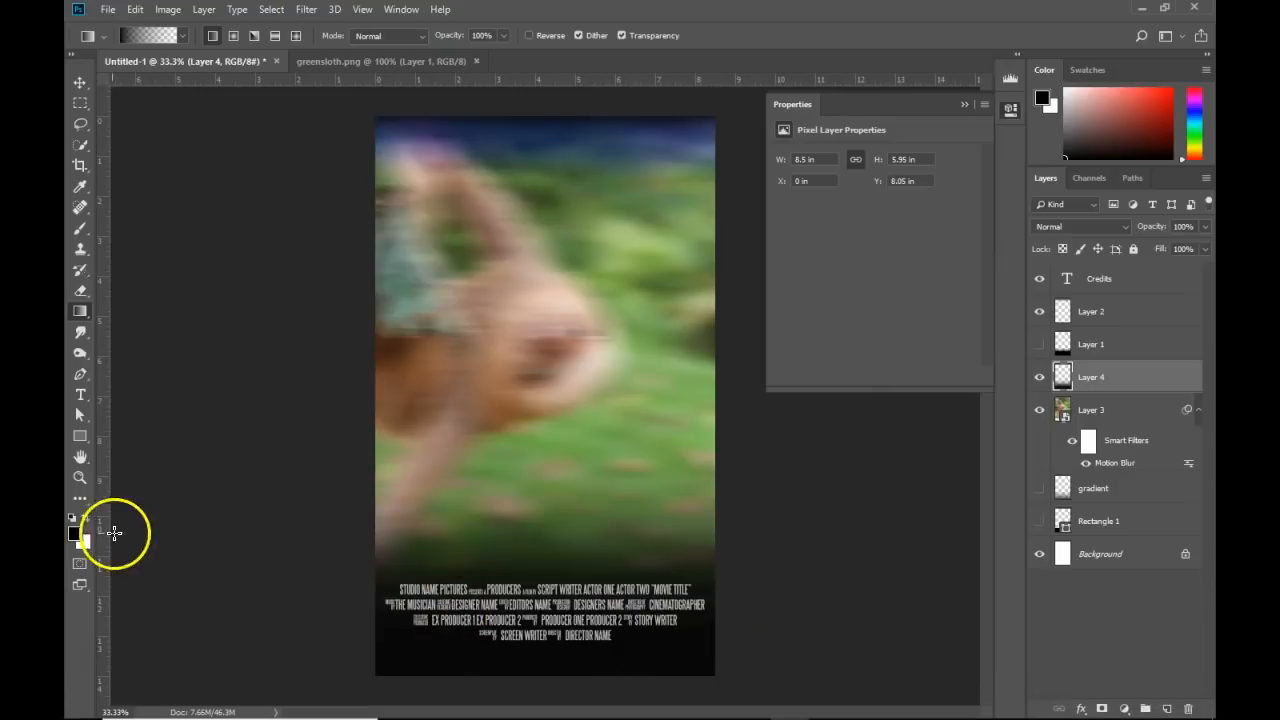
- Inspect the credits block at the poster's lower edge at 50% zoom
{"action": "left_click", "coordinate": [80, 478]}
{"action": "left_click", "coordinate": [552, 672]}
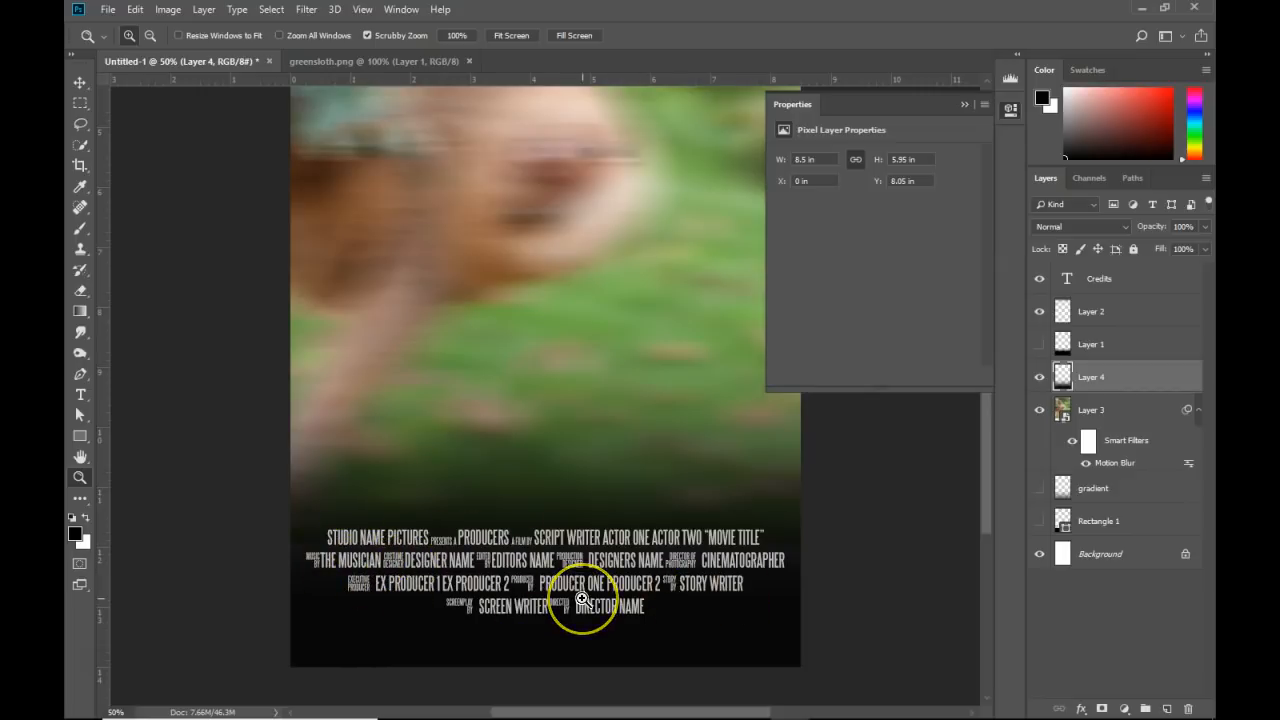
{"action": "scroll", "coordinate": [581, 598], "scroll_direction": "up", "scroll_amount": 1}
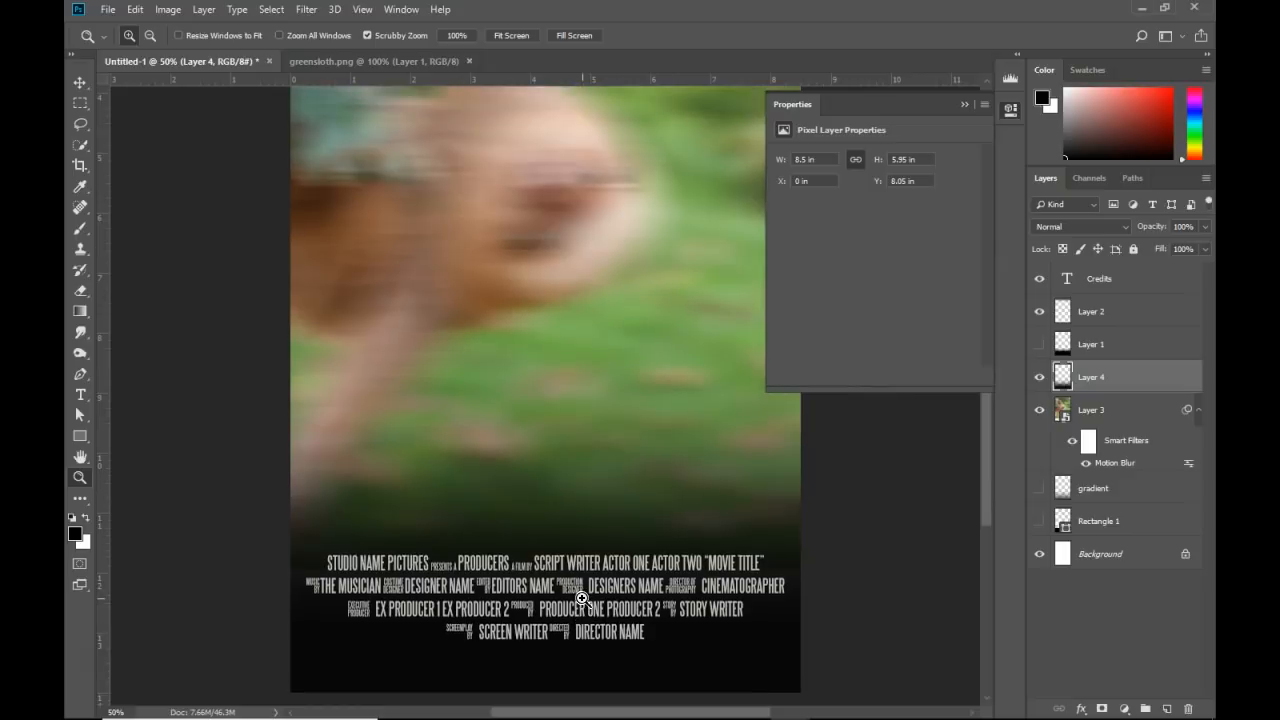